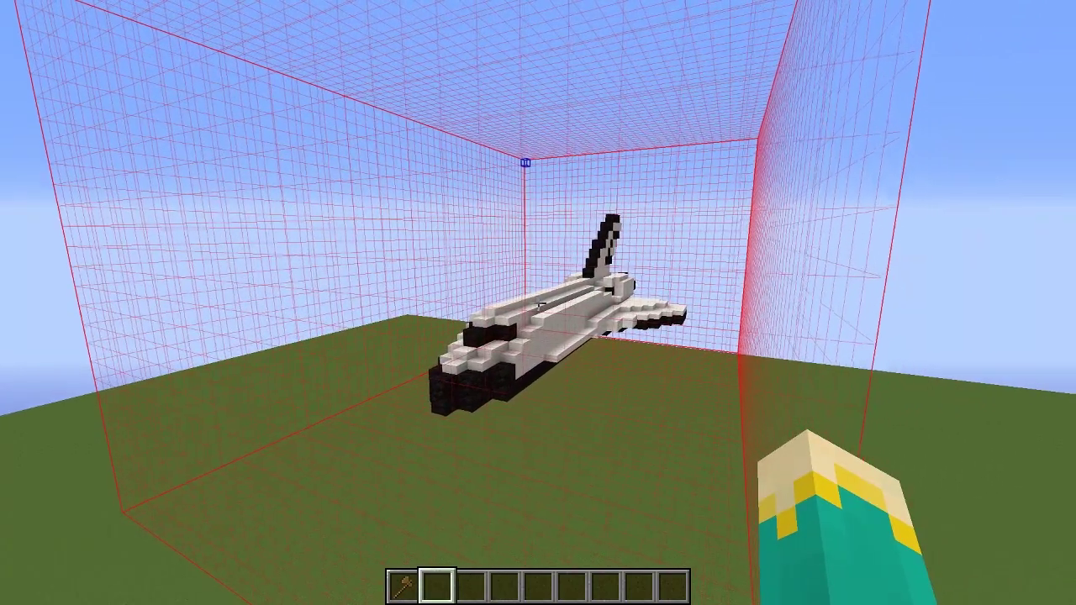
- Copy the selected space shuttle region and rotate the clipboard by -90 degrees about the Y axis
{"action": "type", "text": "//copy"}
{"action": "key", "text": "Return"}
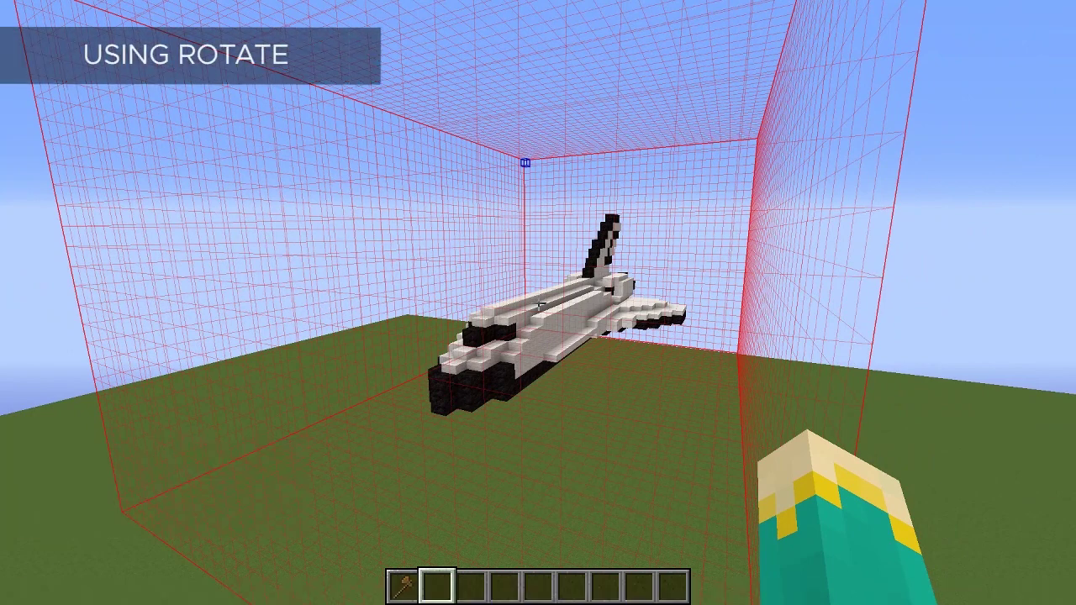
{"action": "key", "text": "slash"}
{"action": "type", "text": "//"}
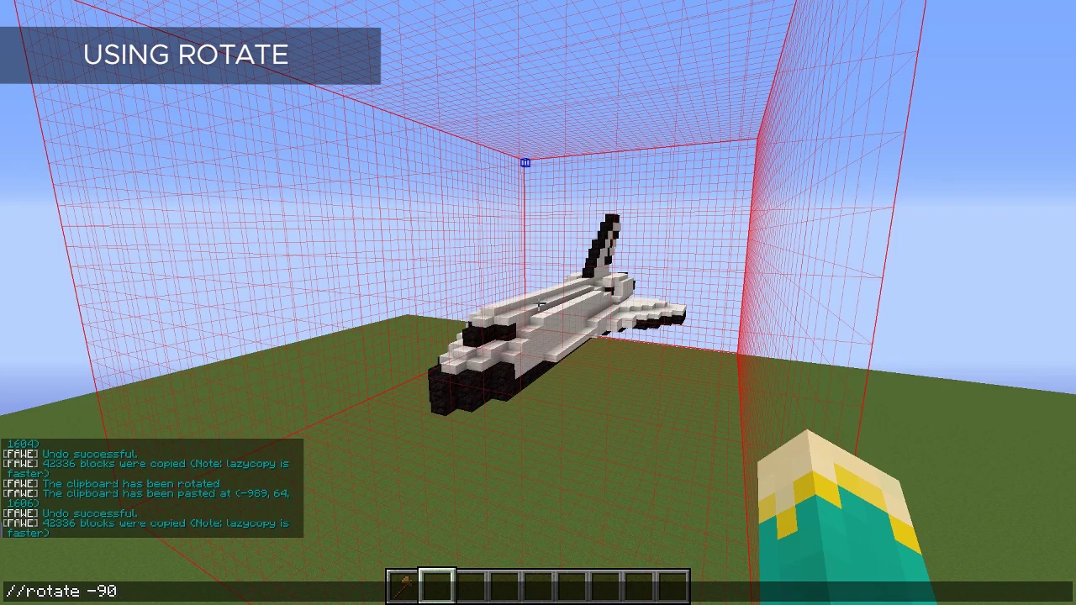
{"action": "type", "text": "rotate -90"}
{"action": "key", "text": "Return"}
- Paste the rotated space shuttle from the clipboard into the world
{"action": "key", "text": "slash"}
{"action": "type", "text": "/p"}
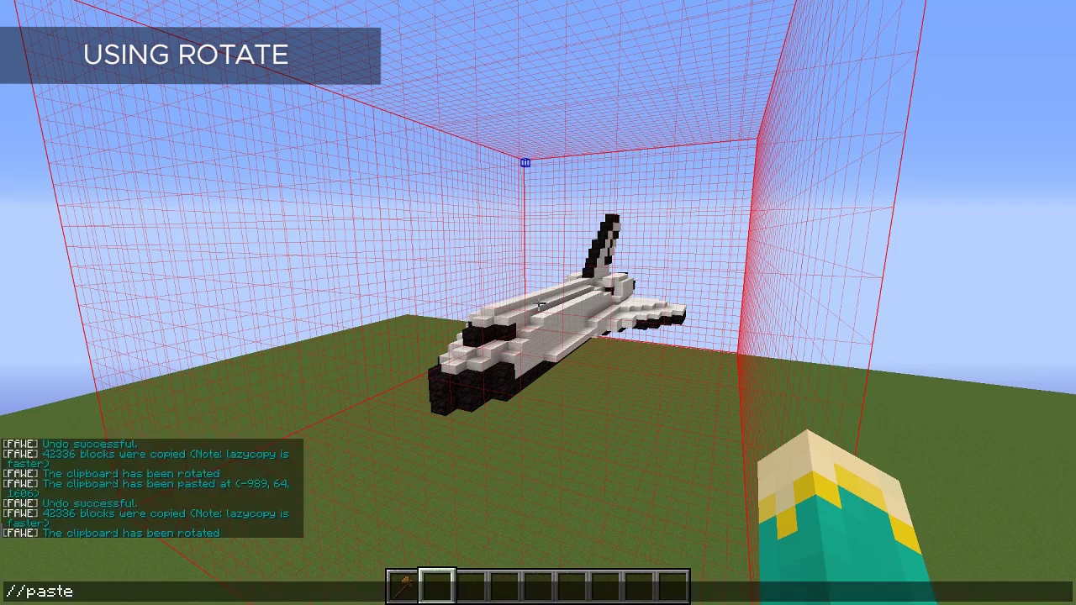
{"action": "type", "text": "aste"}
{"action": "key", "text": "Return"}
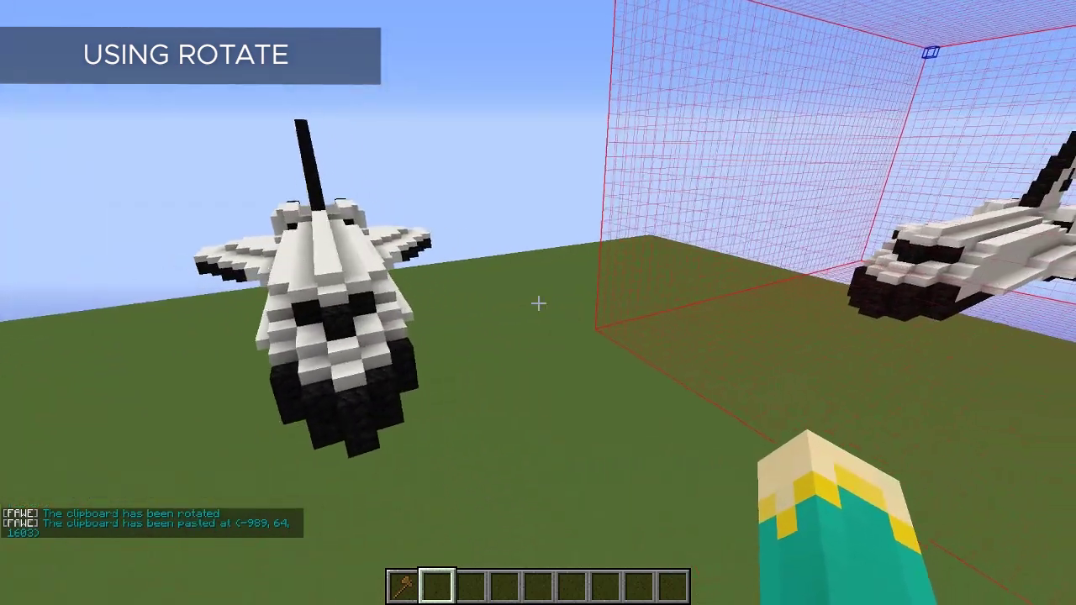
- Undo the last paste of the rotated shuttle
{"action": "key", "text": "slash"}
{"action": "type", "text": "/undo"}
{"action": "key", "text": "Return"}
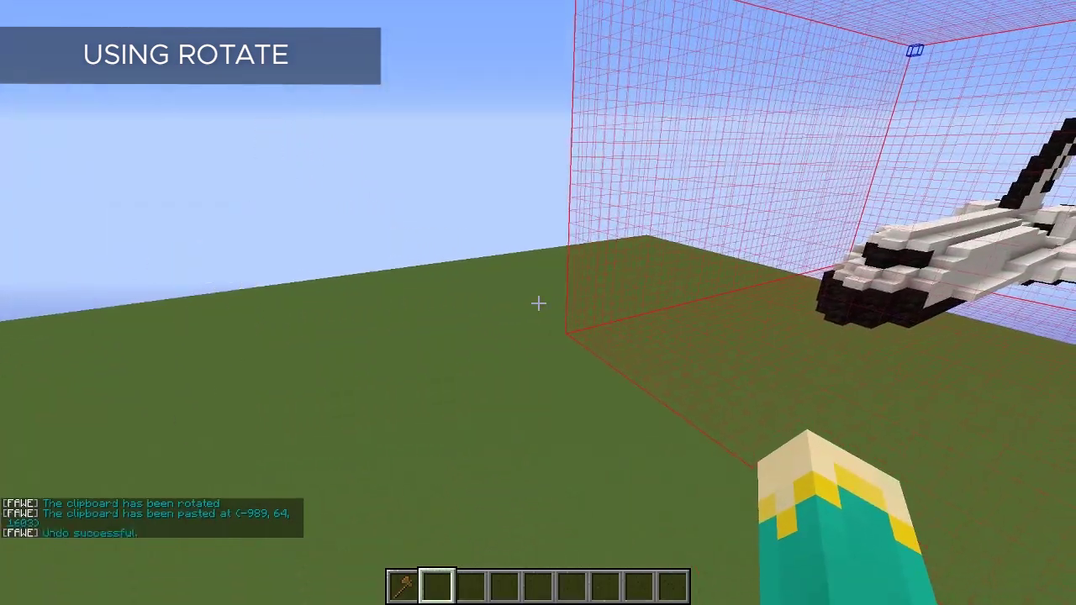
{"action": "key", "text": "s"}
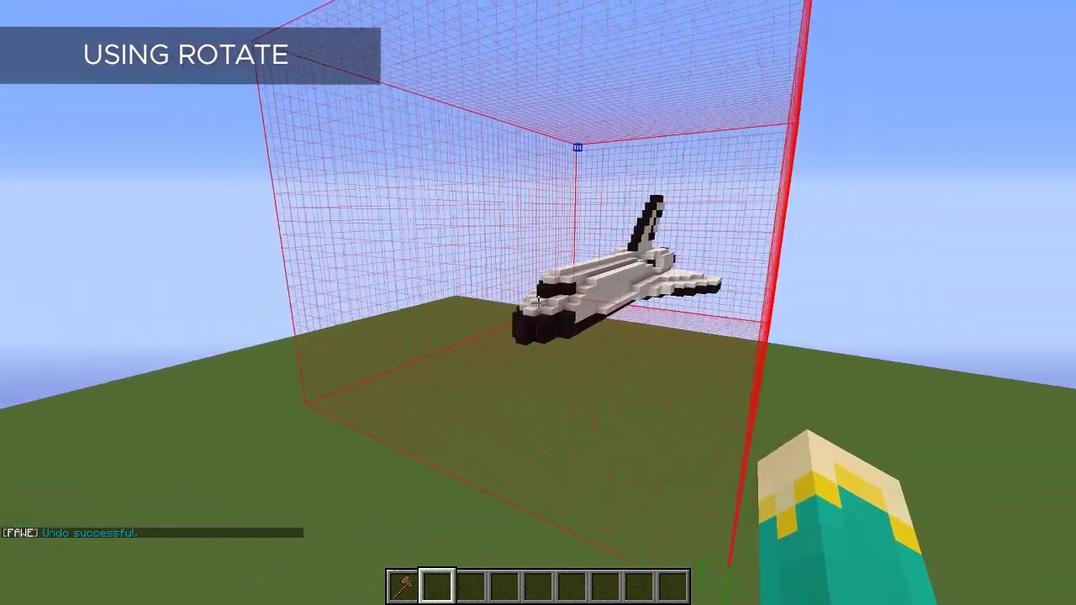
{"action": "key", "text": "slash"}
{"action": "type", "text": "//rotate 30 20 45"}
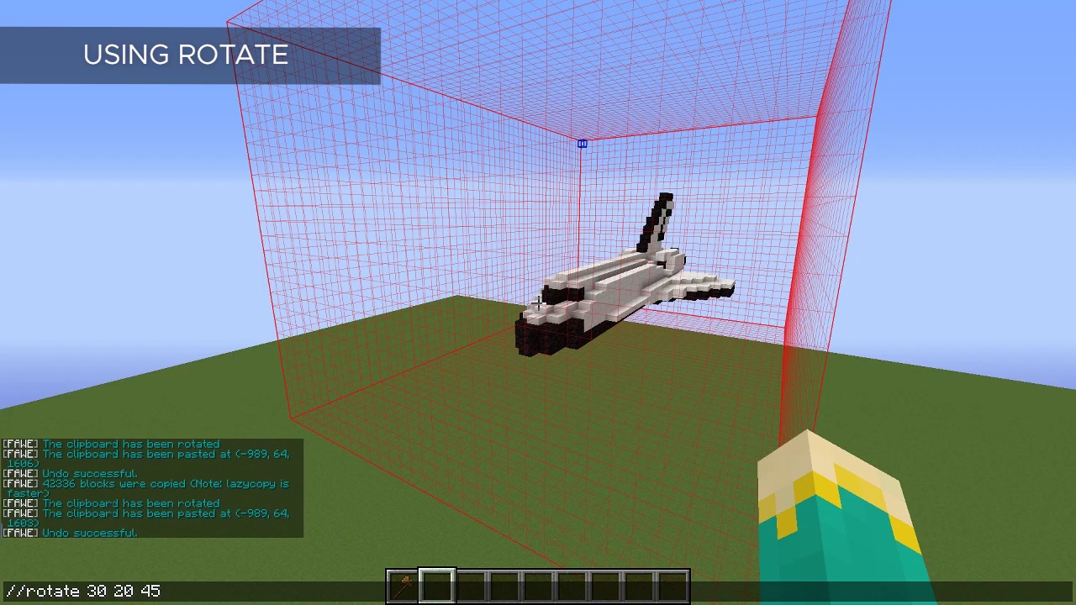
{"action": "key", "text": "Escape"}
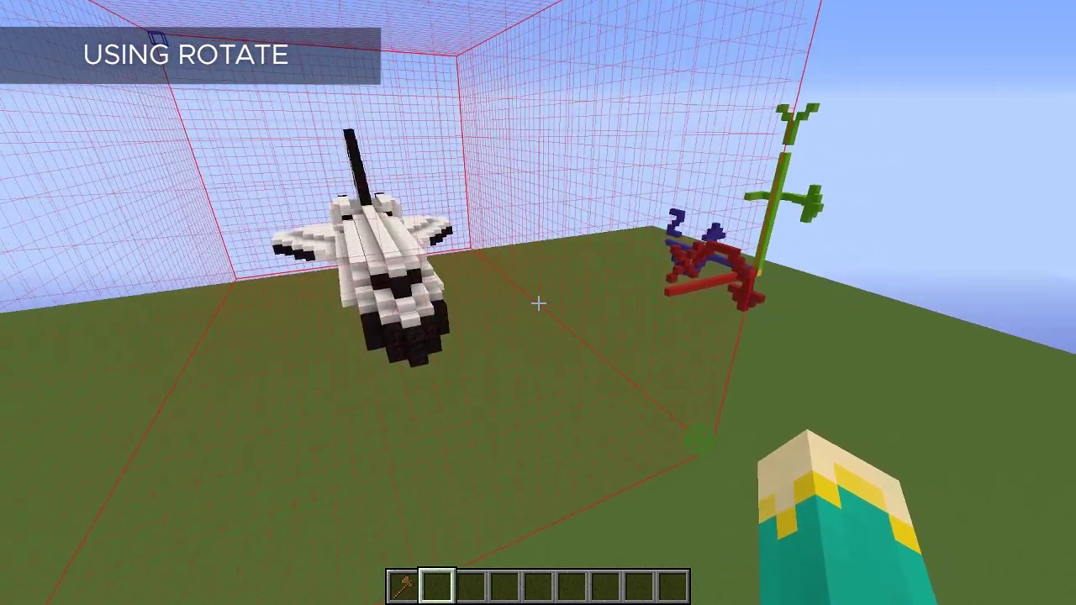
- Copy the selected space shuttle region from the current position facing the shuttle's nose
{"action": "key", "text": "slash"}
{"action": "type", "text": "/co"}
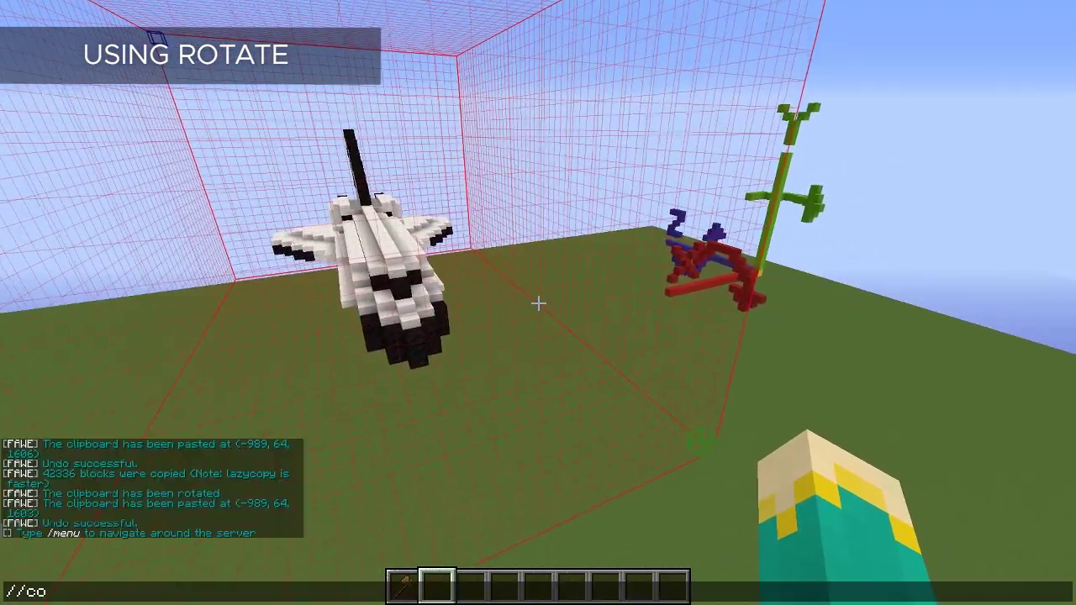
{"action": "type", "text": "py"}
{"action": "key", "text": "Return"}
- Rotate the clipboard 30 degrees about the Y axis and 45 degrees about the X axis, and paste the tilted shuttle
{"action": "key", "text": "slash"}
{"action": "type", "text": "/"}
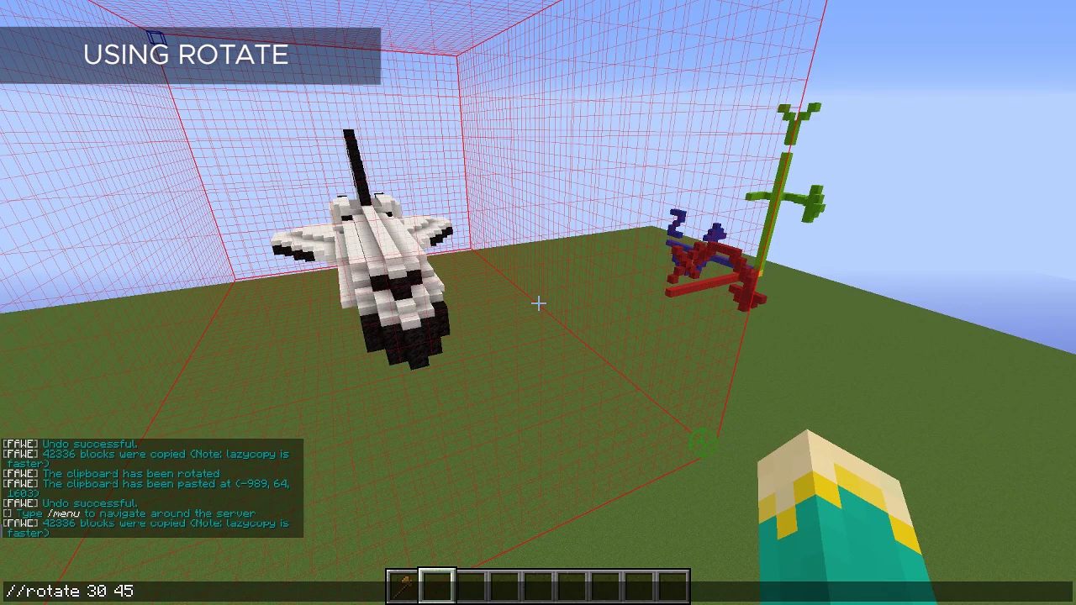
{"action": "key", "text": "Return"}
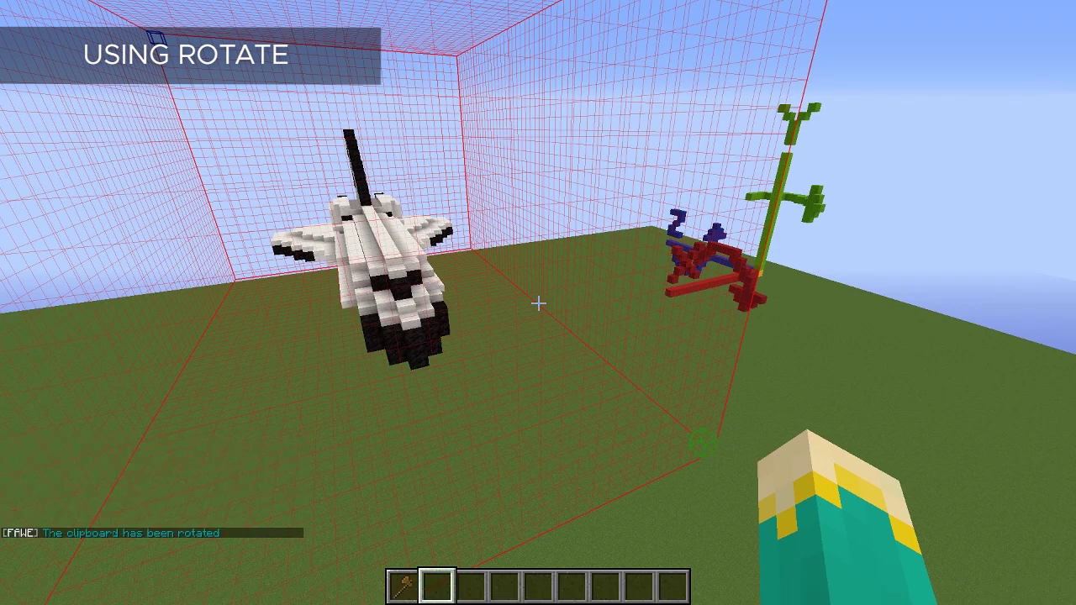
{"action": "key", "text": "slash"}
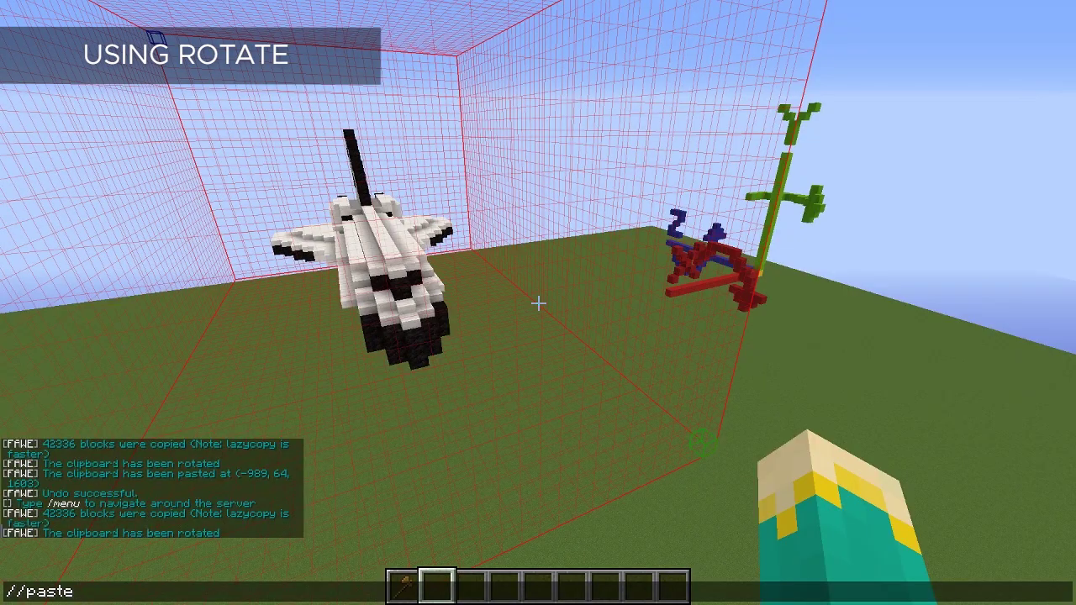
{"action": "key", "text": "Return"}
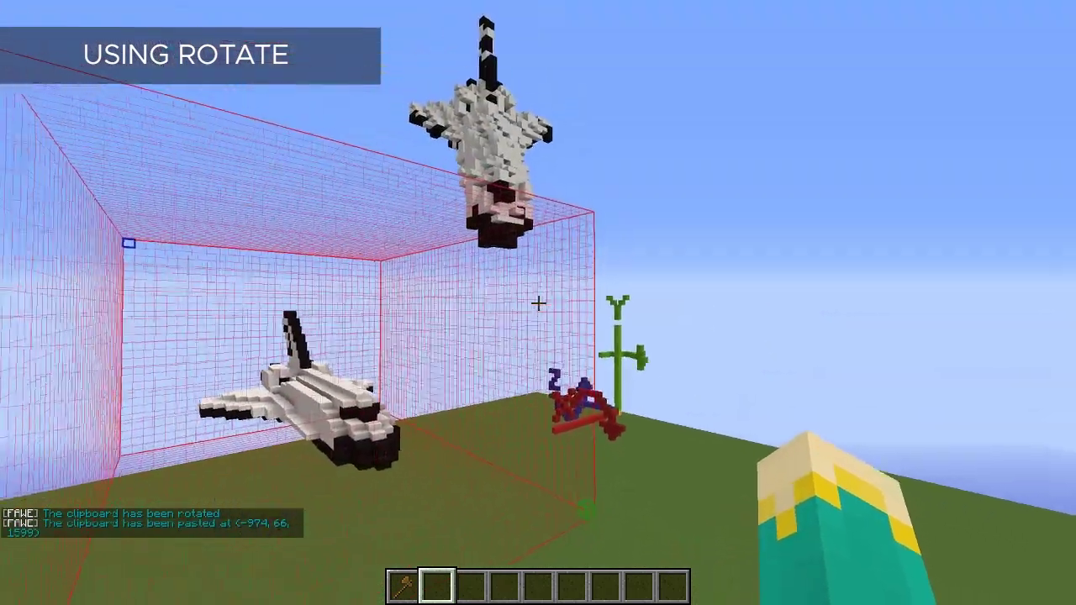
- Examine the shuttle selection against the coloured X, Y and Z axis markers from several viewpoints
{"action": "key", "text": "w"}
{"action": "key", "text": "d"}
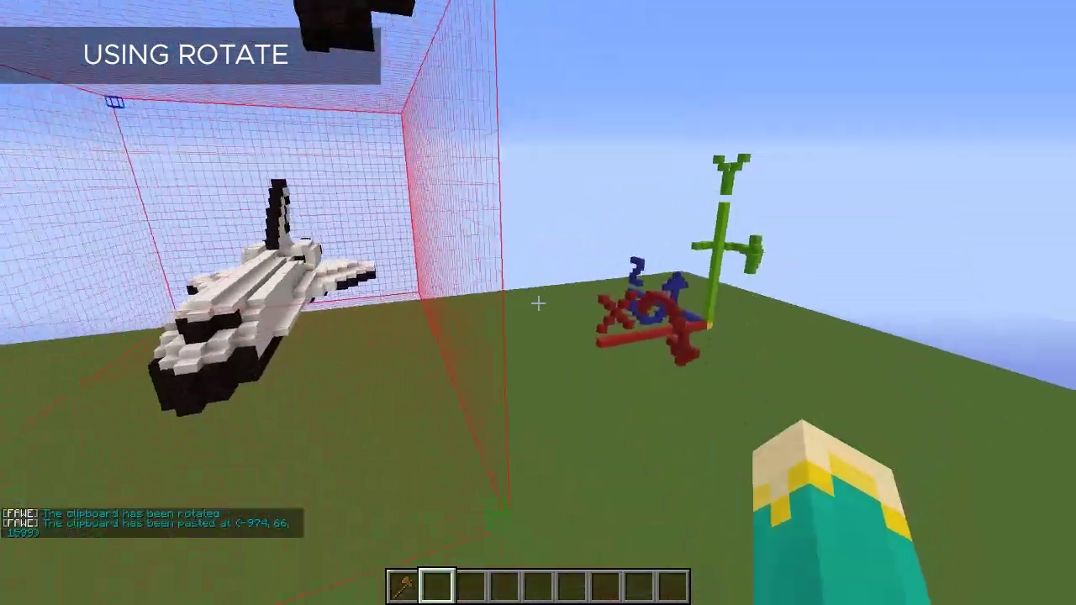
{"action": "key", "text": "s"}
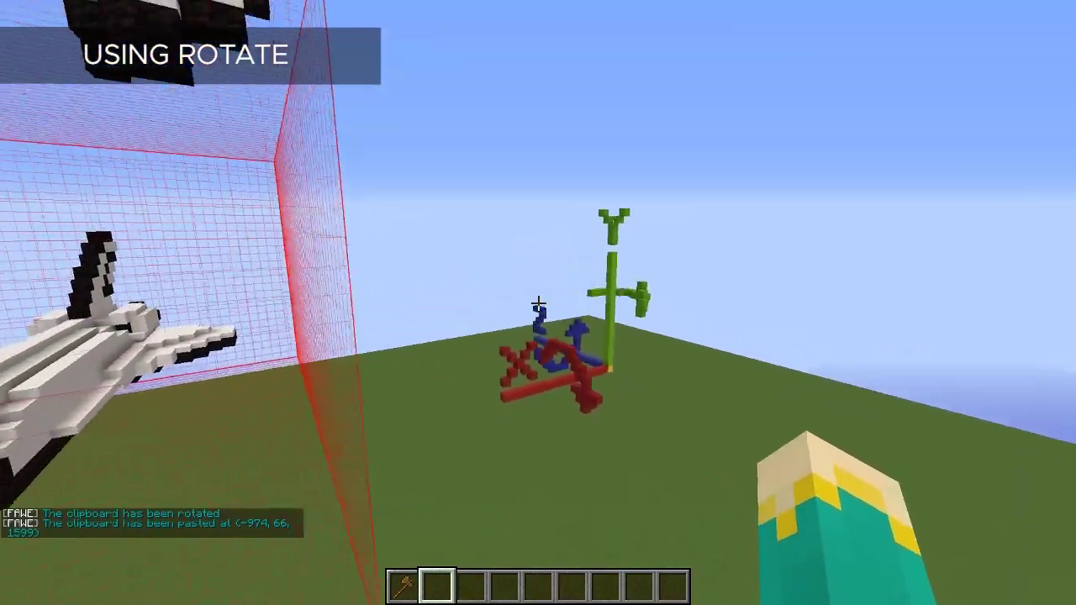
{"action": "key", "text": "a"}
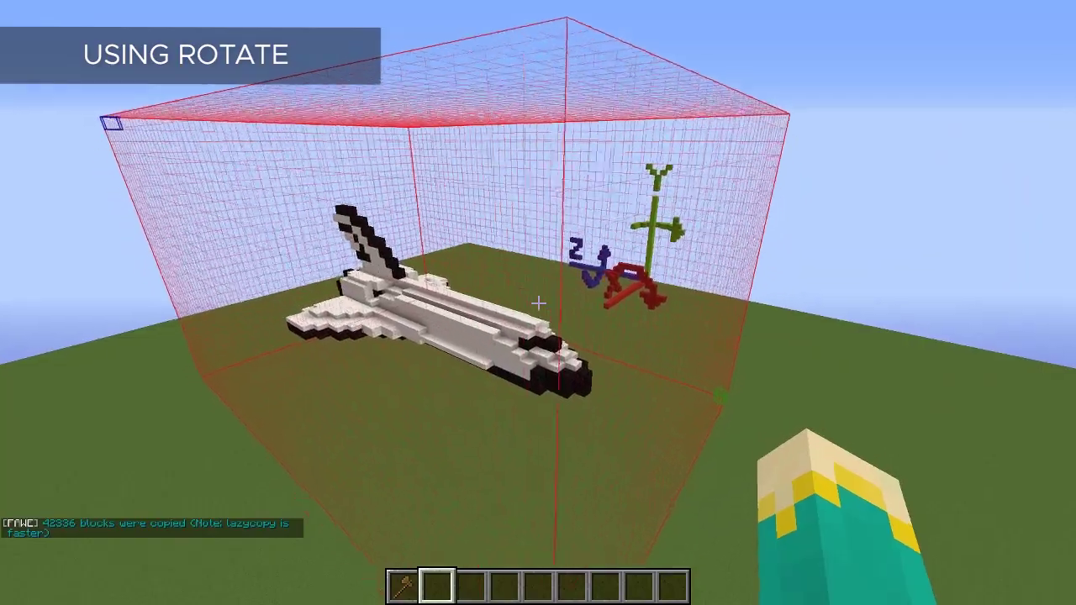
{"action": "key", "text": "a"}
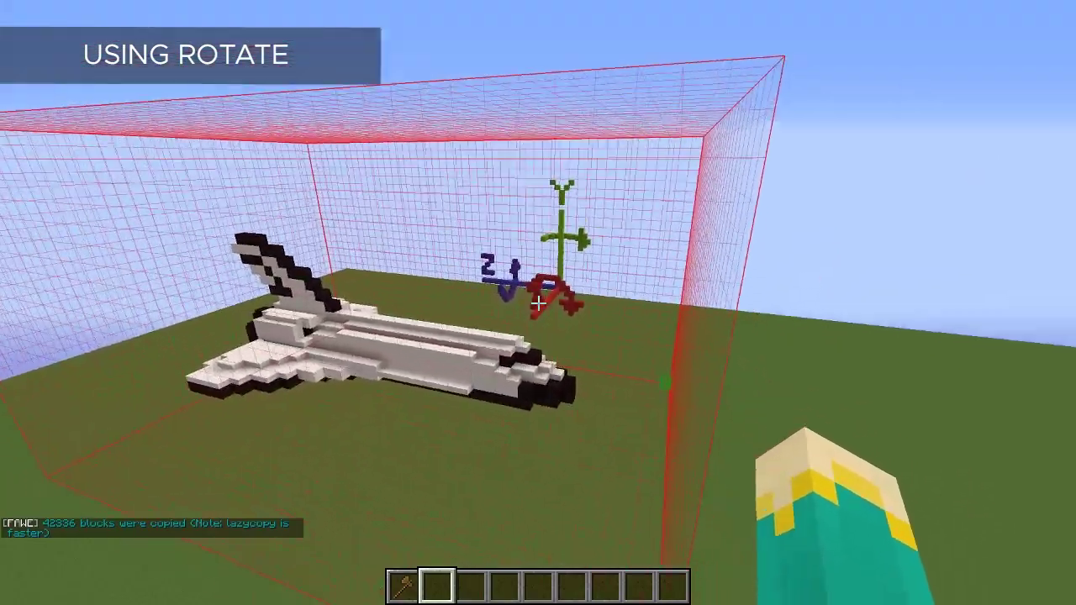
{"action": "key", "text": "w"}
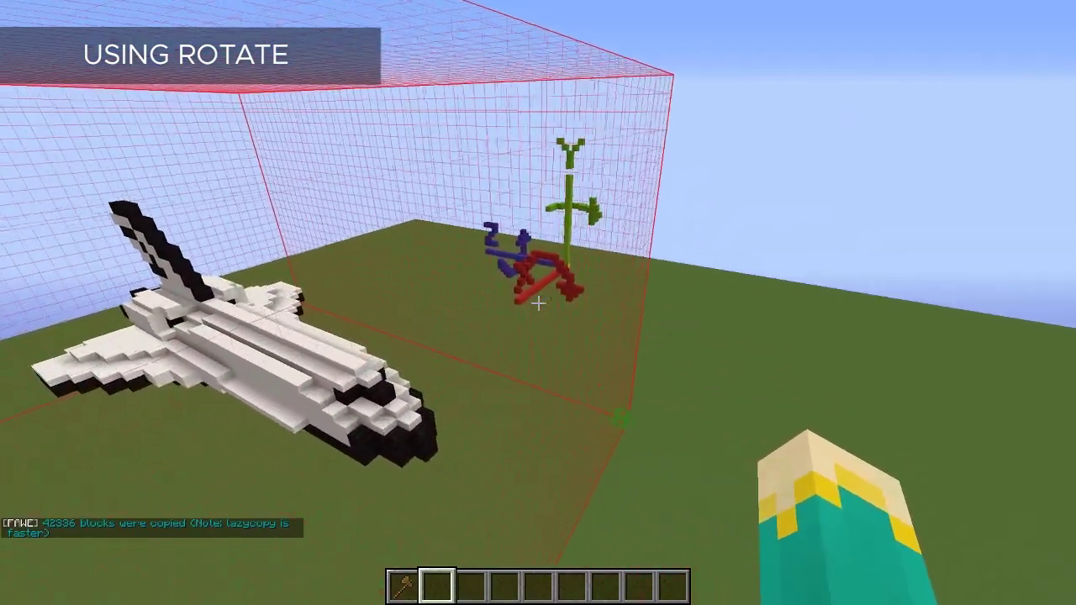
{"action": "key", "text": "w"}
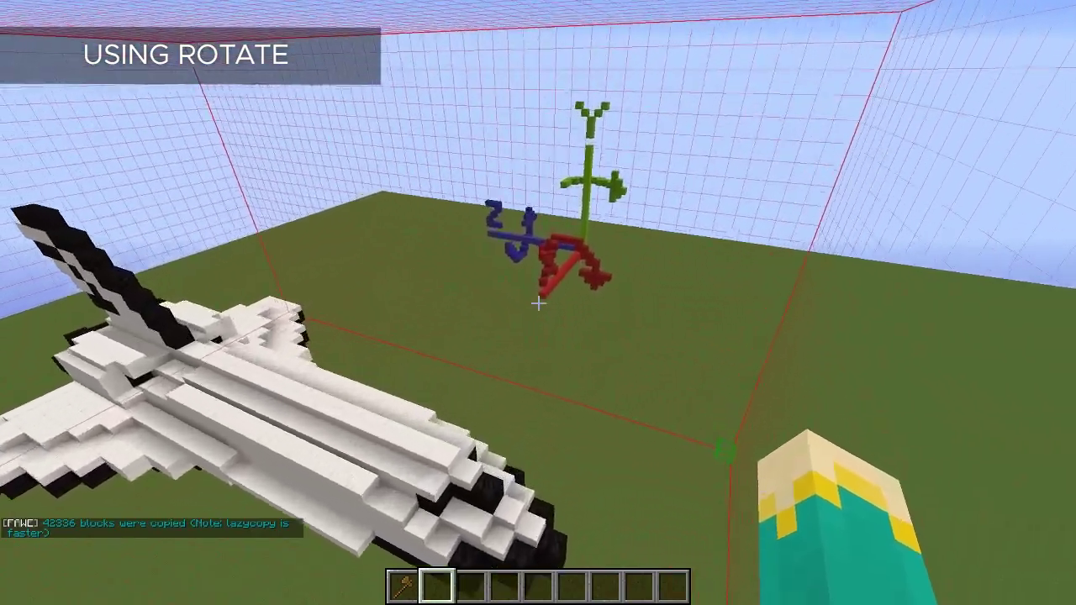
{"action": "key", "text": "w"}
{"action": "key", "text": "space"}
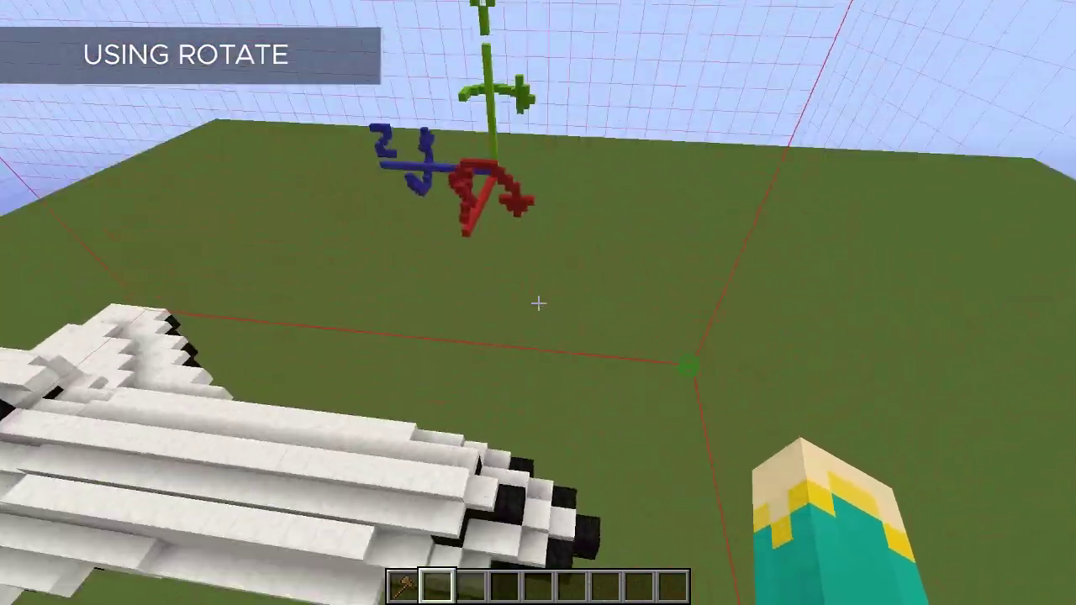
{"action": "key", "text": "s"}
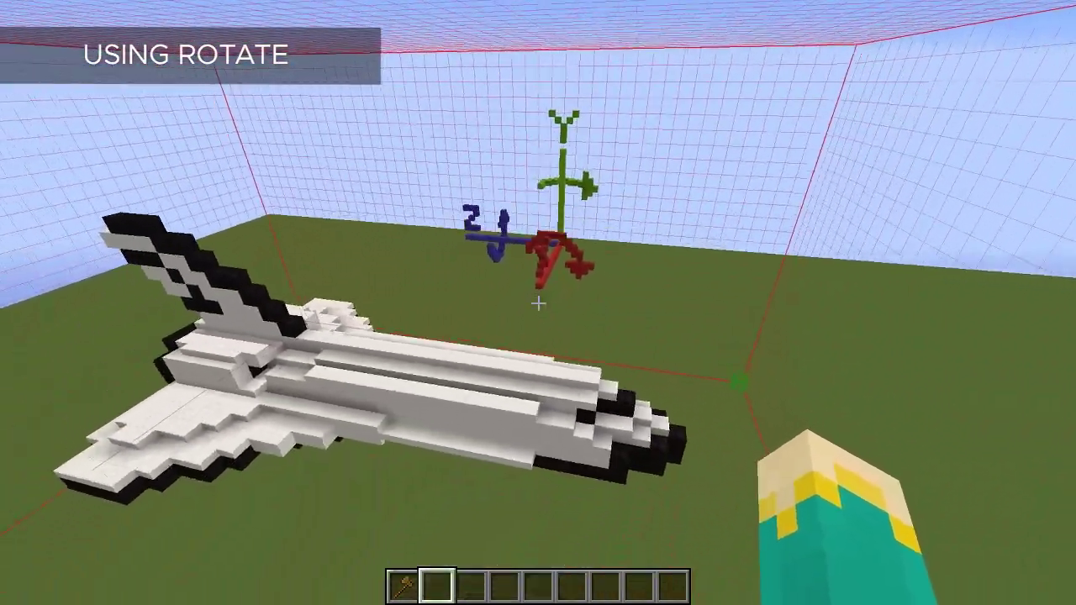
{"action": "key", "text": "s"}
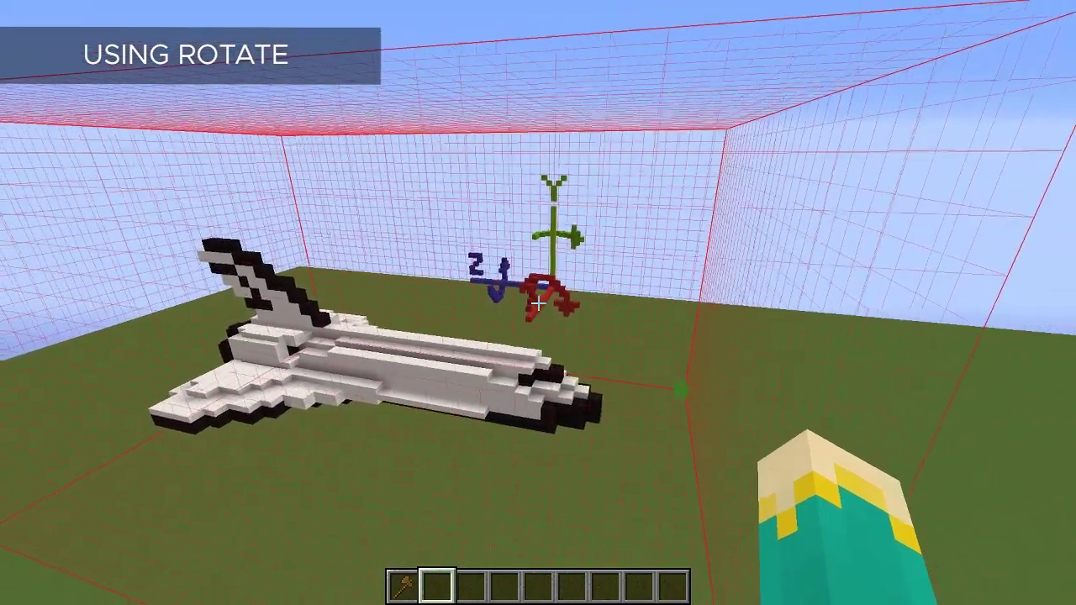
{"action": "key", "text": "s"}
- Rotate the clipboard 0 degrees about the Y axis and -90 degrees about the X axis, and paste the shuttle
{"action": "key", "text": "slash"}
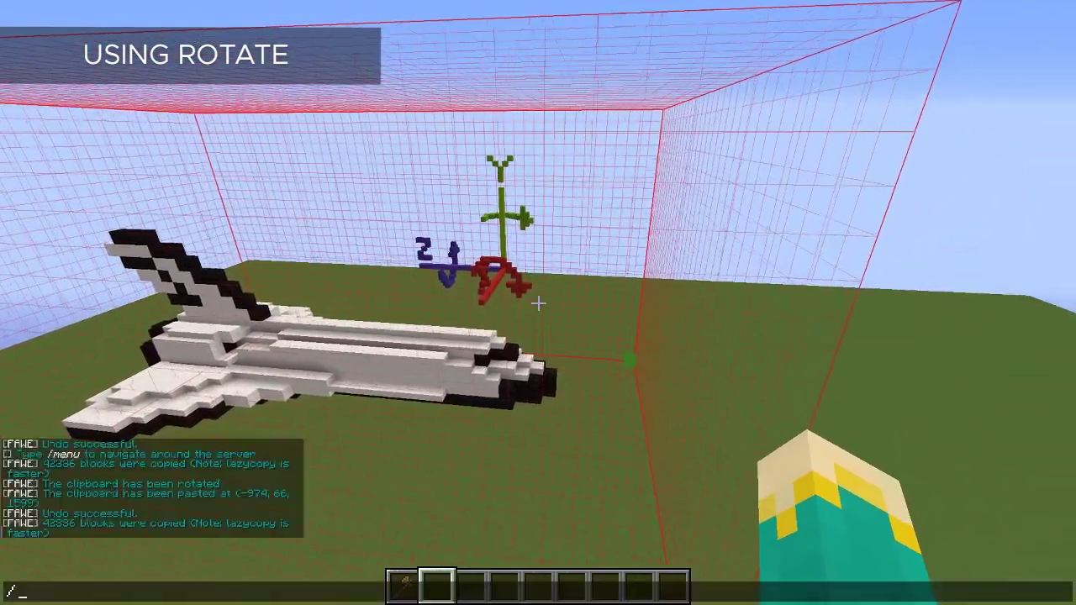
{"action": "type", "text": "/rotate"}
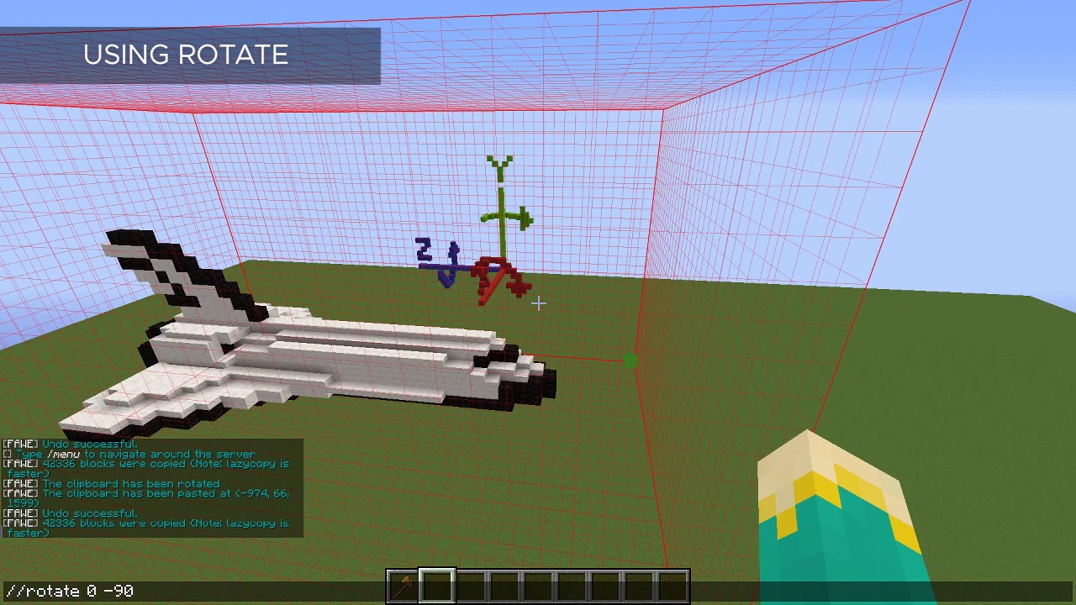
{"action": "type", "text": " 0 -90"}
{"action": "key", "text": "Return"}
{"action": "key", "text": "slash"}
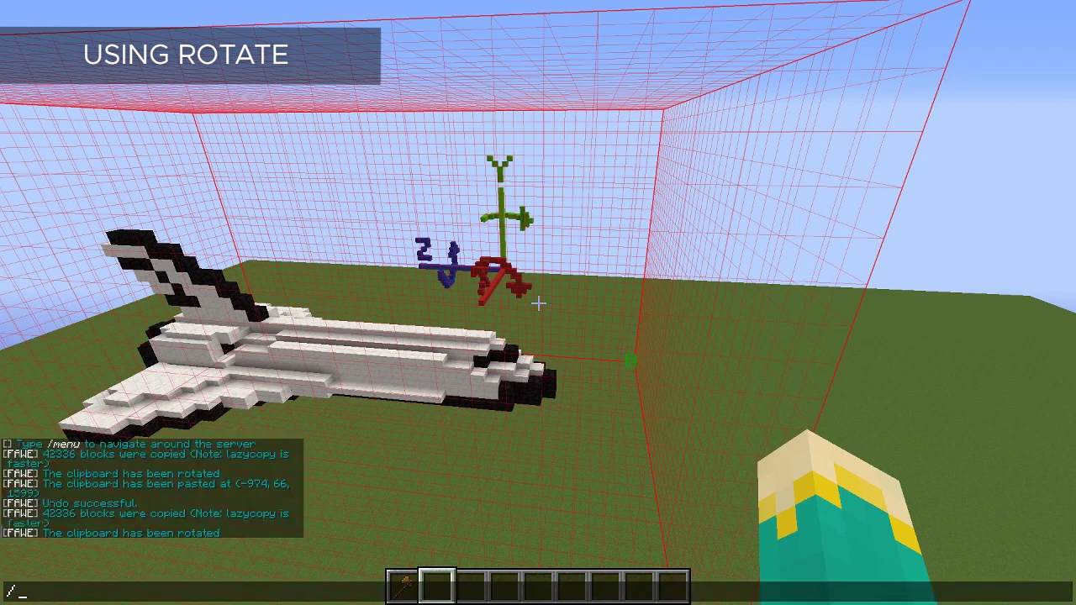
{"action": "type", "text": "/paste"}
{"action": "key", "text": "Return"}
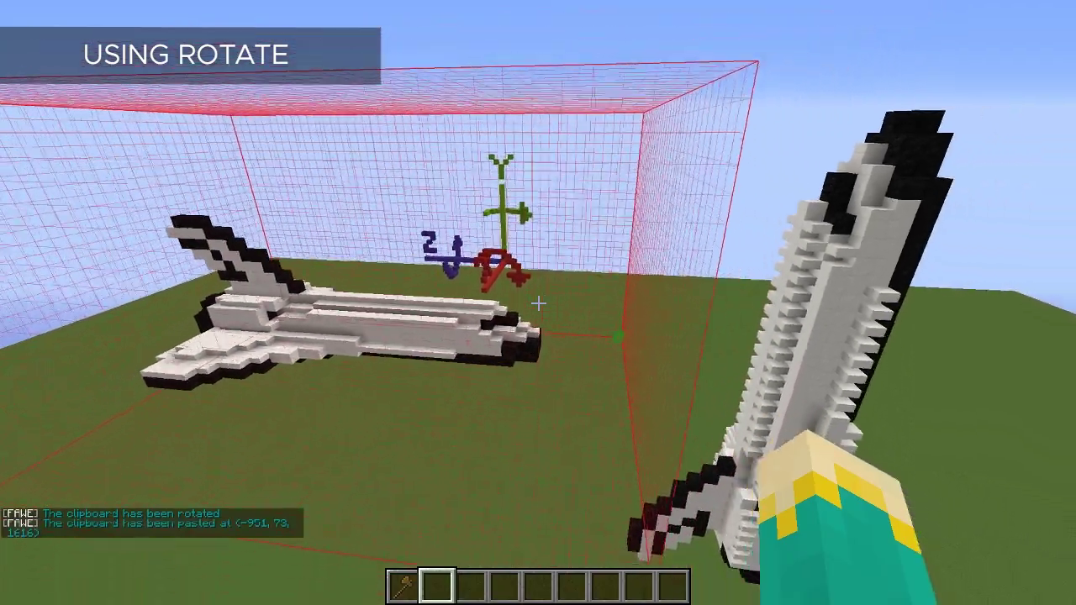
- Examine the pasted upright shuttle from several sides and compare its orientation with the original and the axis markers
{"action": "key", "text": "a"}
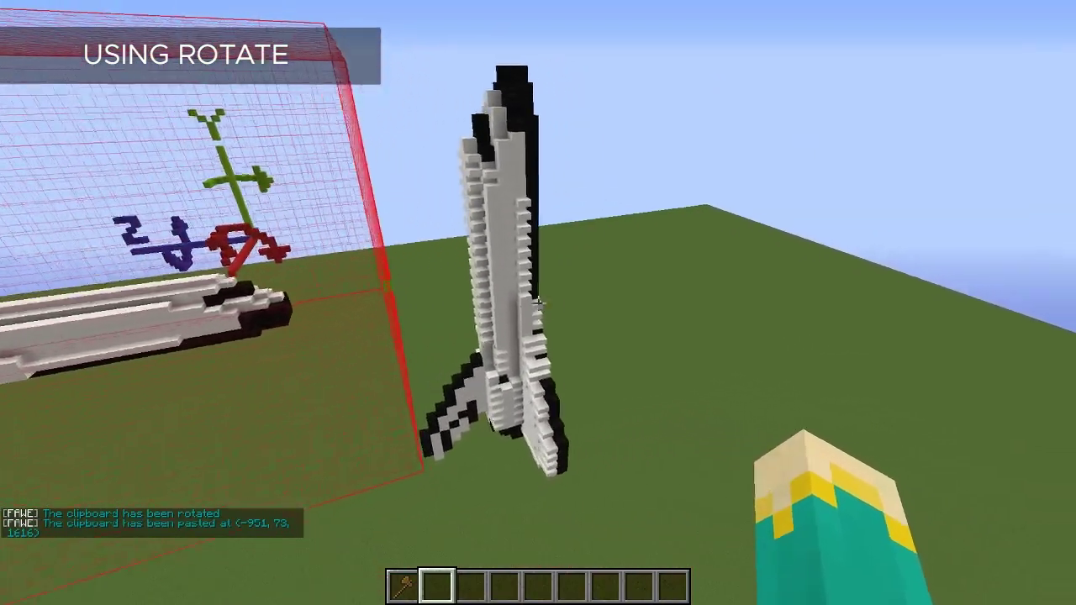
{"action": "key", "text": "d"}
{"action": "key", "text": "w"}
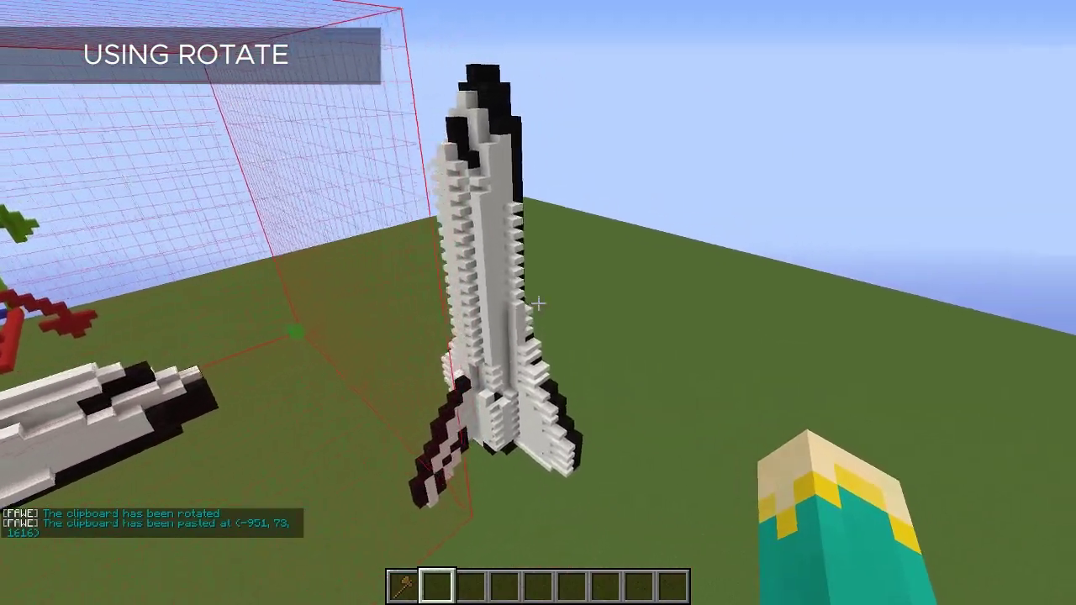
{"action": "key", "text": "a"}
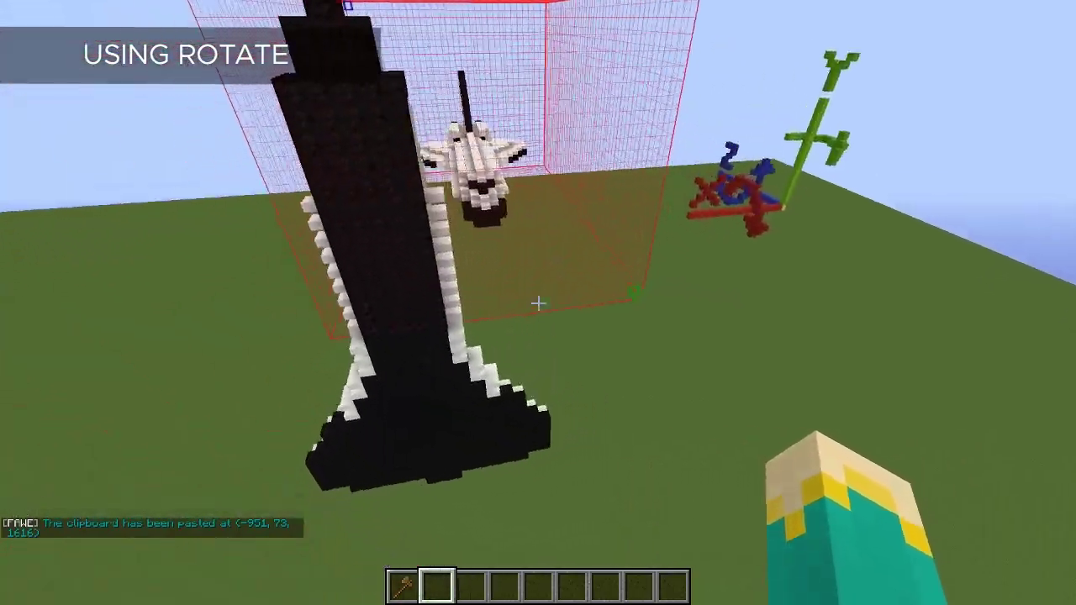
{"action": "key", "text": "a"}
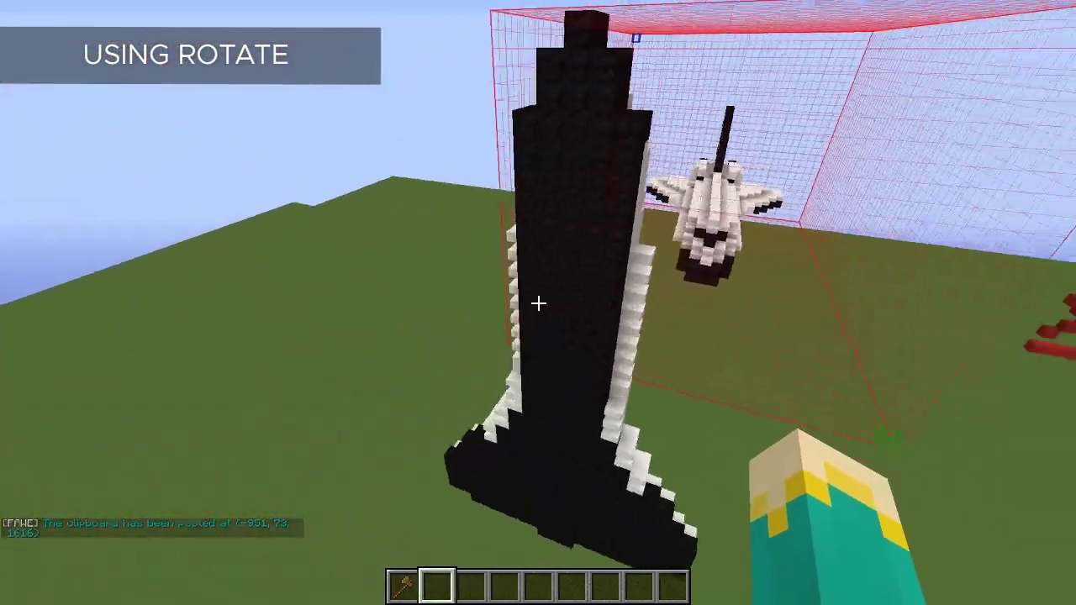
{"action": "key", "text": "s"}
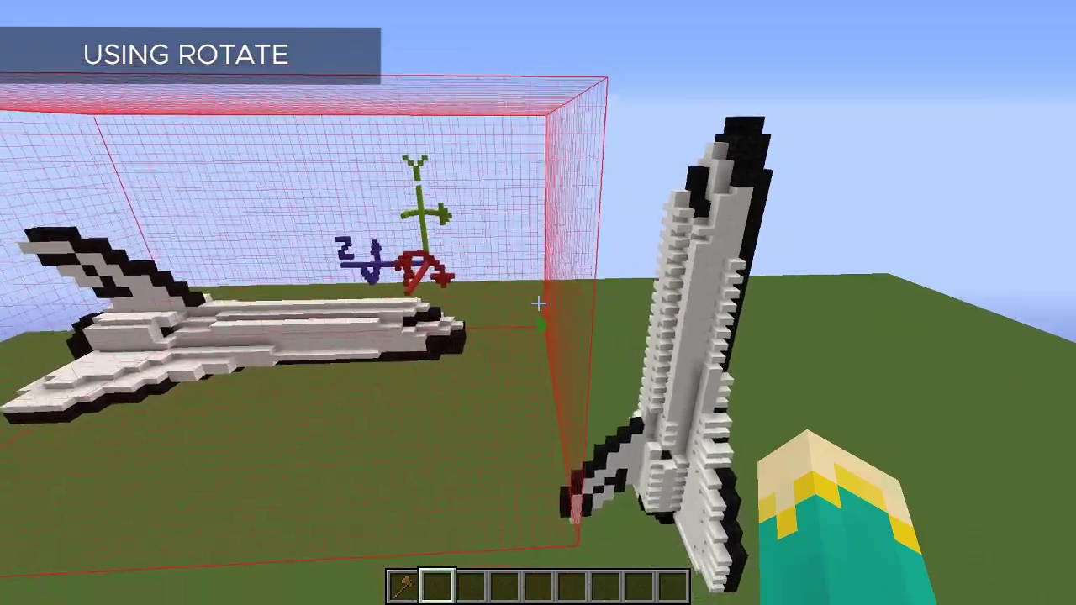
{"action": "key", "text": "d"}
{"action": "key", "text": "a"}
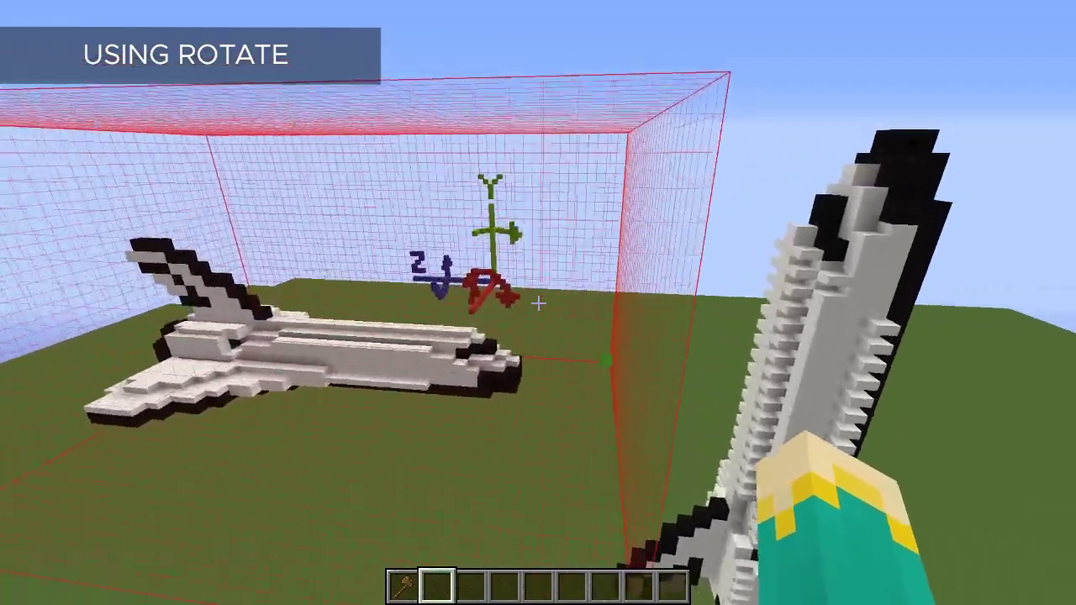
{"action": "key", "text": "a"}
{"action": "key", "text": "d"}
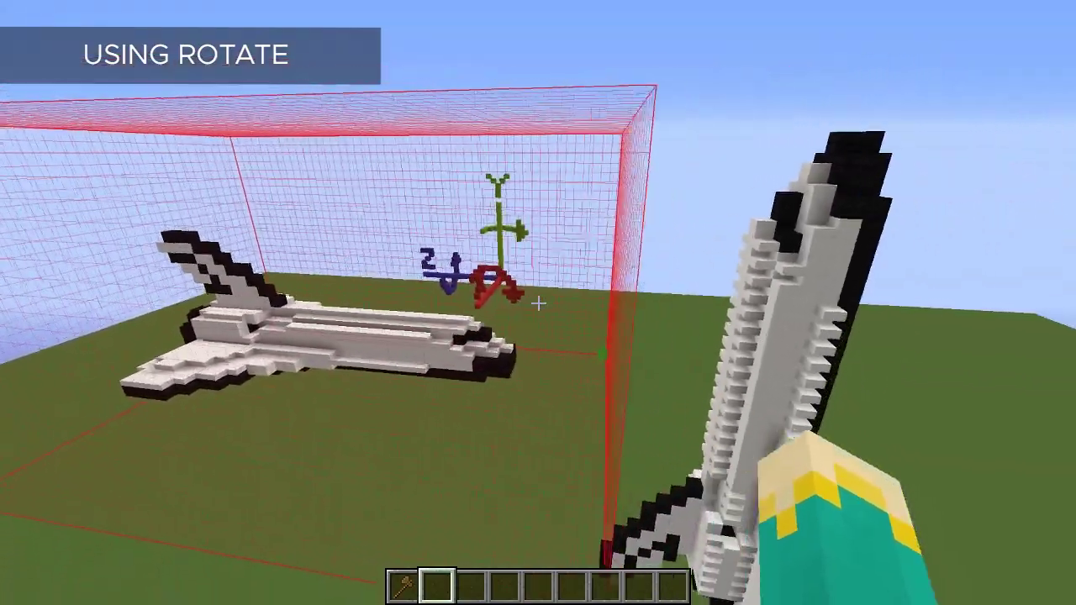
{"action": "key", "text": "s"}
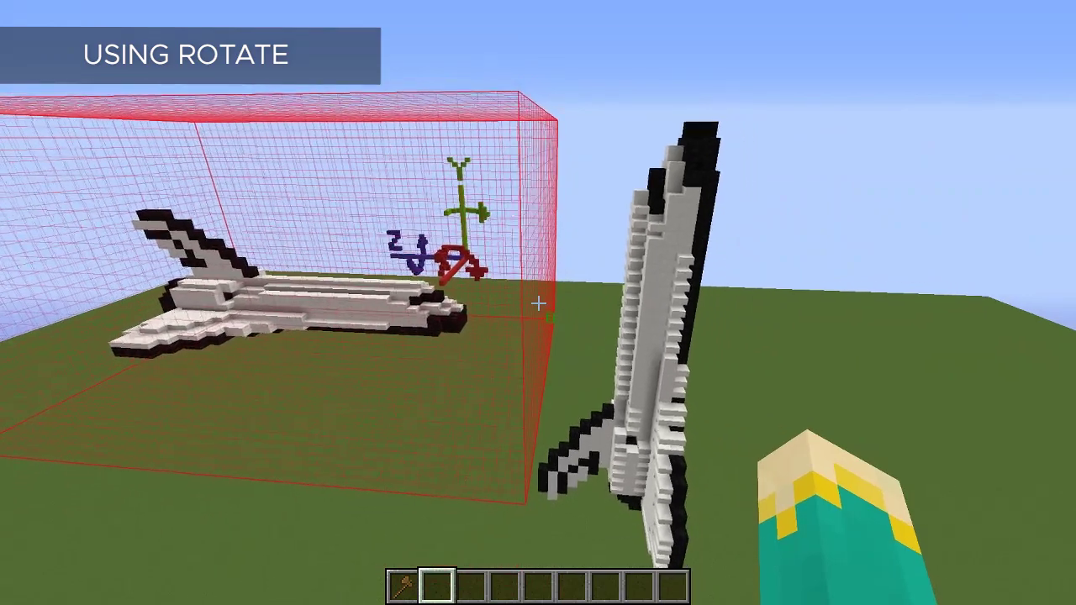
{"action": "key", "text": "d"}
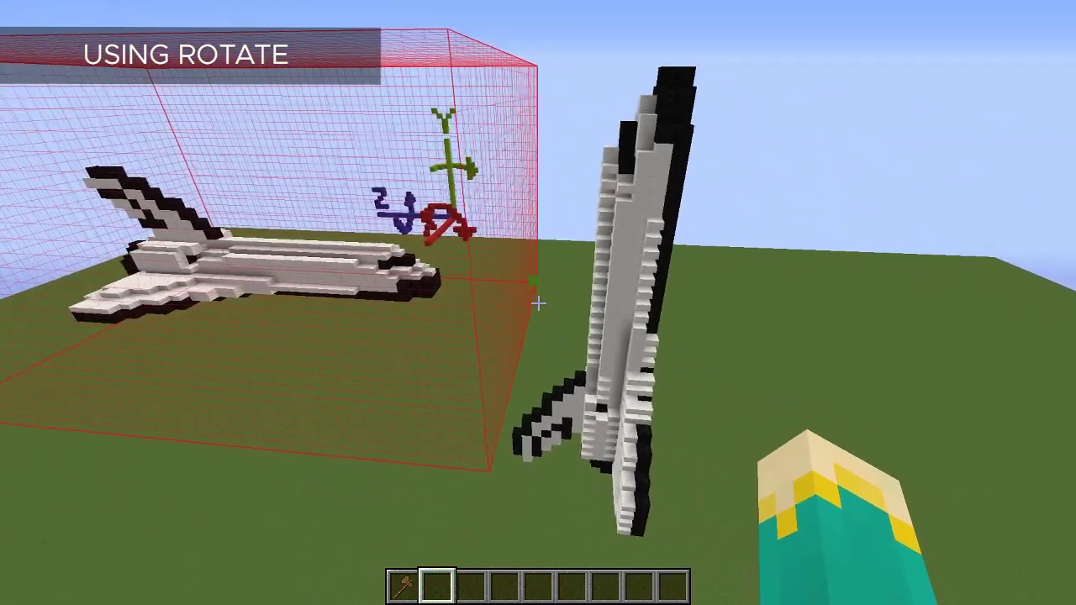
- Rotate the clipboard 45 degrees about Y, 0 about X and -30 about Z, and paste the shuttle
{"action": "type", "text": "//paste"}
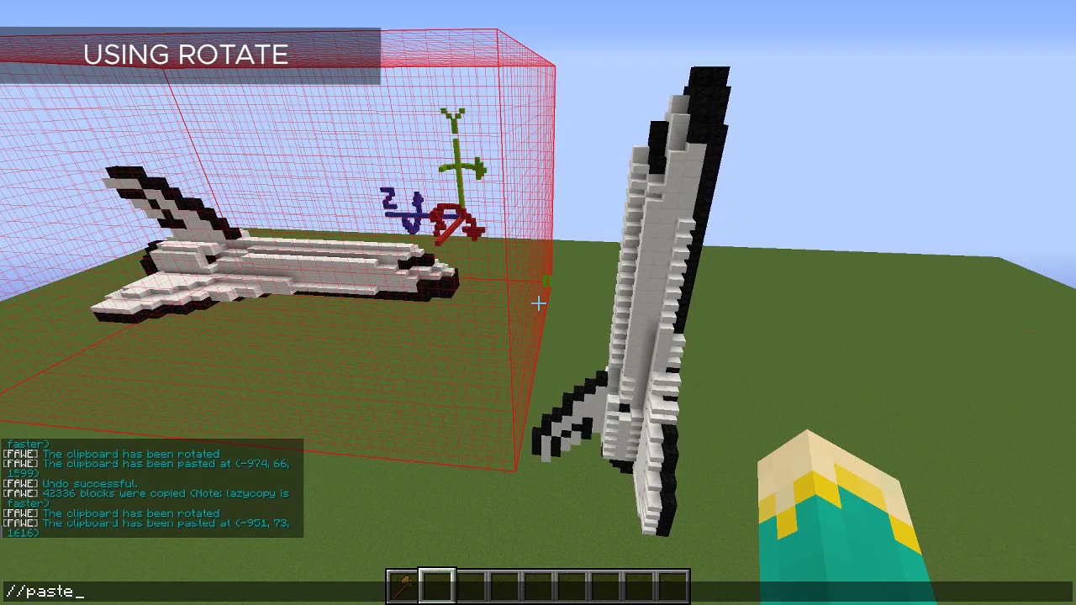
{"action": "key", "text": "Up"}
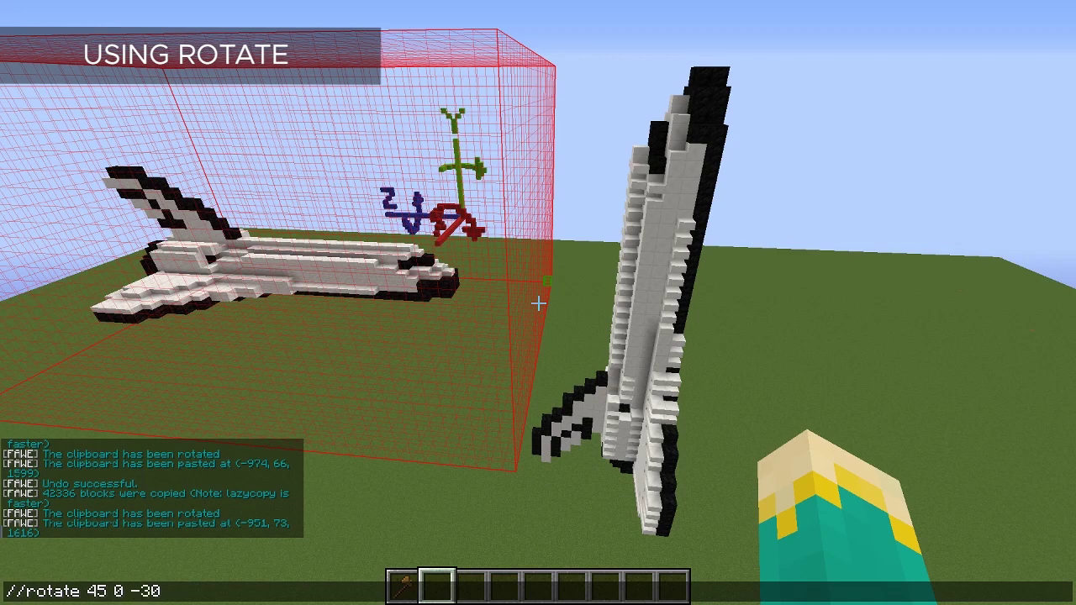
{"action": "key", "text": "Return"}
{"action": "type", "text": "a//pas"}
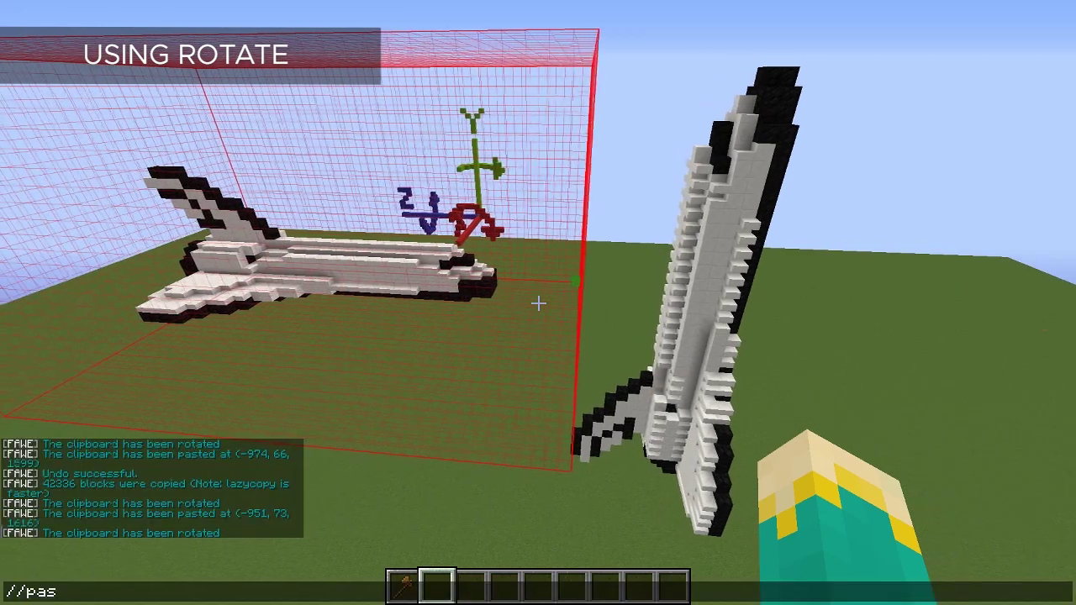
{"action": "type", "text": "te"}
{"action": "key", "text": "Return"}
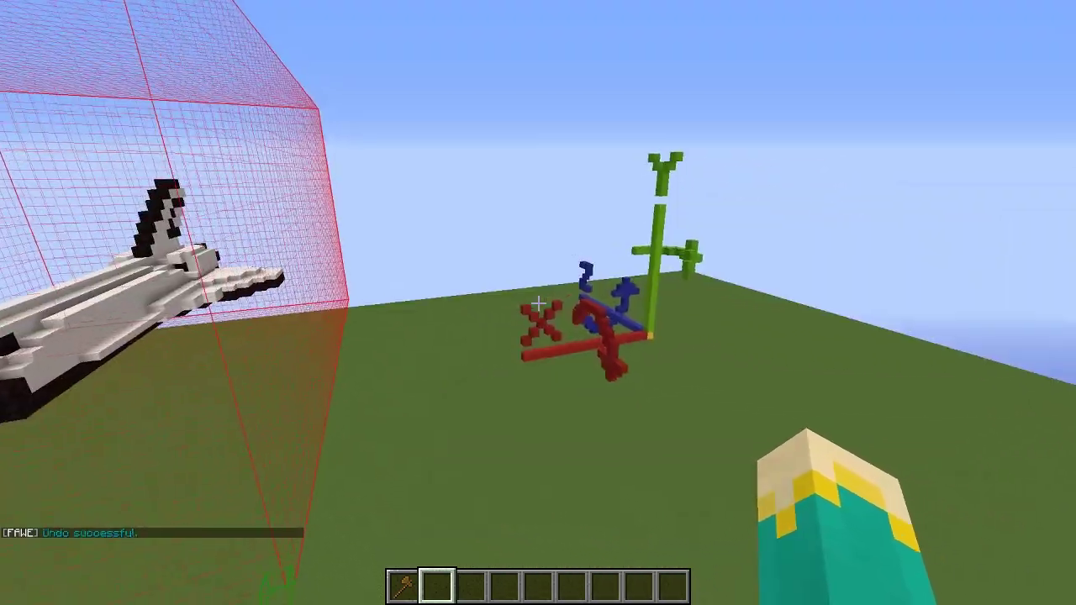
- Examine the coloured X, Y and Z axis markers and their rotation arrows beside the shuttle selection, with the debug overlay shown
{"action": "key", "text": "d"}
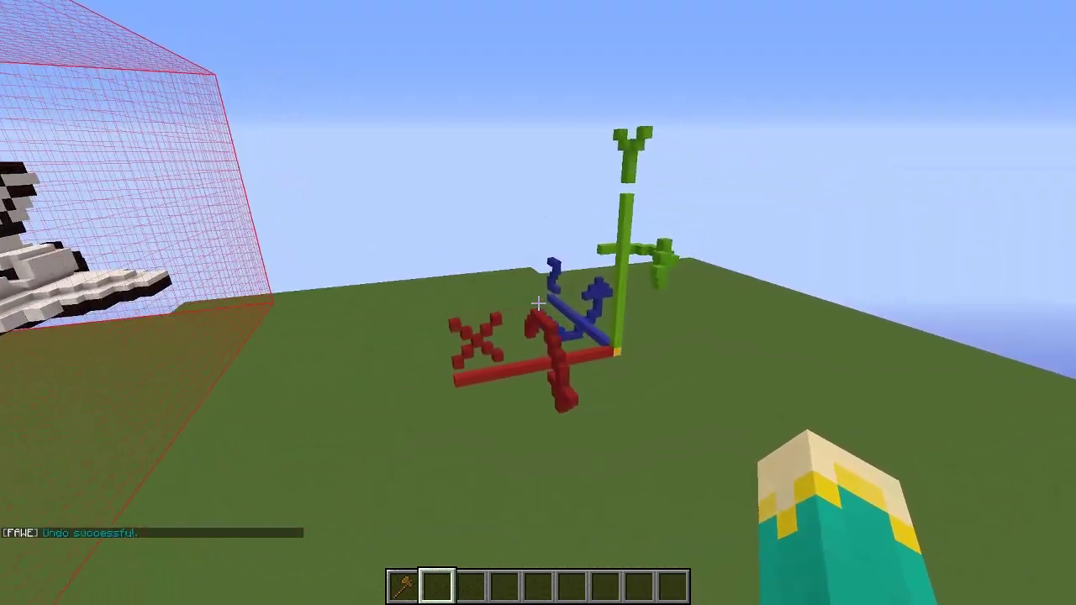
{"action": "key", "text": "d"}
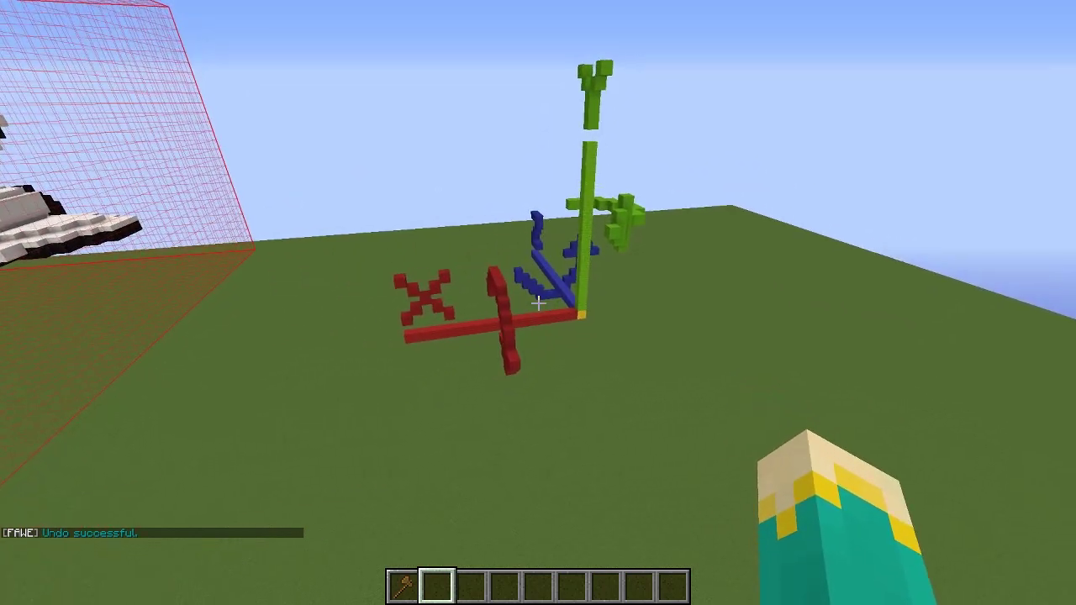
{"action": "key", "text": "w"}
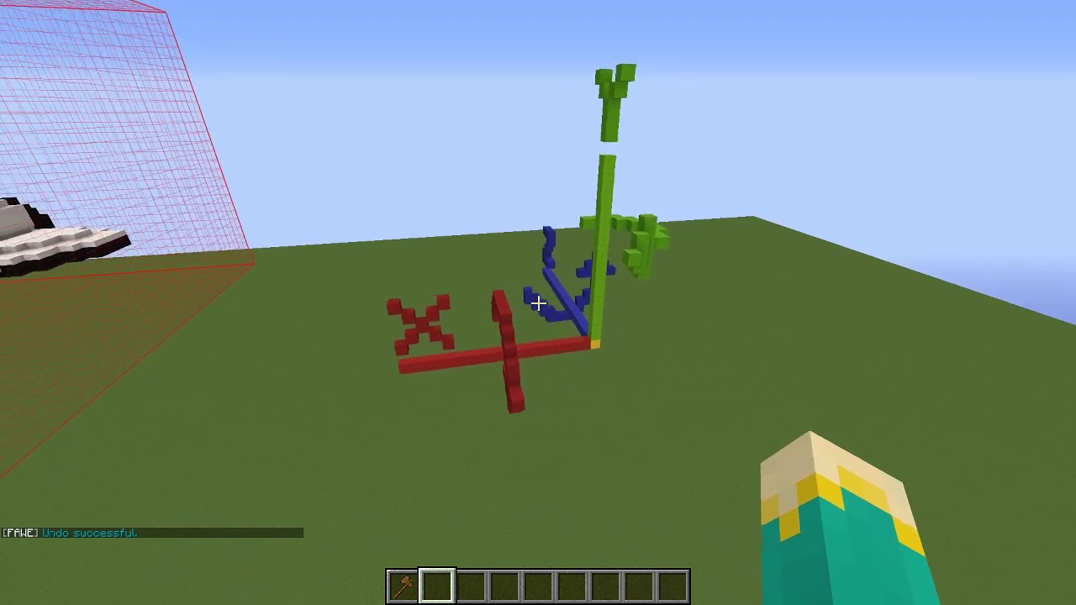
{"action": "key", "text": "w"}
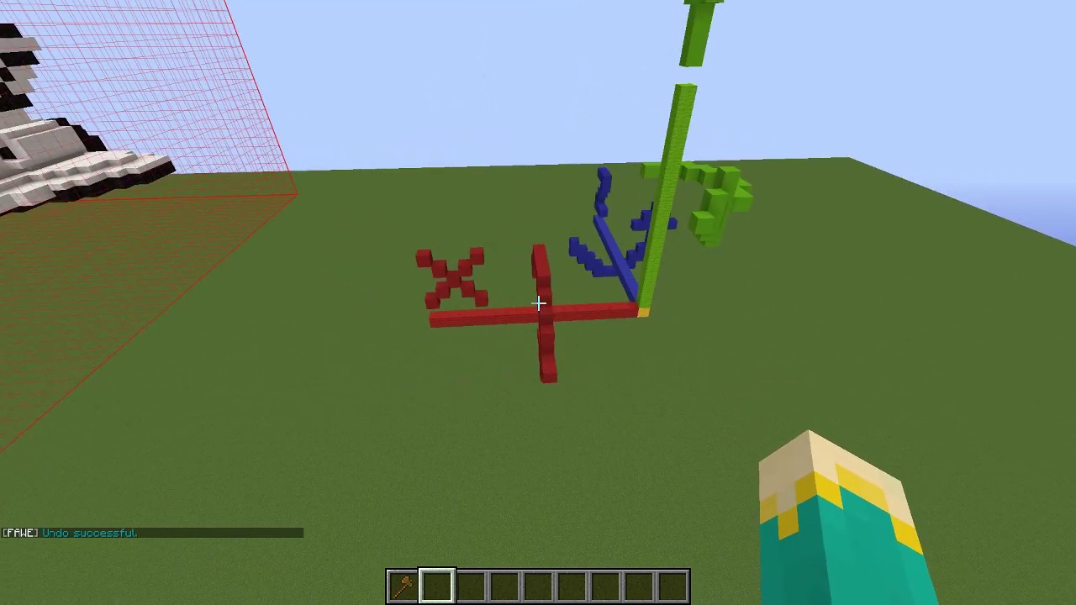
{"action": "key", "text": "F3"}
{"action": "key", "text": "w"}
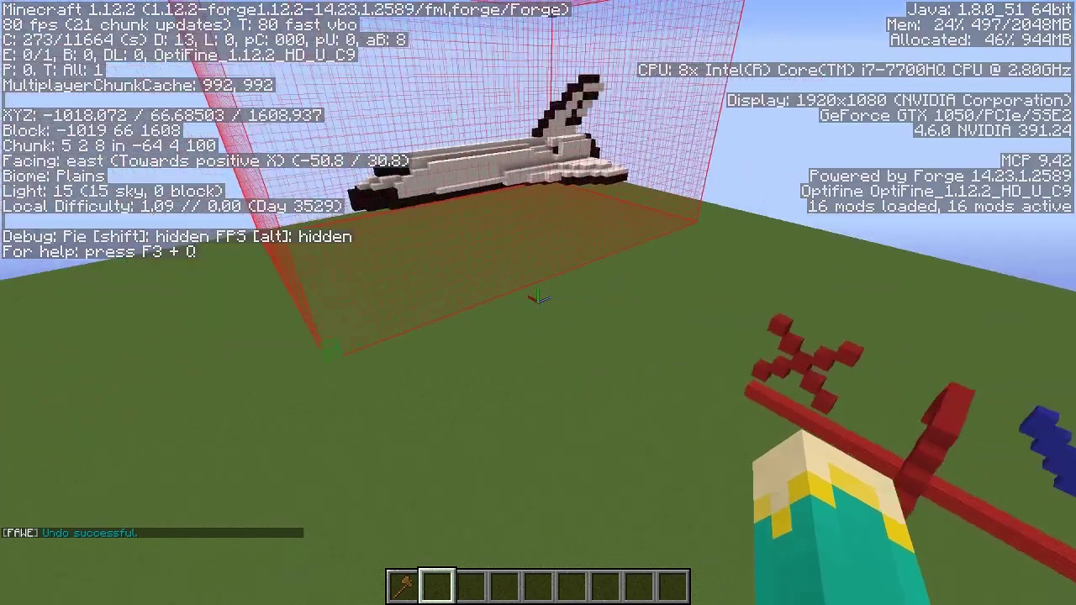
{"action": "key", "text": "s"}
{"action": "key", "text": "d"}
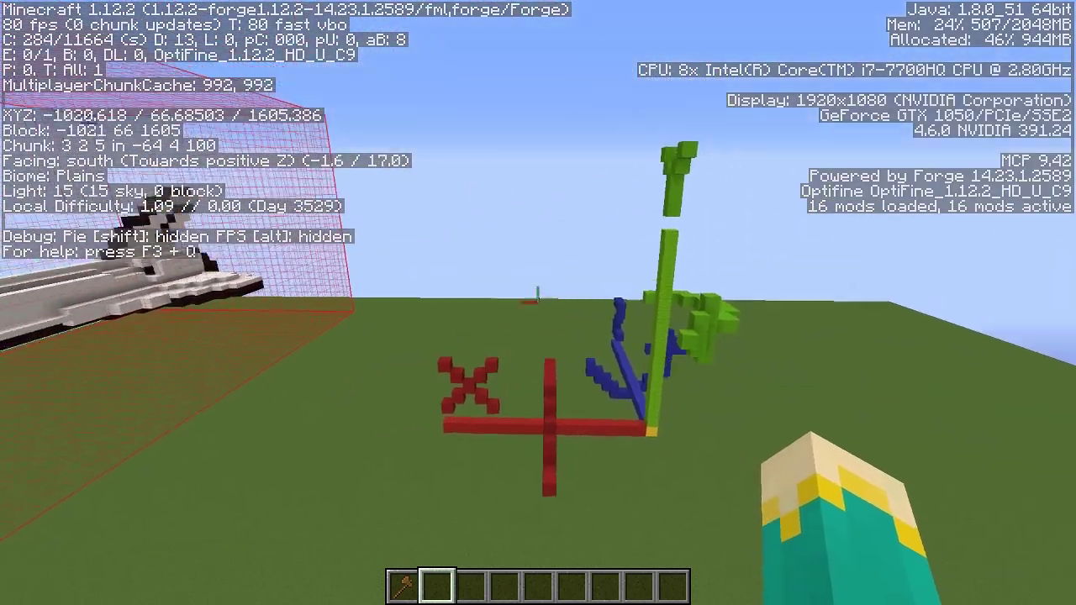
{"action": "key", "text": "s"}
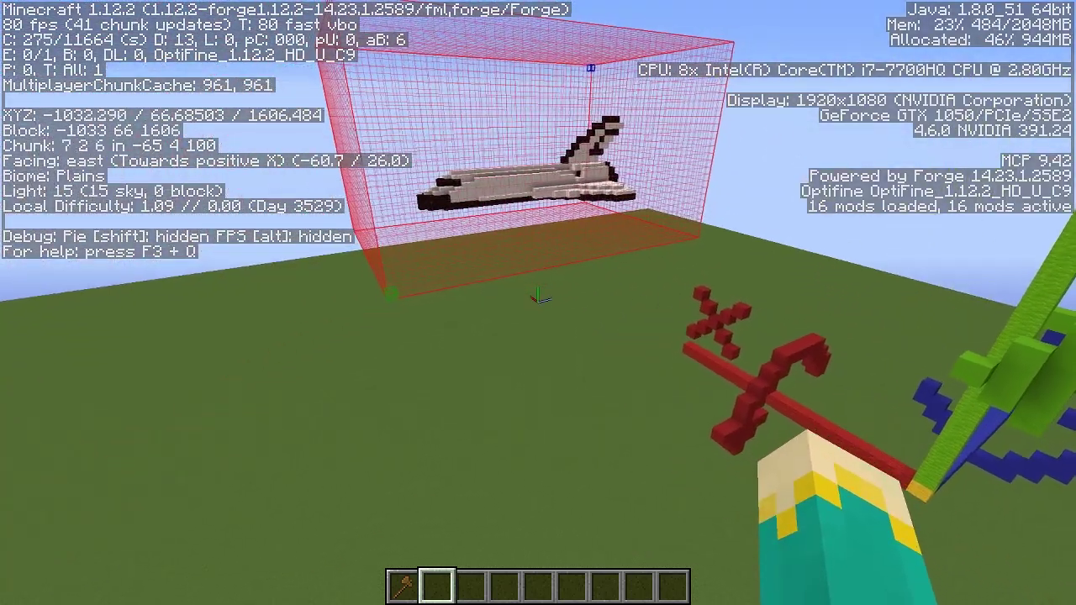
{"action": "key", "text": "a"}
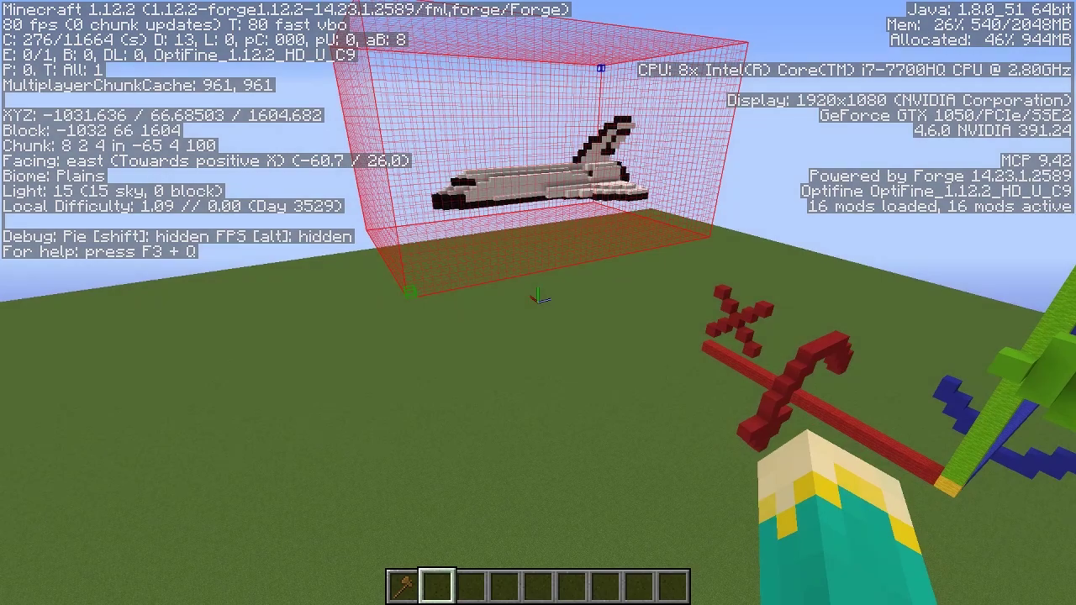
{"action": "key", "text": "a"}
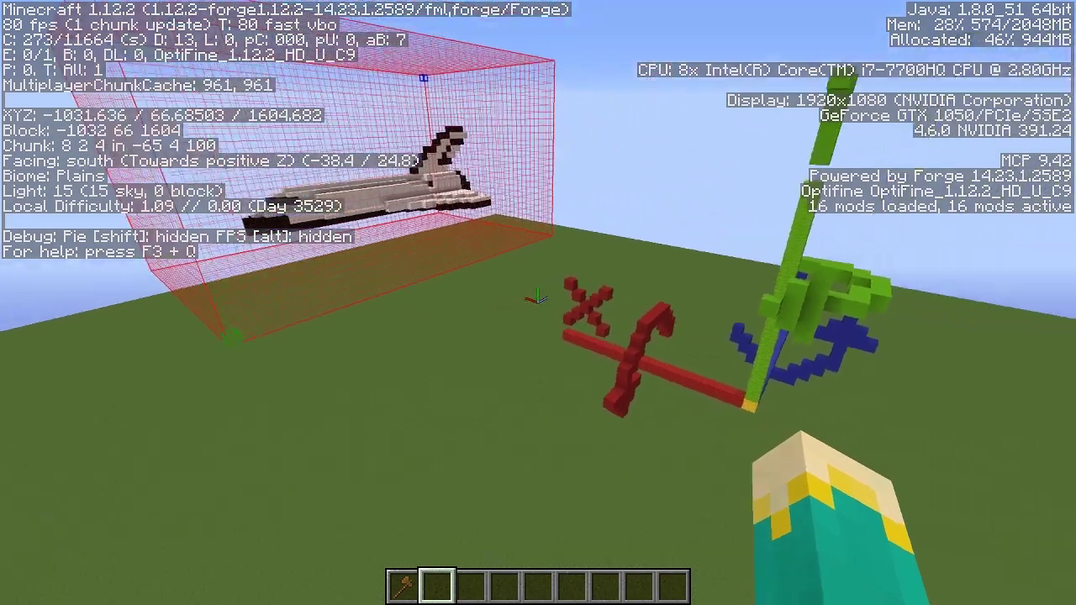
{"action": "key", "text": "a"}
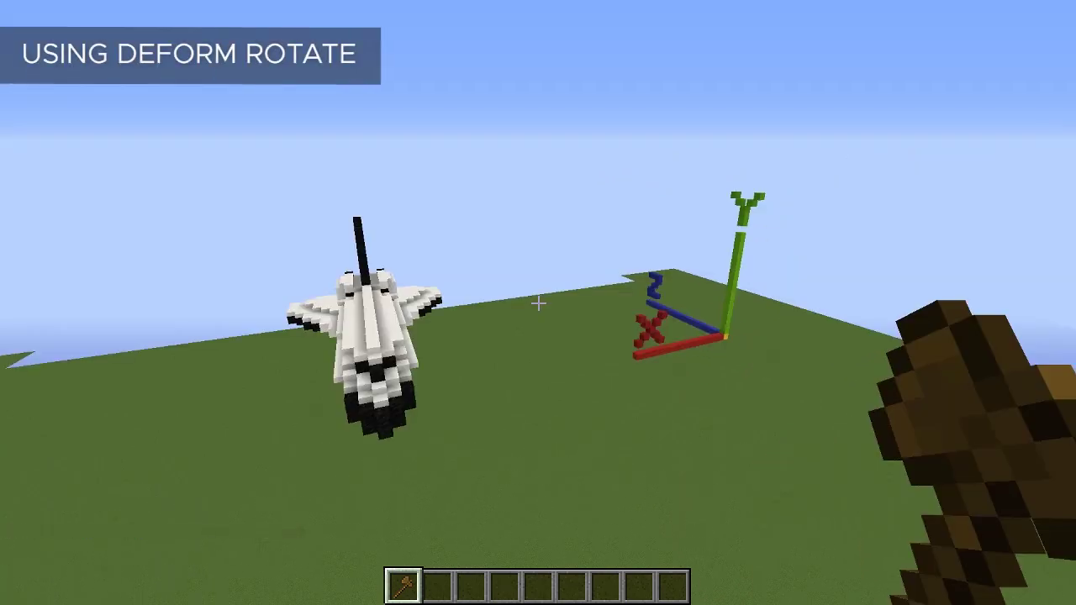
- Set both selection positions to the same block on the ridge along the middle of the shuttle's fuselage
{"action": "key", "text": "shift"}
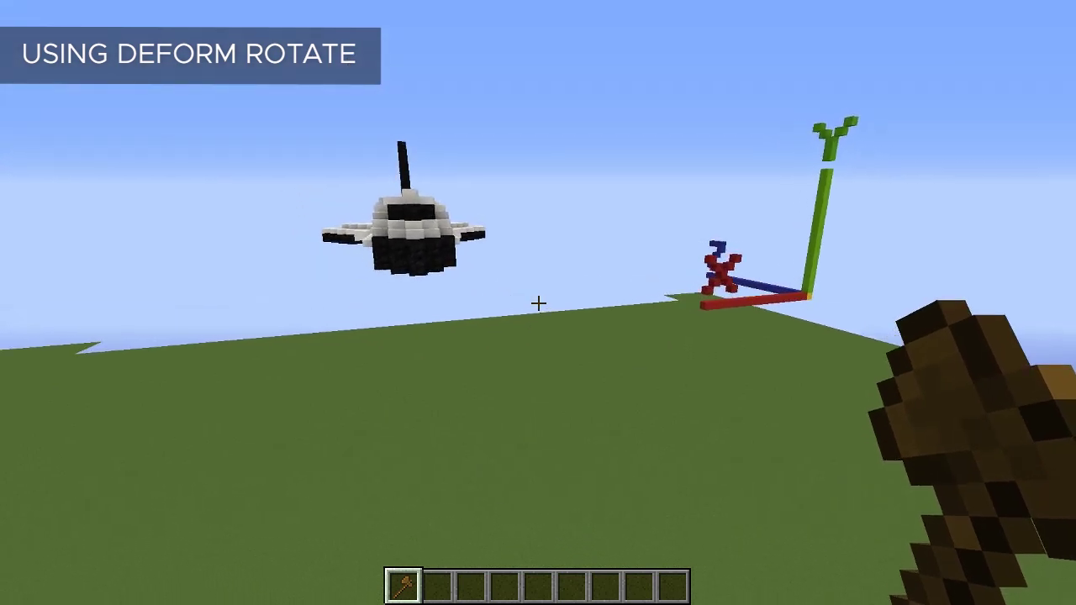
{"action": "key", "text": "space"}
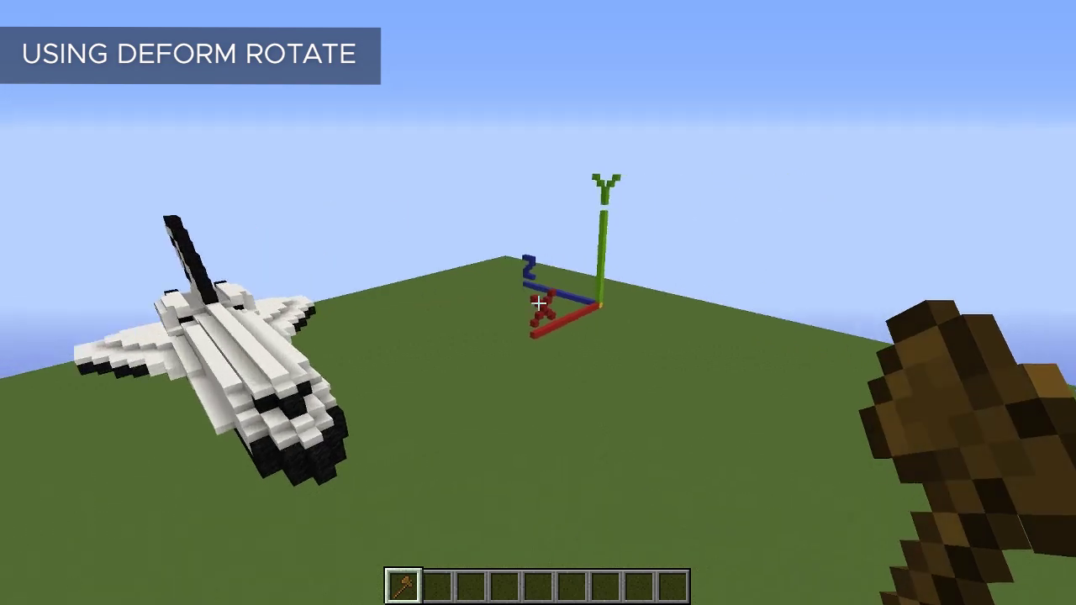
{"action": "key", "text": "w"}
{"action": "key", "text": "a"}
{"action": "key", "text": "w"}
{"action": "key", "text": "a"}
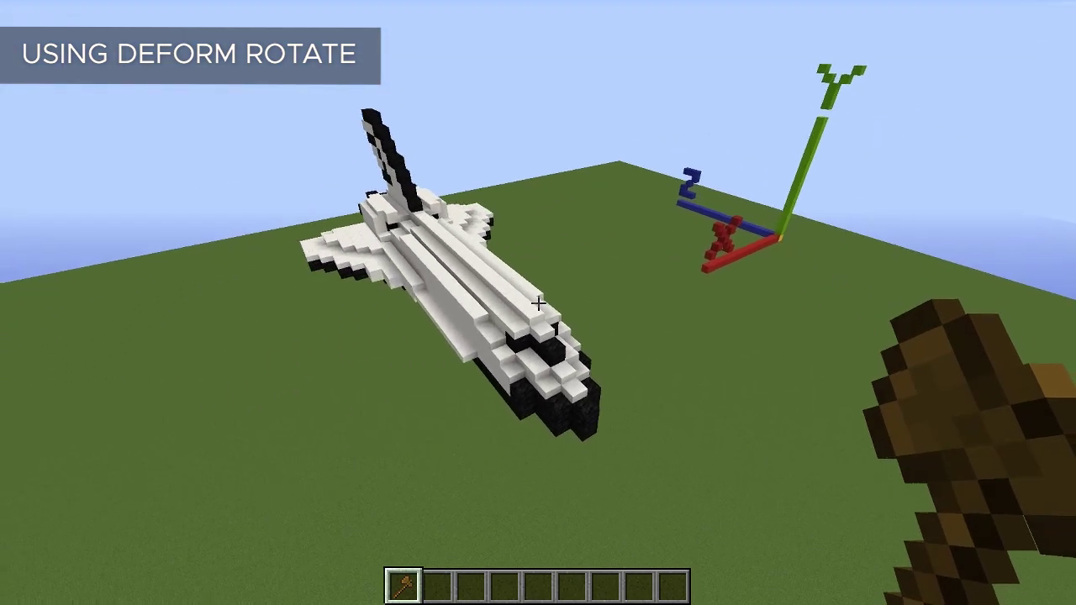
{"action": "key", "text": "a"}
{"action": "key", "text": "shift"}
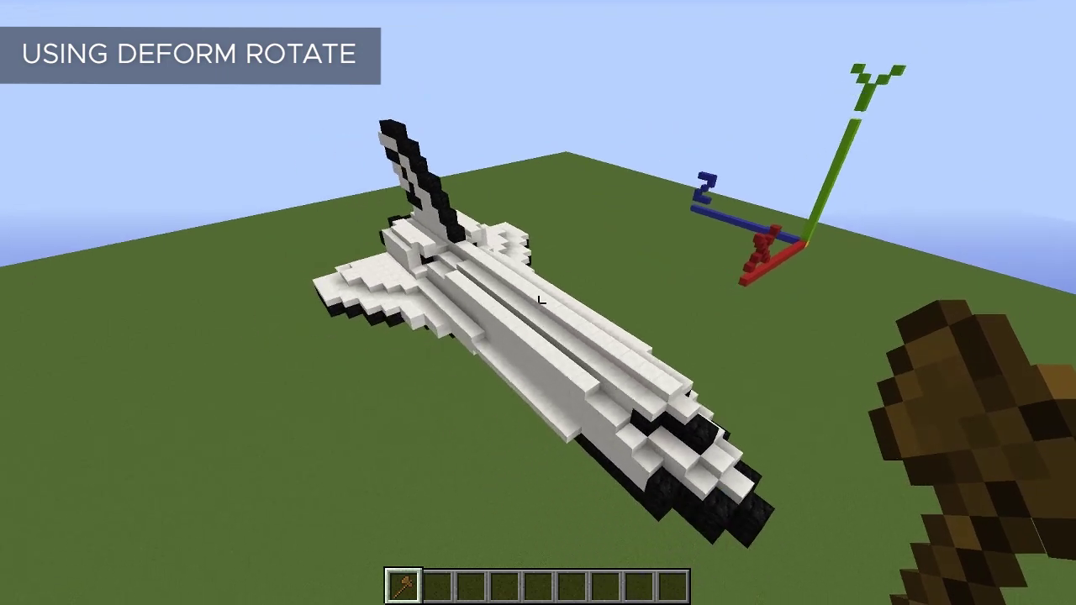
{"action": "key", "text": "w"}
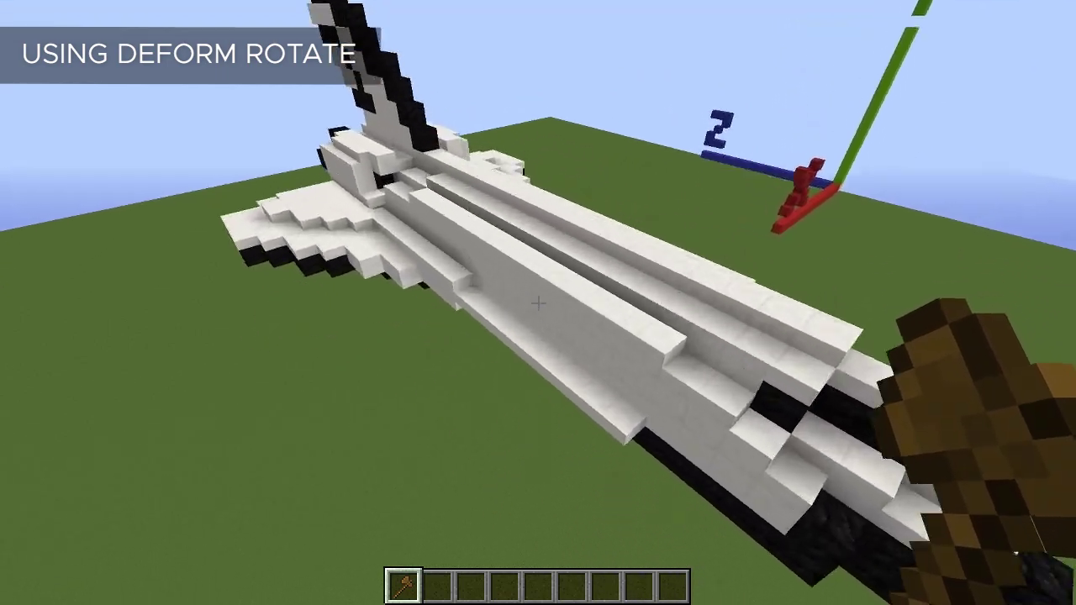
{"action": "key", "text": "s"}
{"action": "key", "text": "d"}
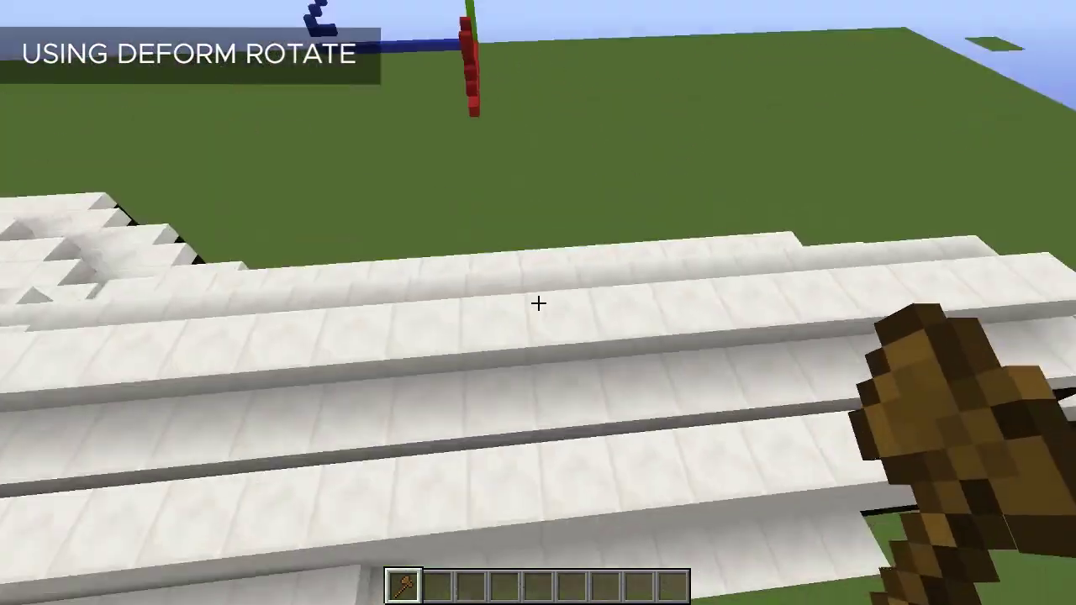
{"action": "key", "text": "w"}
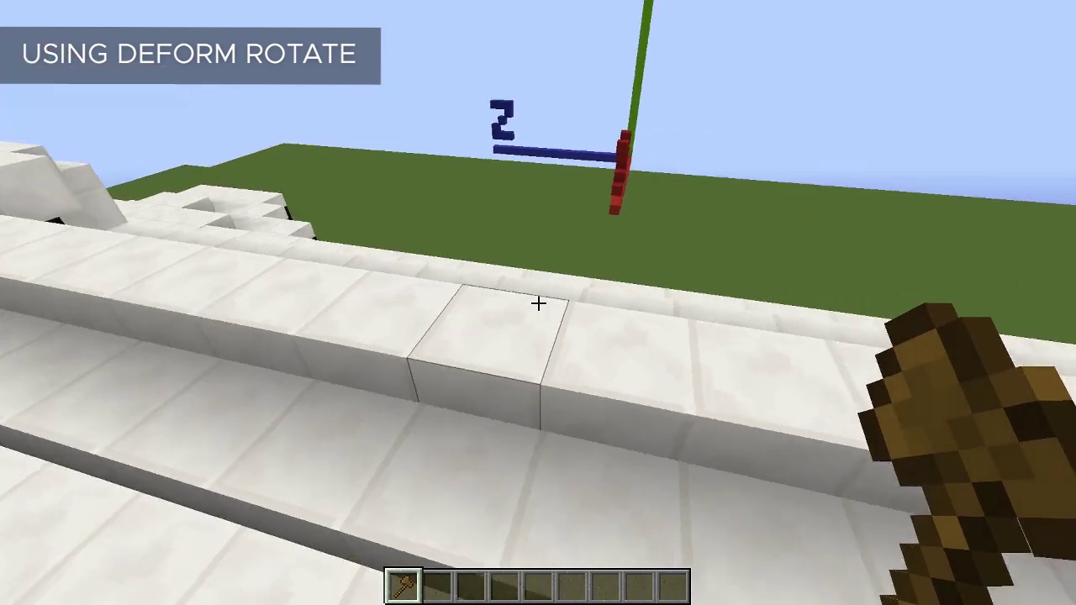
{"action": "key", "text": "d"}
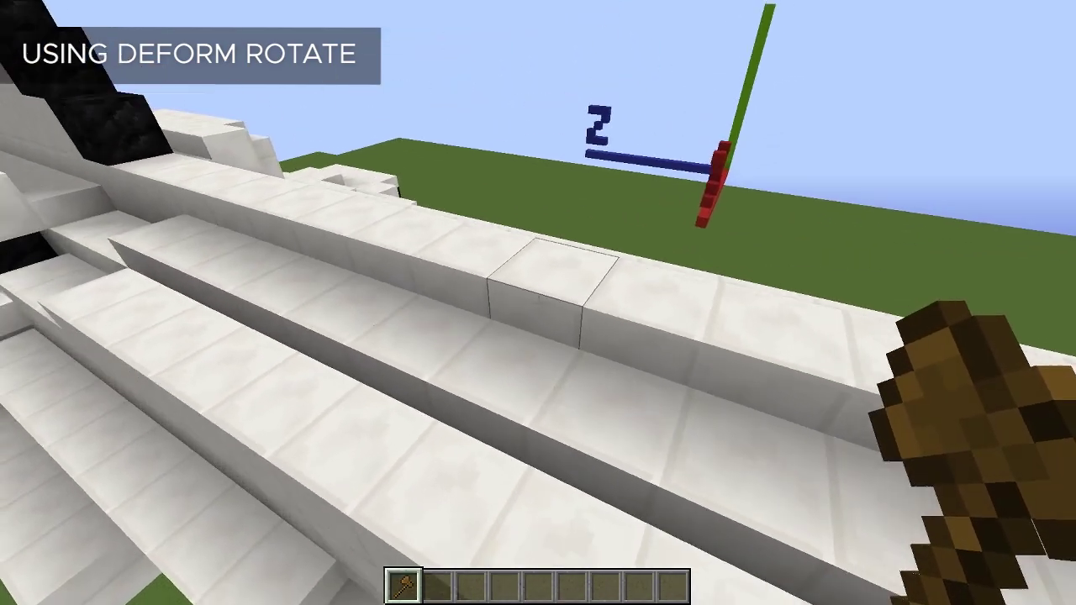
{"action": "left_click", "coordinate": [539, 303]}
{"action": "right_click", "coordinate": [538, 303]}
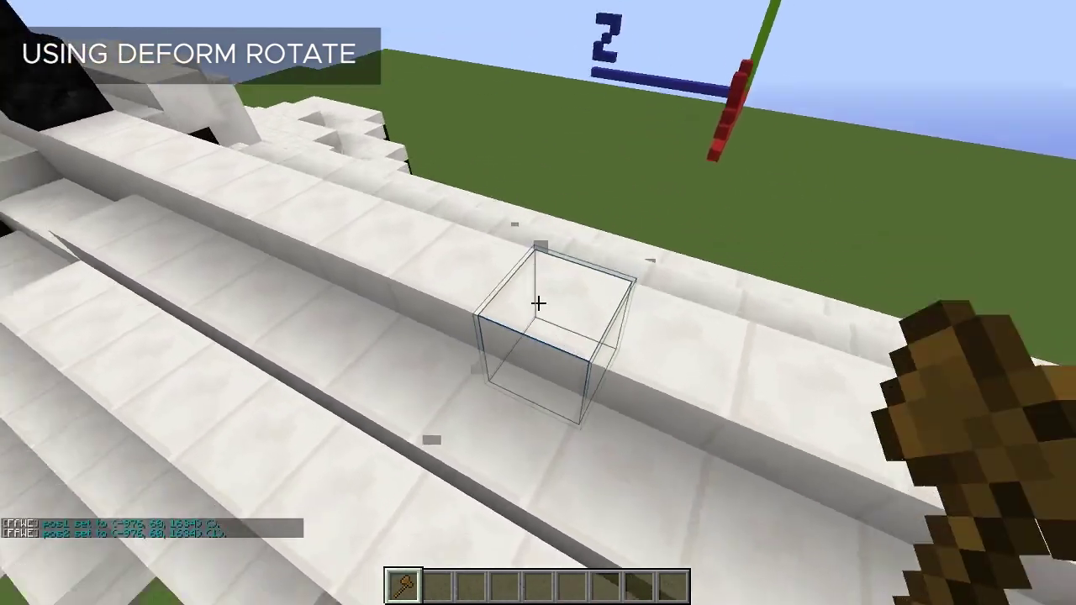
- Outset the selection by 30 blocks around the shuttle and check the enlarged region from several viewpoints
{"action": "key", "text": "s"}
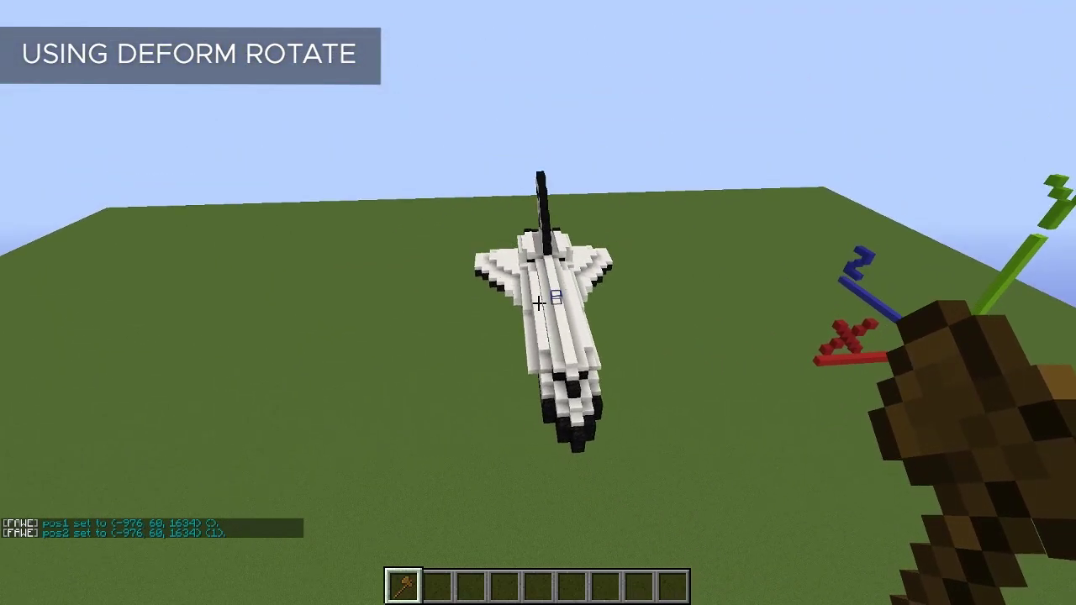
{"action": "type", "text": "//outset 30"}
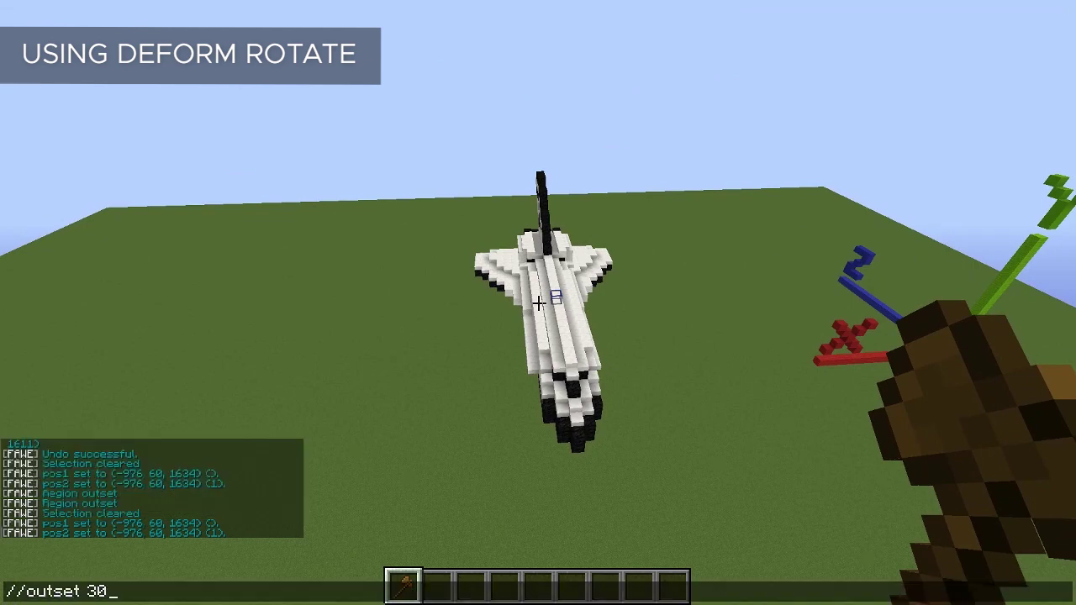
{"action": "key", "text": "Return"}
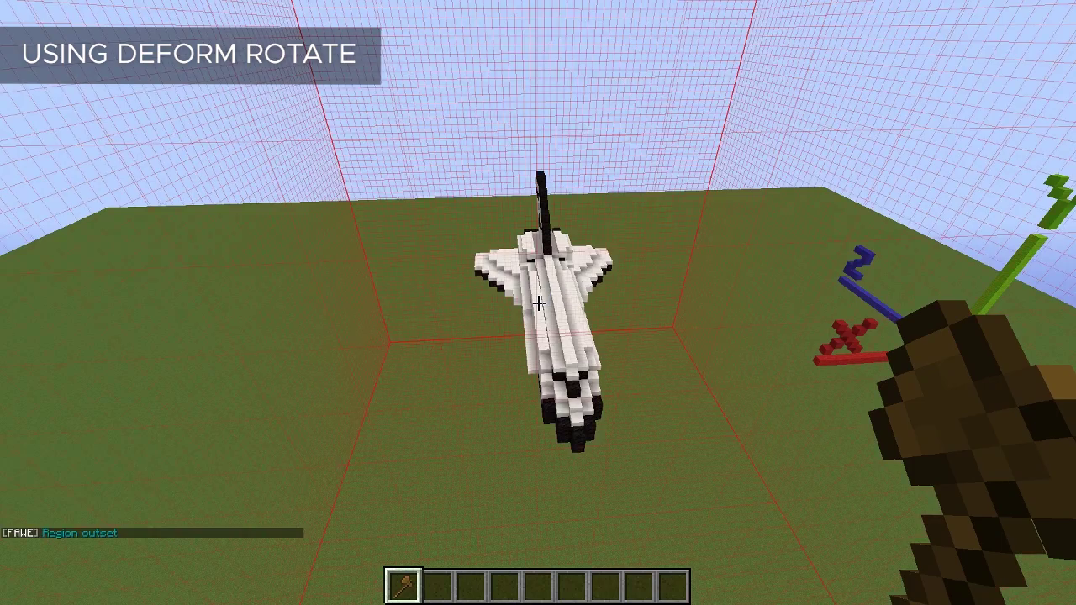
{"action": "key", "text": "s"}
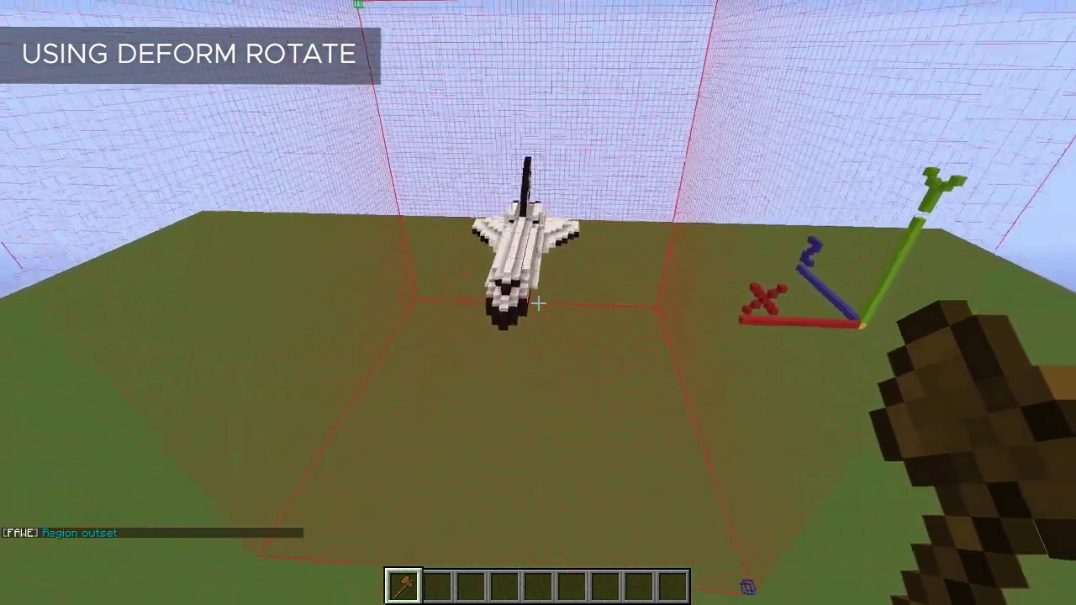
{"action": "key", "text": "w"}
{"action": "key", "text": "a"}
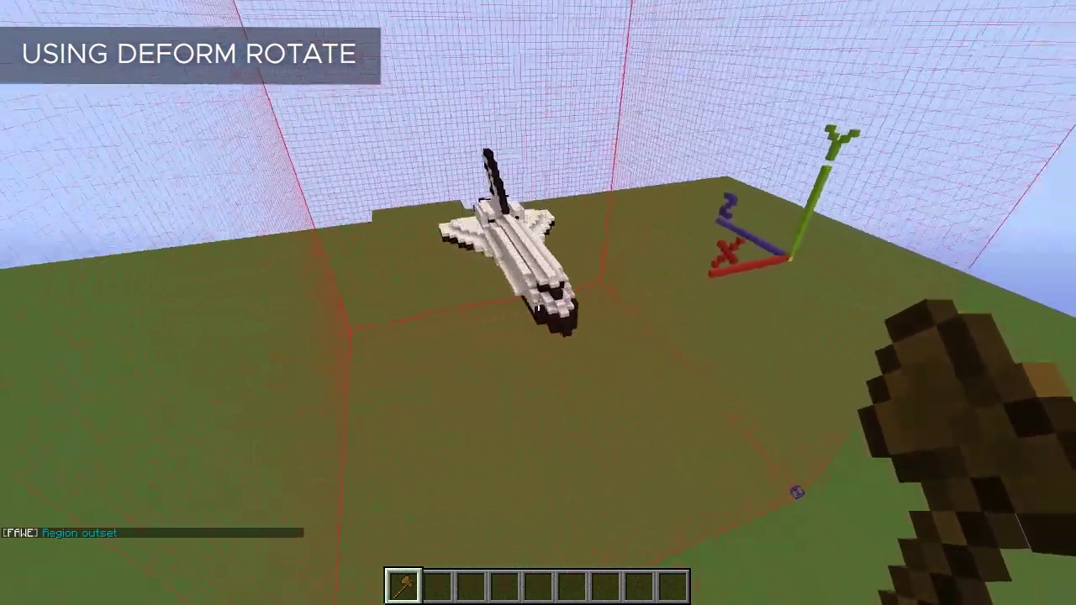
{"action": "key", "text": "a"}
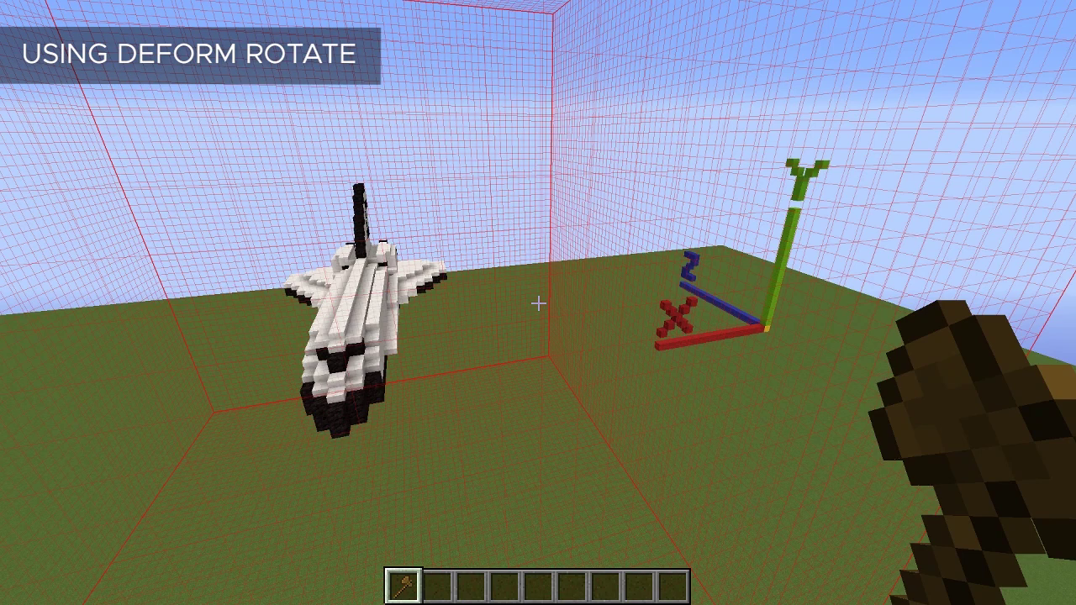
- Write the command //deform rotate(x,z,30*pi/180) for the selected region without running it
{"action": "key", "text": "slash"}
{"action": "type", "text": "/deform rotate(x,z,30*pi/180"}
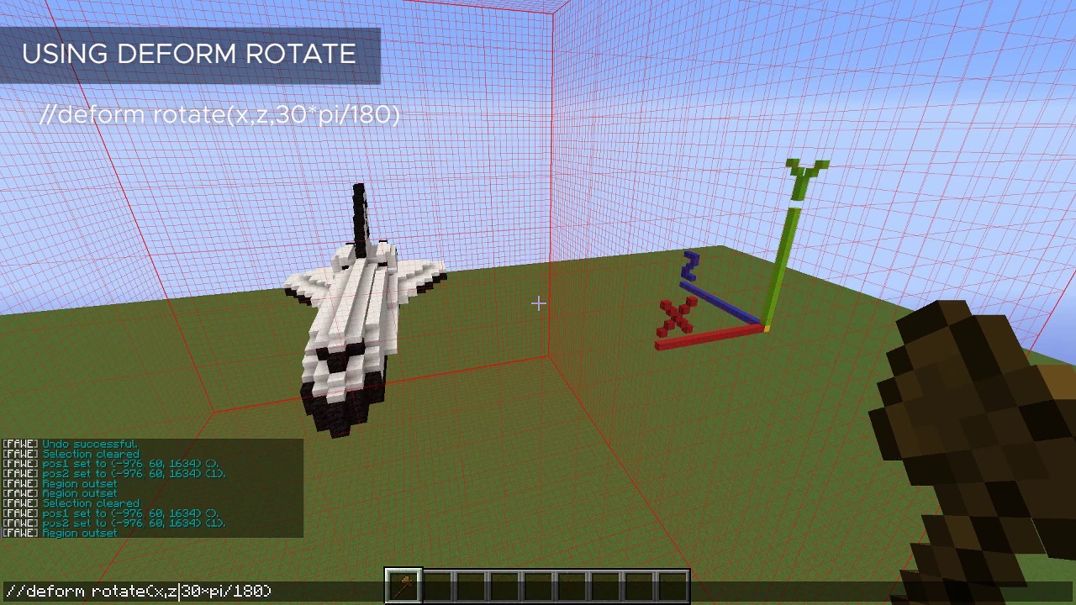
- Change the axis pair in the deform rotate command to y,z
{"action": "key", "text": "BackSpace"}
{"action": "key", "text": "Left"}
{"action": "key", "text": "BackSpace"}
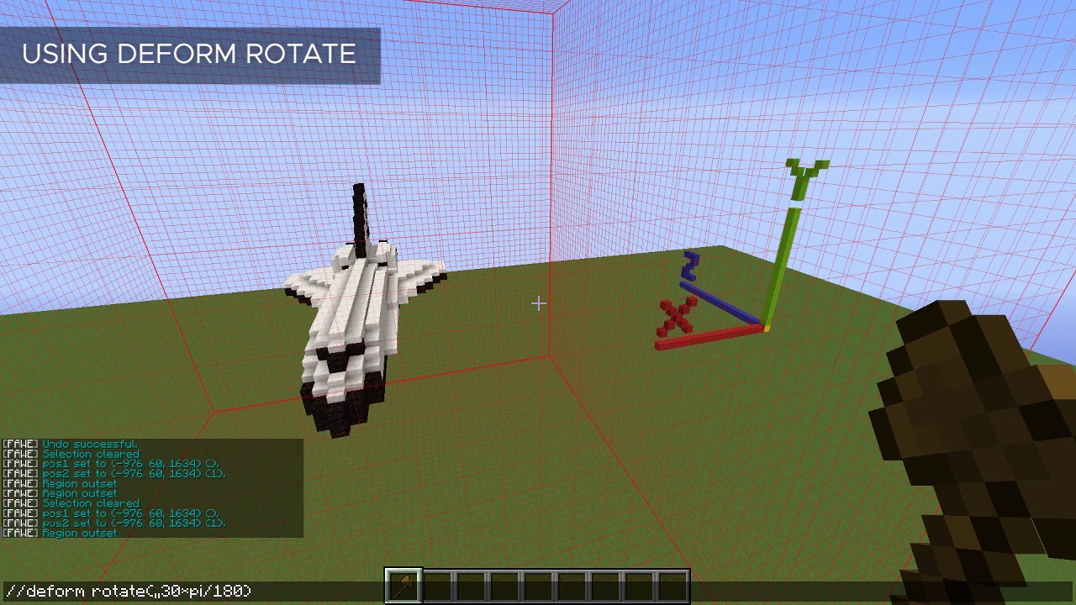
{"action": "type", "text": "y"}
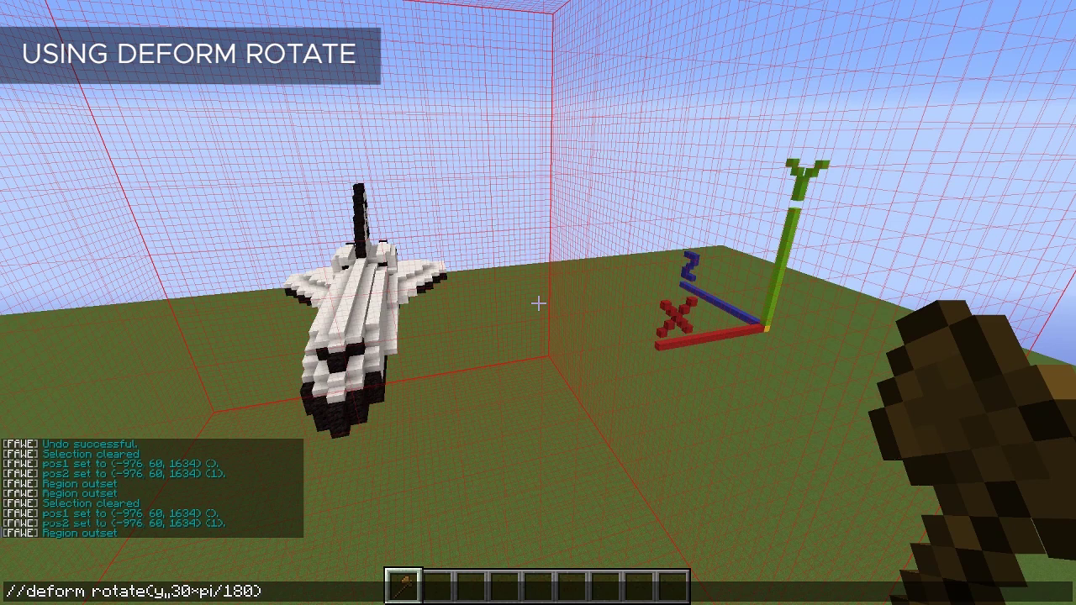
{"action": "key", "text": "Right"}
{"action": "type", "text": "z"}
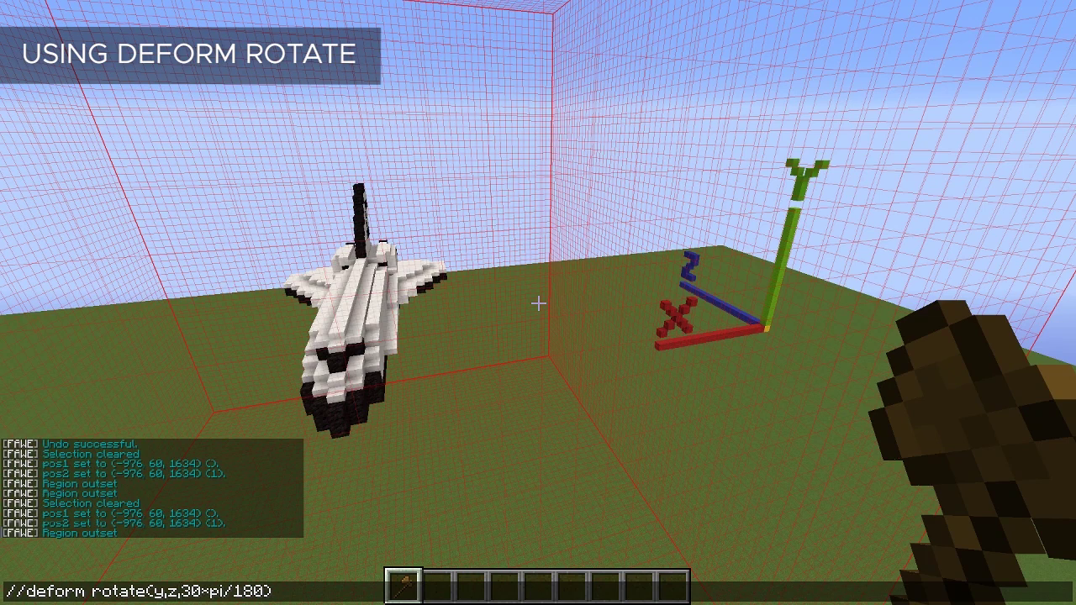
- Set the axis pair in the deform rotate command back to x,z, keeping the 30*pi/180 angle
{"action": "key", "text": "BackSpace"}
{"action": "key", "text": "BackSpace"}
{"action": "key", "text": "BackSpace"}
{"action": "type", "text": "x,"}
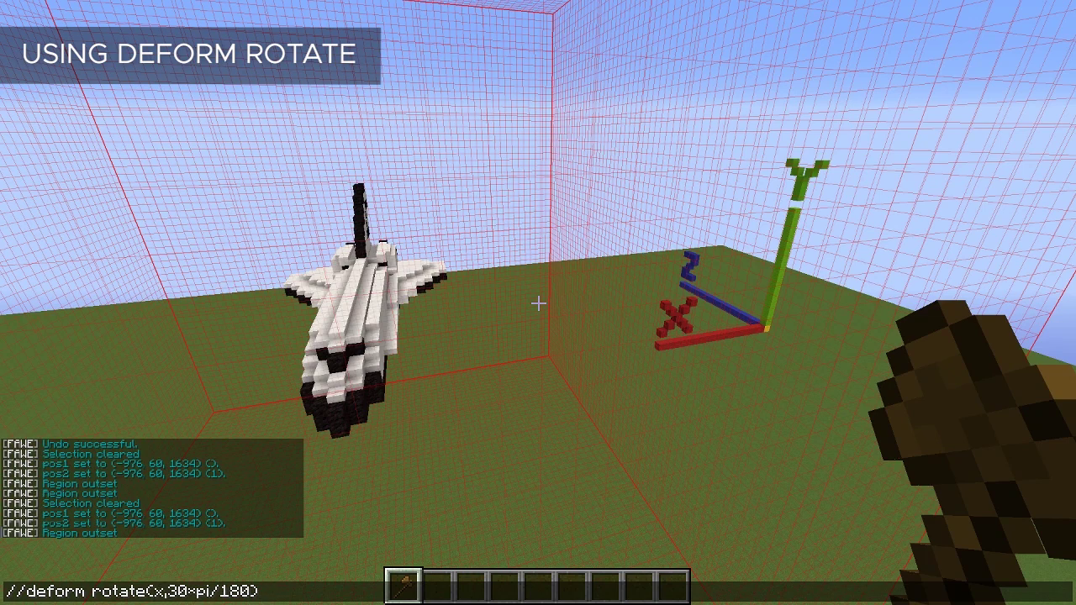
{"action": "type", "text": "z,"}
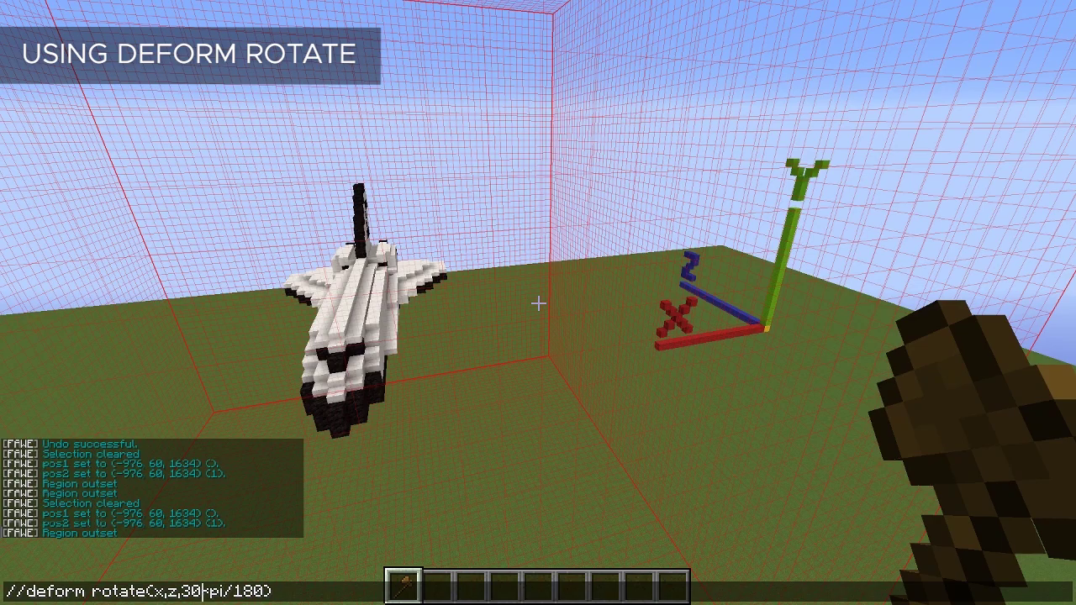
- Run //deform rotate(x,z,30*pi/180) on the selected region and examine the rotated shuttle from several distances and sides
{"action": "key", "text": "Return"}
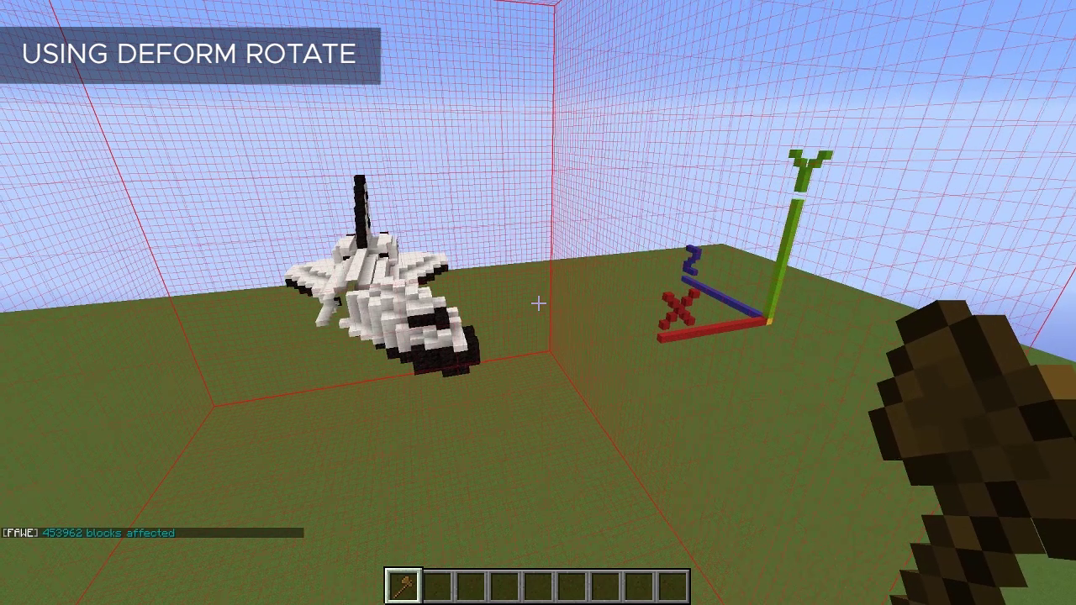
{"action": "key", "text": "a"}
{"action": "key", "text": "w"}
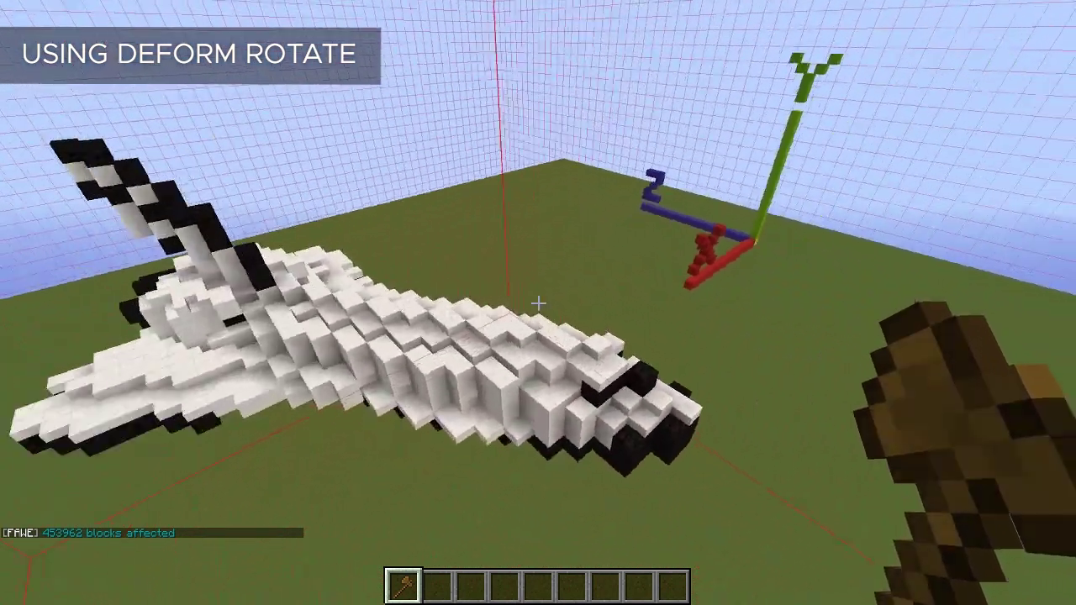
{"action": "key", "text": "s"}
{"action": "key", "text": "d"}
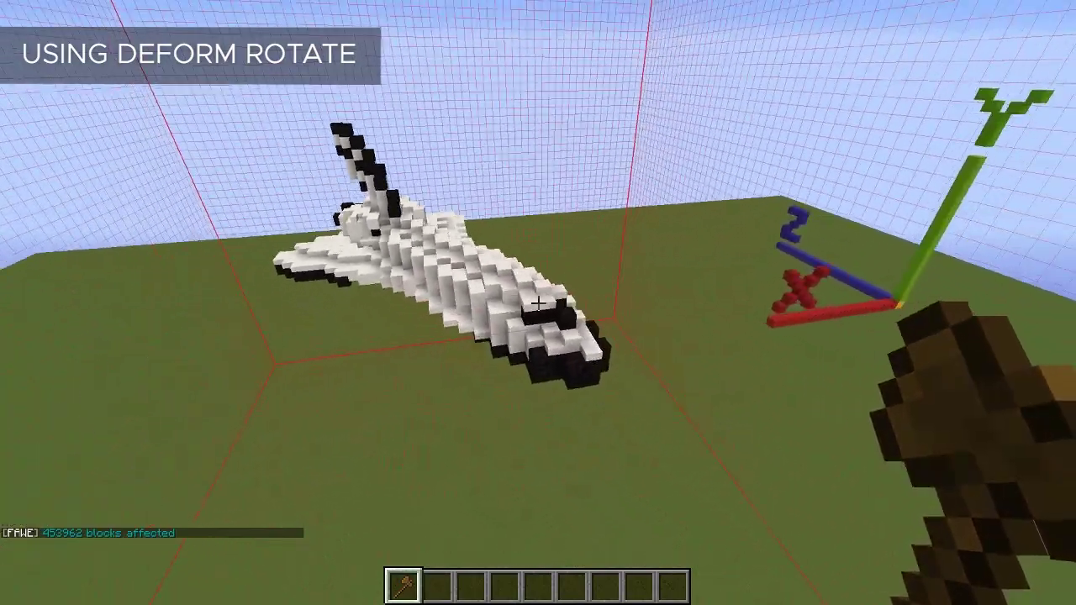
{"action": "key", "text": "s"}
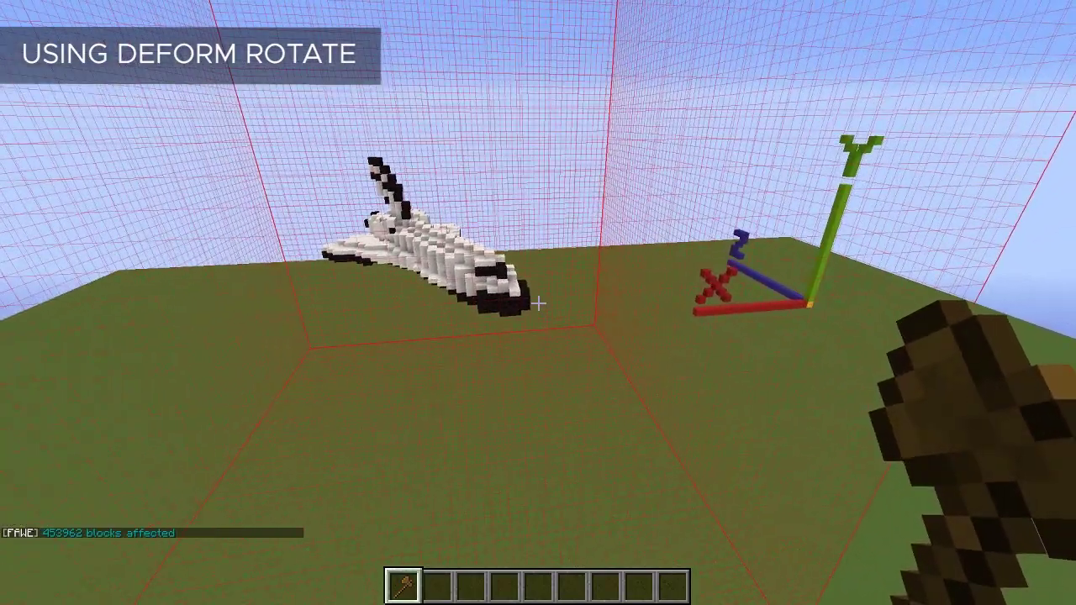
{"action": "key", "text": "w"}
{"action": "key", "text": "a"}
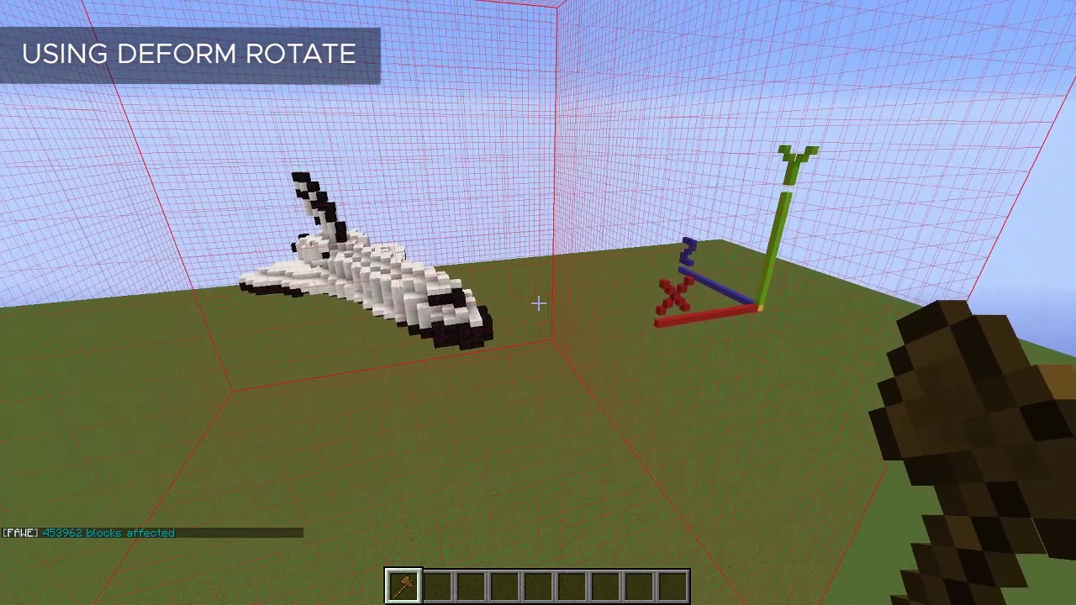
{"action": "key", "text": "w"}
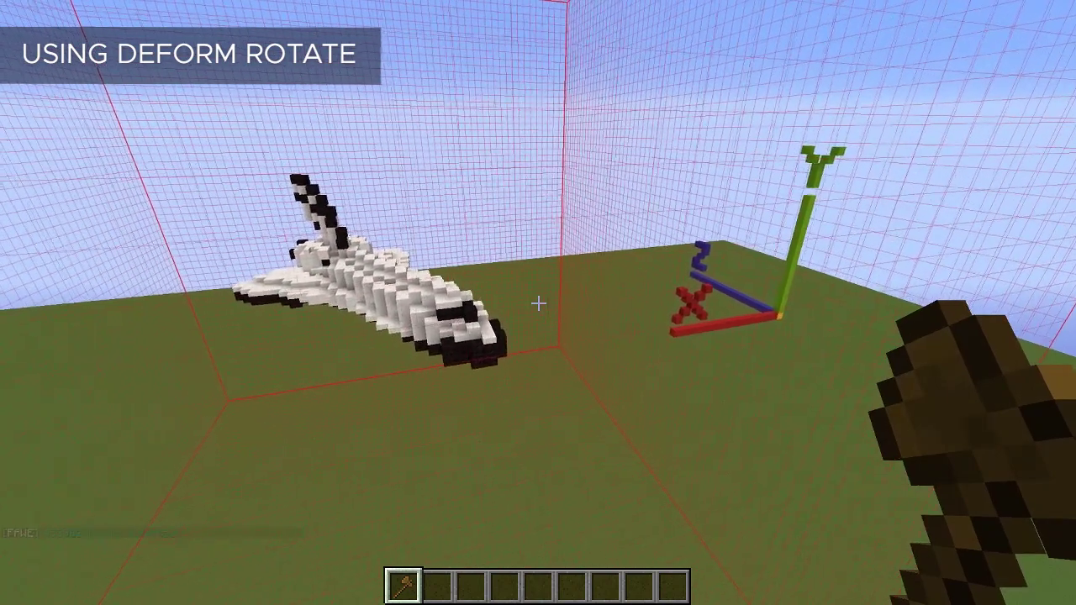
- Rotate the region back with //deform rotate(x,z,-30*pi/180) and examine the shuttle's hull from up close
{"action": "key", "text": "t"}
{"action": "key", "text": "Up"}
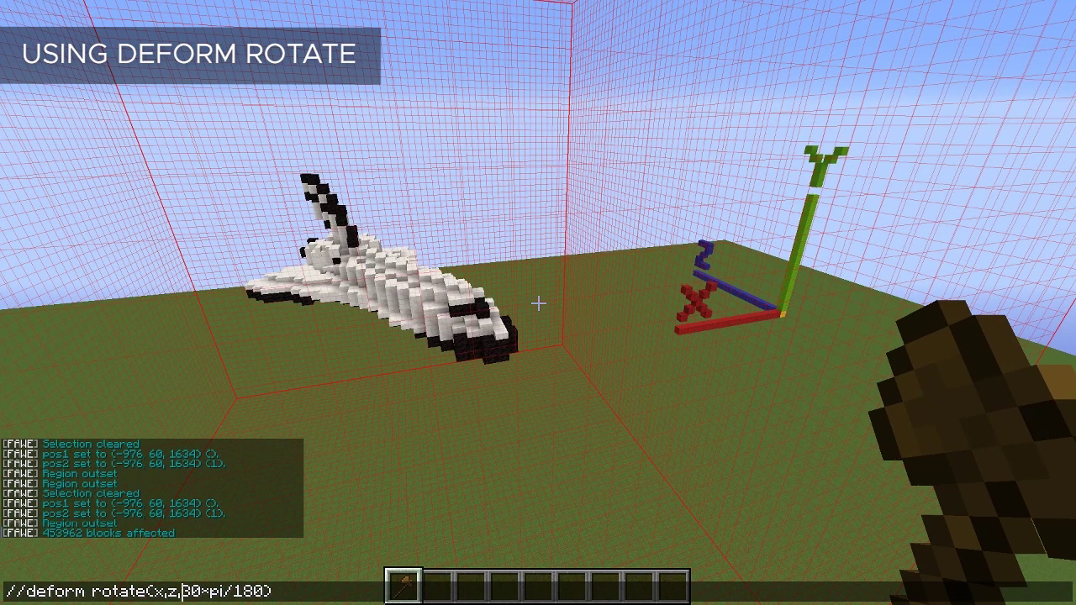
{"action": "type", "text": "-"}
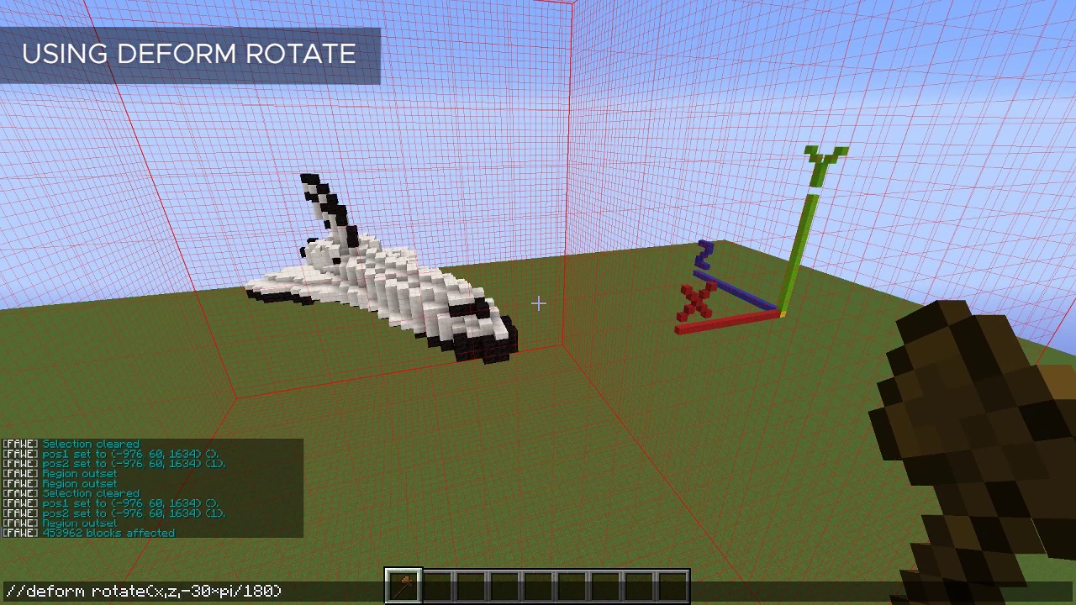
{"action": "key", "text": "Return"}
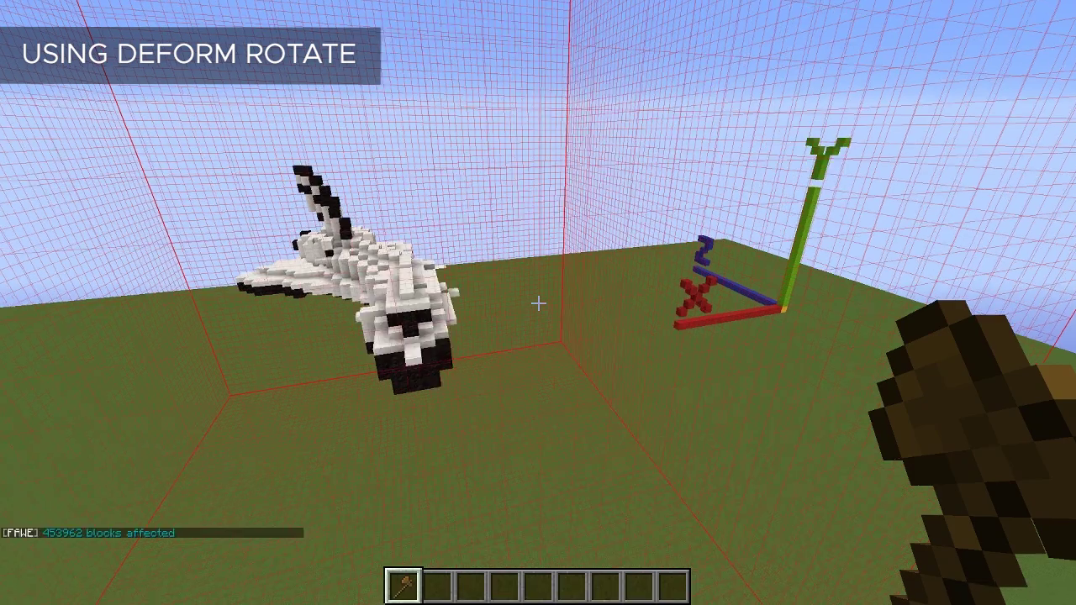
{"action": "key", "text": "a"}
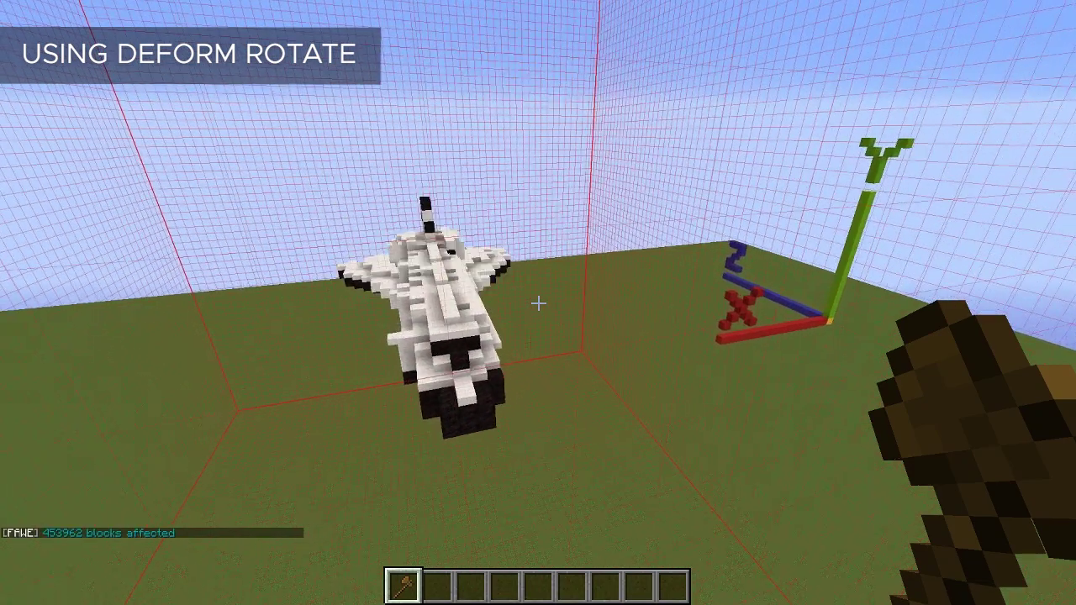
{"action": "key", "text": "w"}
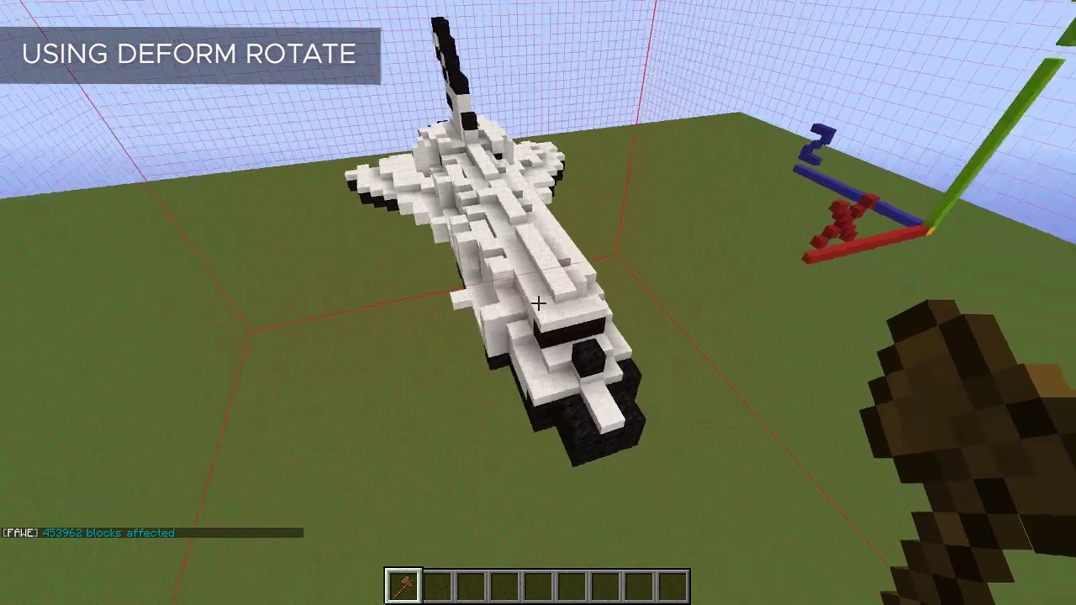
{"action": "key", "text": "s"}
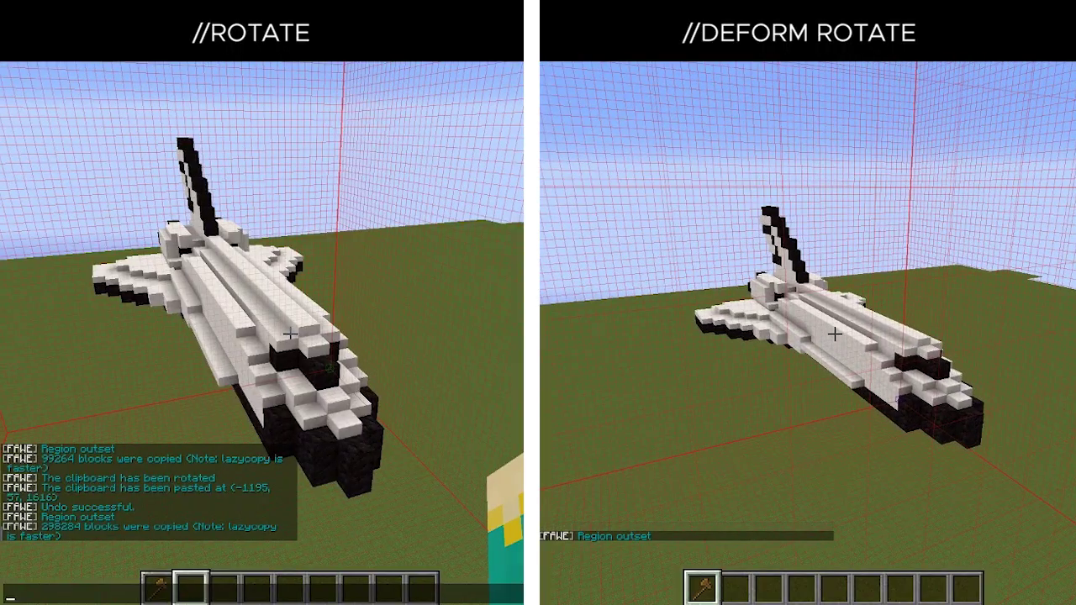
- Copy the shuttle region and rotate the clipboard by 30 in the //rotate view, and enter /deform rotate(x,z,30*pi/180) in the comparison view
{"action": "type", "text": "deform rot"}
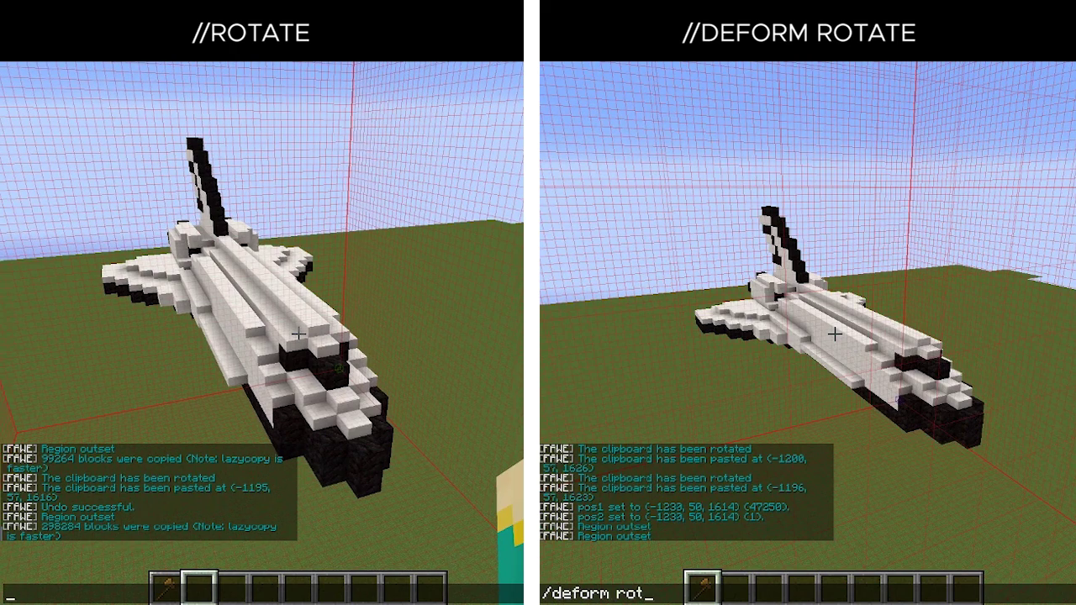
{"action": "type", "text": "ate(x,z,30*"}
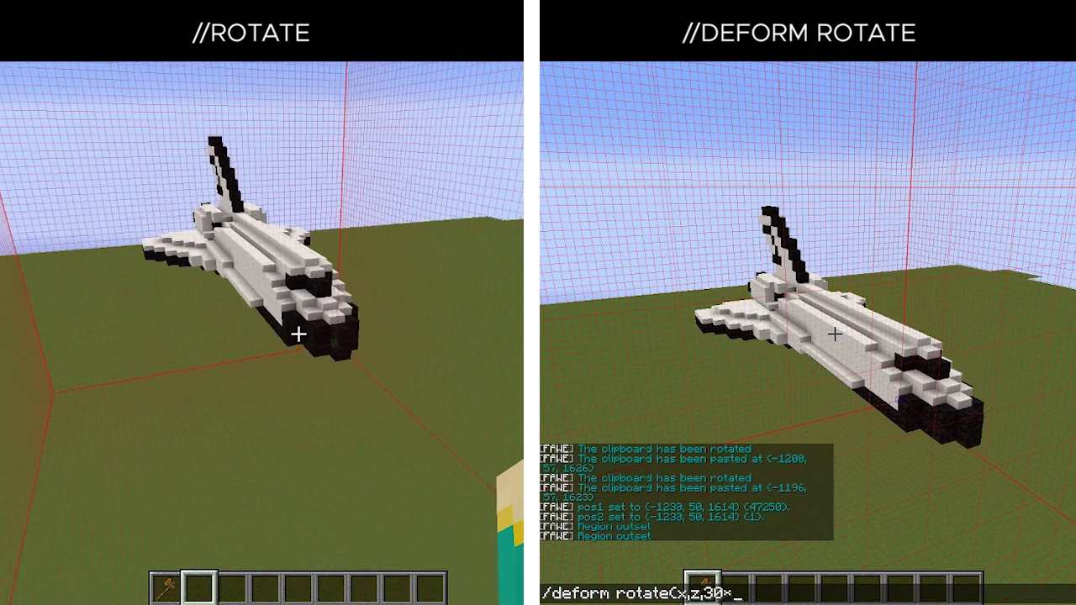
{"action": "type", "text": "pi/18//co"}
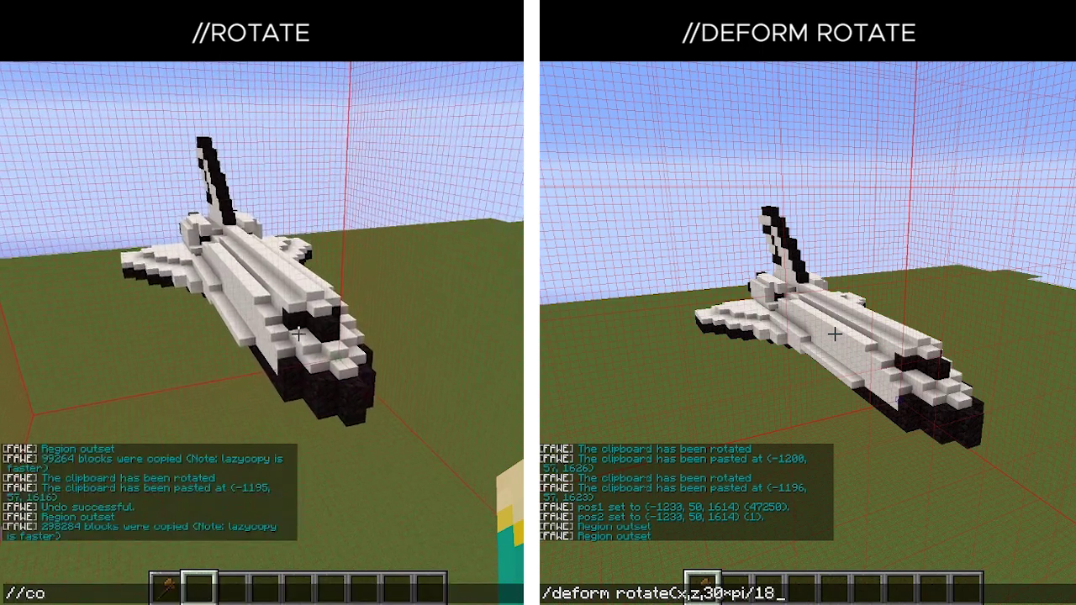
{"action": "key", "text": "Return"}
{"action": "type", "text": "0)//rotate"}
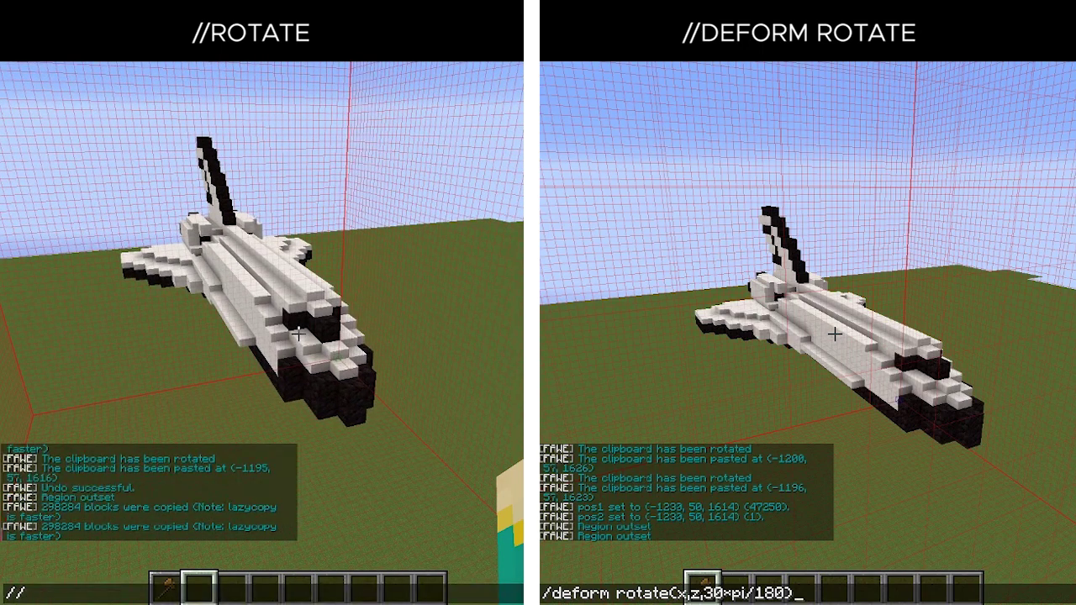
{"action": "key", "text": "Return"}
{"action": "type", "text": "30"}
{"action": "key", "text": "Return"}
- Paste the rotated clipboard in the //rotate view and run the corrected //deform rotate(x,z,30*pi/180) with its second slash in the other
{"action": "key", "text": "t"}
{"action": "key", "text": "Up"}
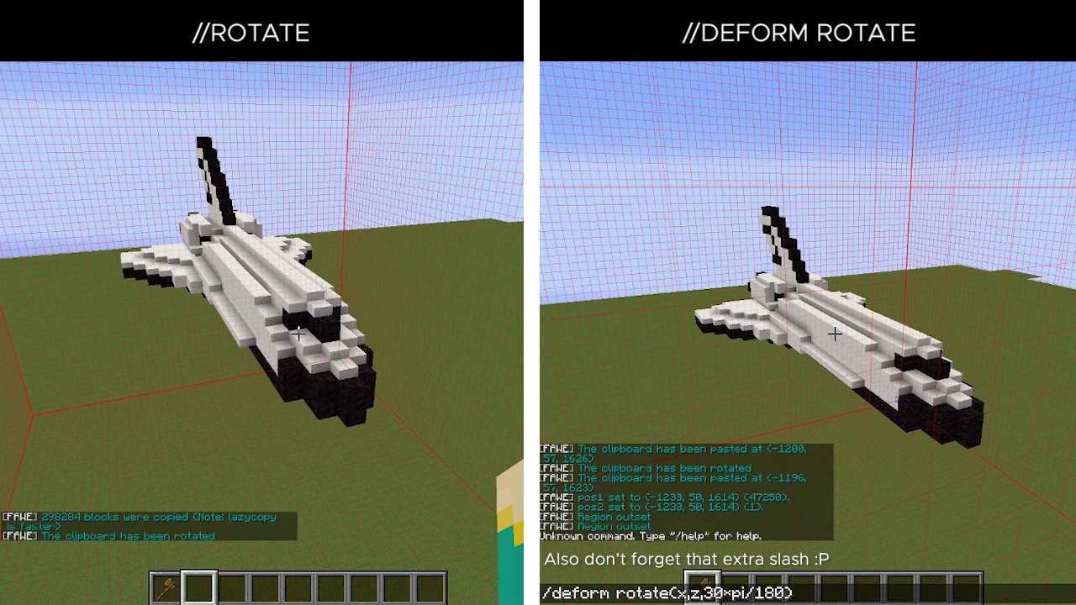
{"action": "type", "text": "//paste"}
{"action": "key", "text": "Return"}
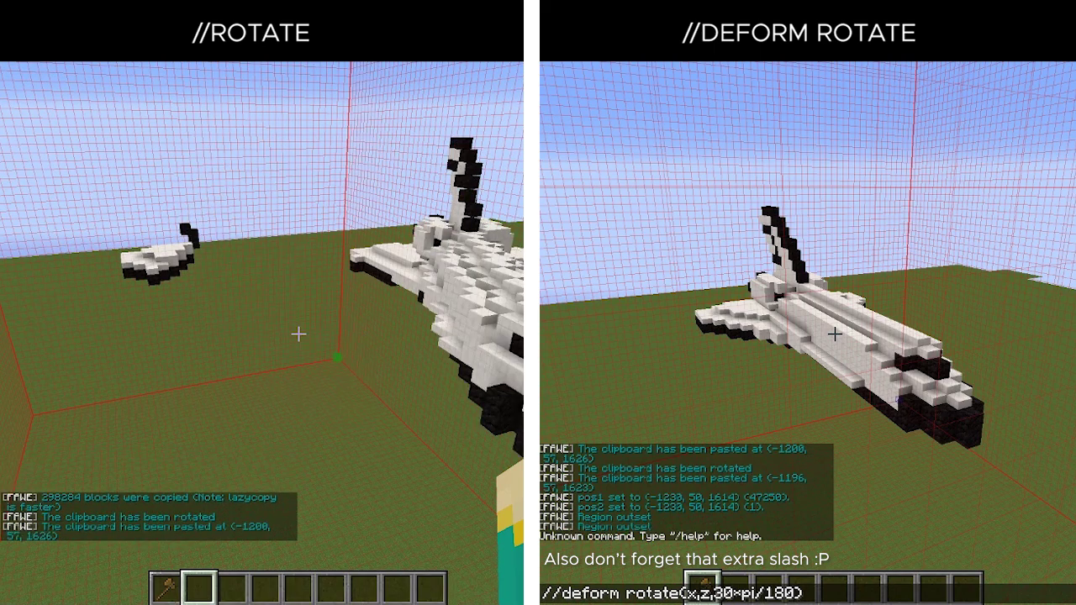
{"action": "key", "text": "Return"}
- Rotate the clipboard by -30 in the //rotate view and recall the last deform rotate command in the comparison view
{"action": "type", "text": "t//rotate"}
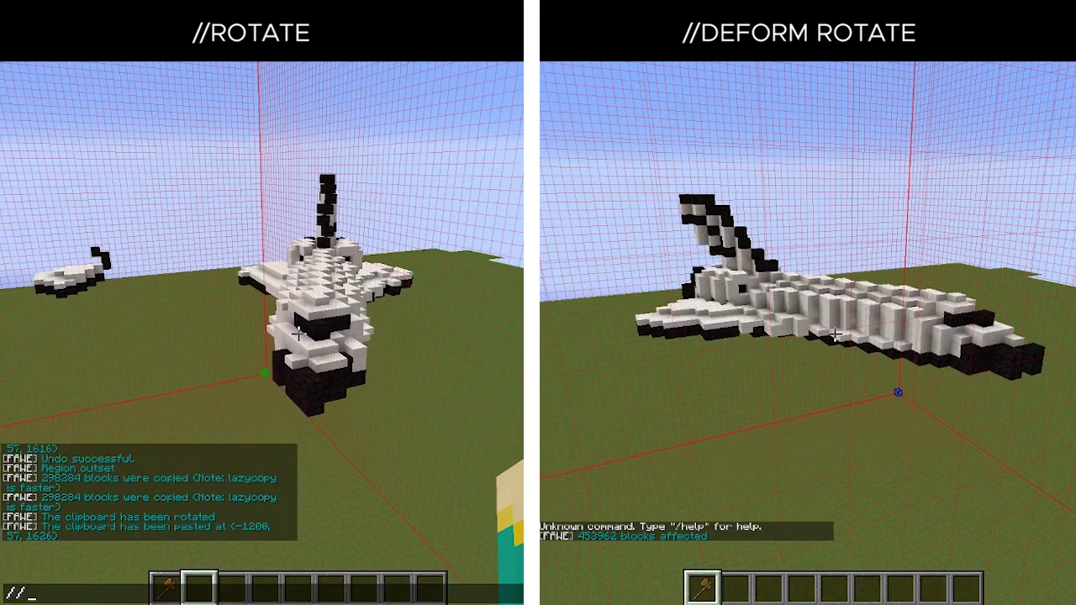
{"action": "type", "text": "ta"}
{"action": "key", "text": "Up"}
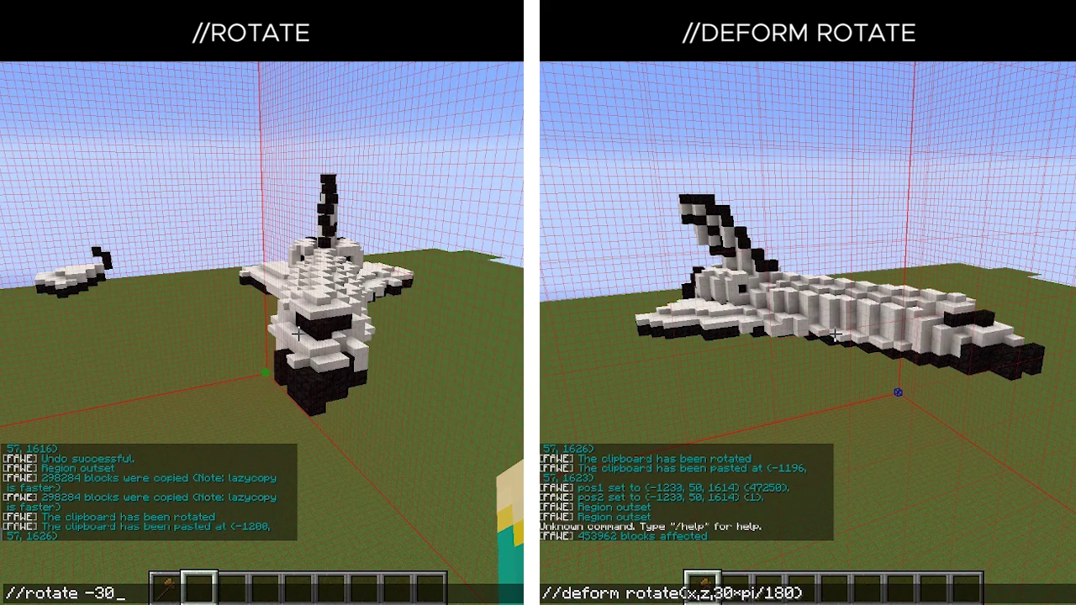
{"action": "type", "text": "-30"}
{"action": "key", "text": "Return"}
- Paste the clipboard in the //rotate view and run //deform rotate(x,z,-30*pi/180) in the comparison view
{"action": "type", "text": "-t//p"}
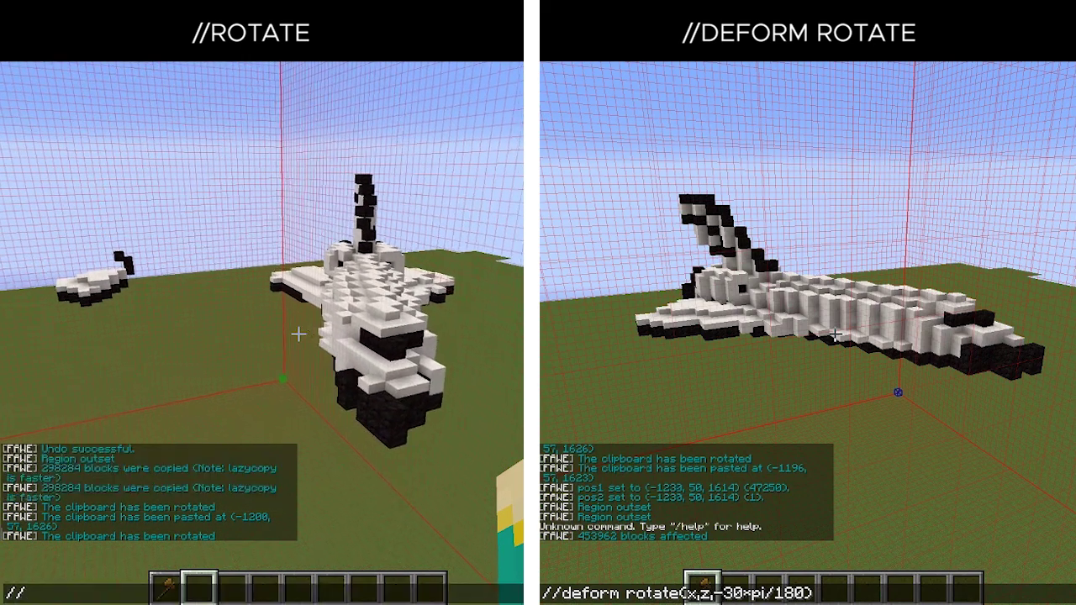
{"action": "type", "text": "aste"}
{"action": "key", "text": "Return"}
{"action": "key", "text": "Return"}
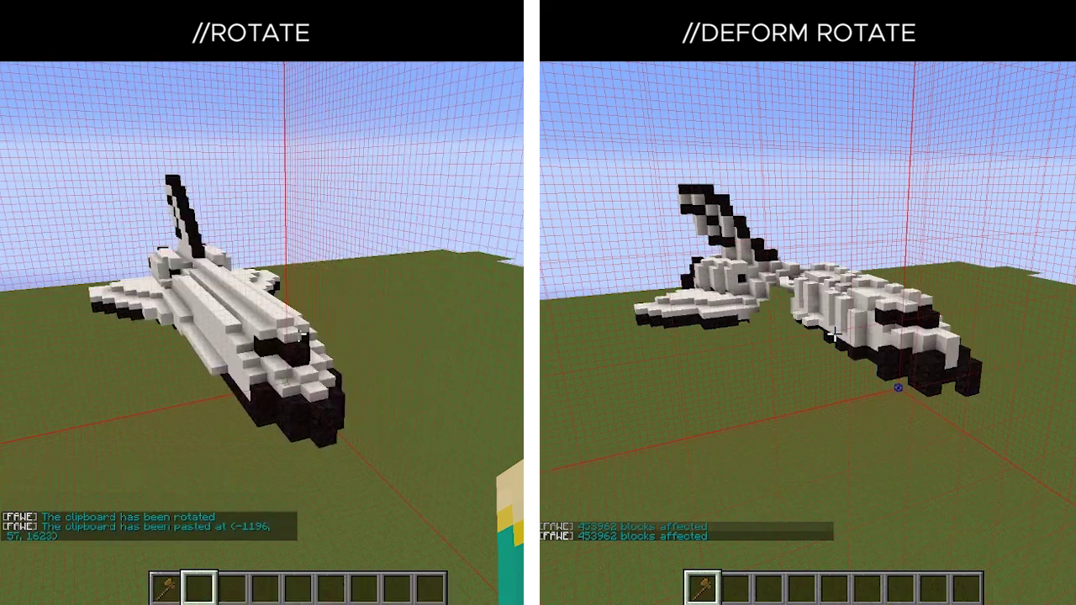
- Compare the hull of the shuttle from the //rotate view with the one from the //deform rotate view
{"action": "key", "text": "a"}
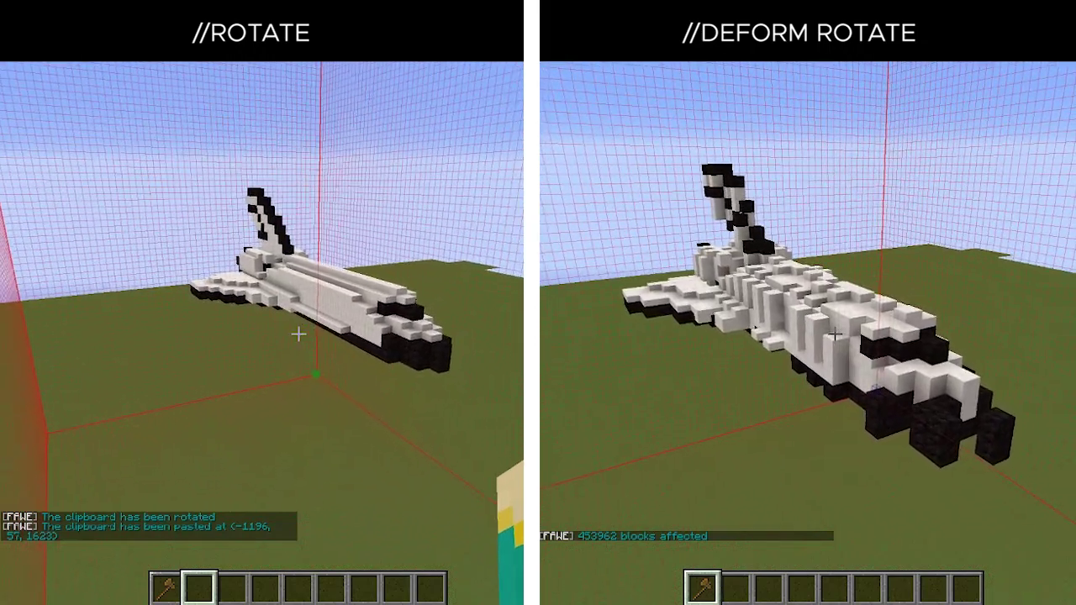
{"action": "key", "text": "w"}
{"action": "key", "text": "s"}
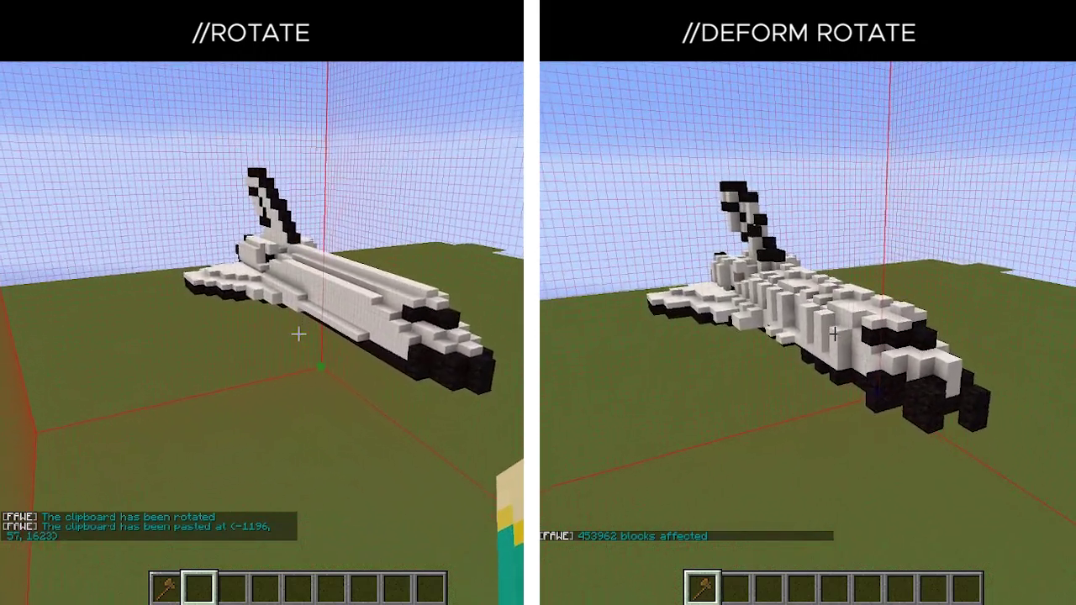
{"action": "key", "text": "d"}
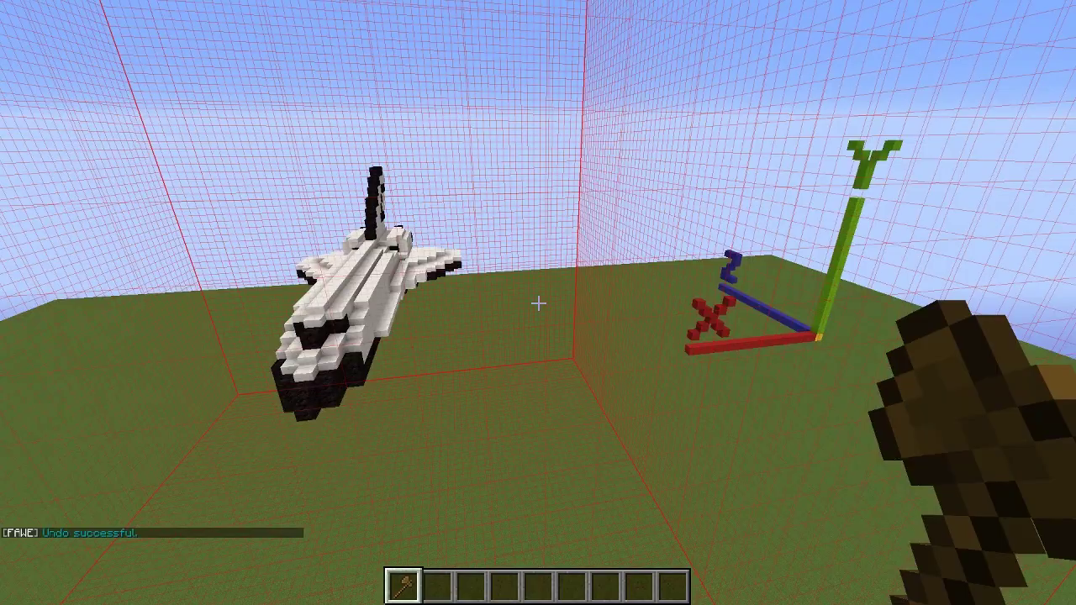
- Recall //deform rotate(x,y,45*pi/180), put a minus sign before the 45 and remove it again
{"action": "key", "text": "t"}
{"action": "key", "text": "Up"}
{"action": "key", "text": "Up"}
{"action": "key", "text": "Left"}
{"action": "key", "text": "Left"}
{"action": "key", "text": "Left"}
{"action": "key", "text": "Left"}
{"action": "key", "text": "Left"}
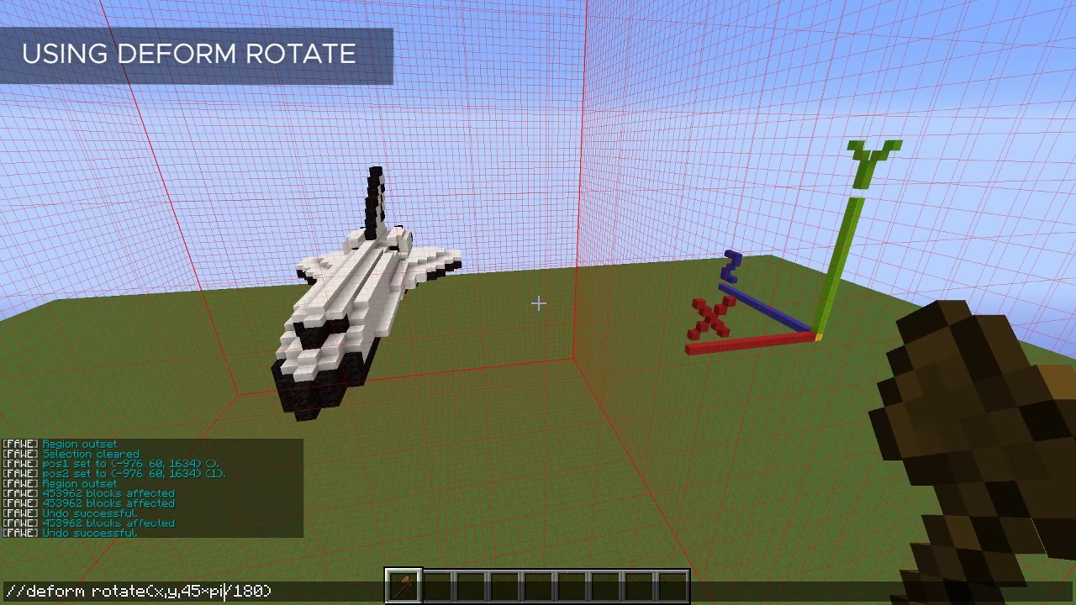
{"action": "type", "text": "-"}
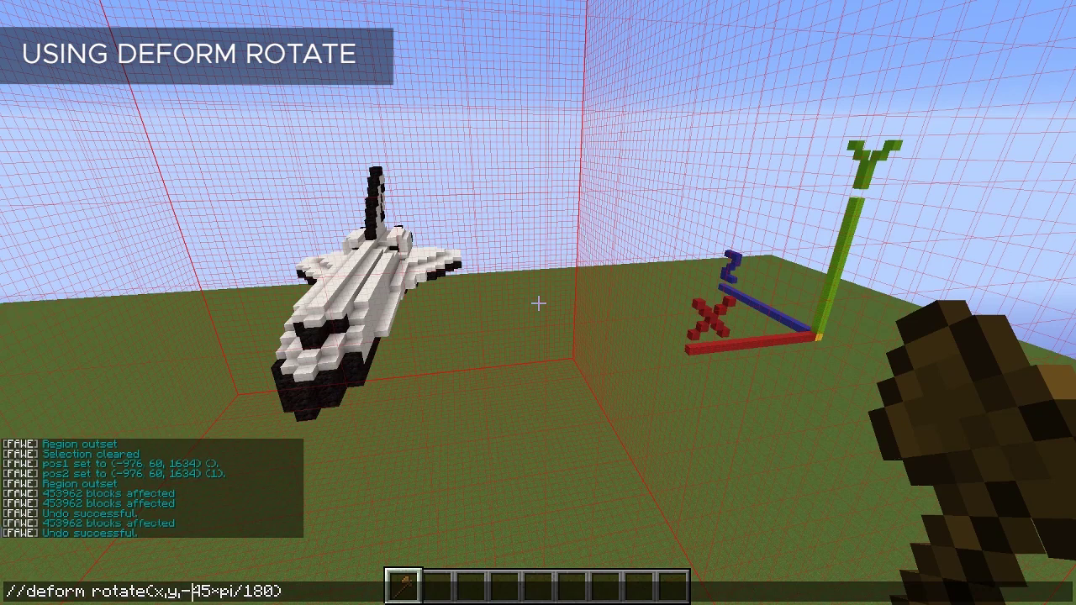
{"action": "key", "text": "BackSpace"}
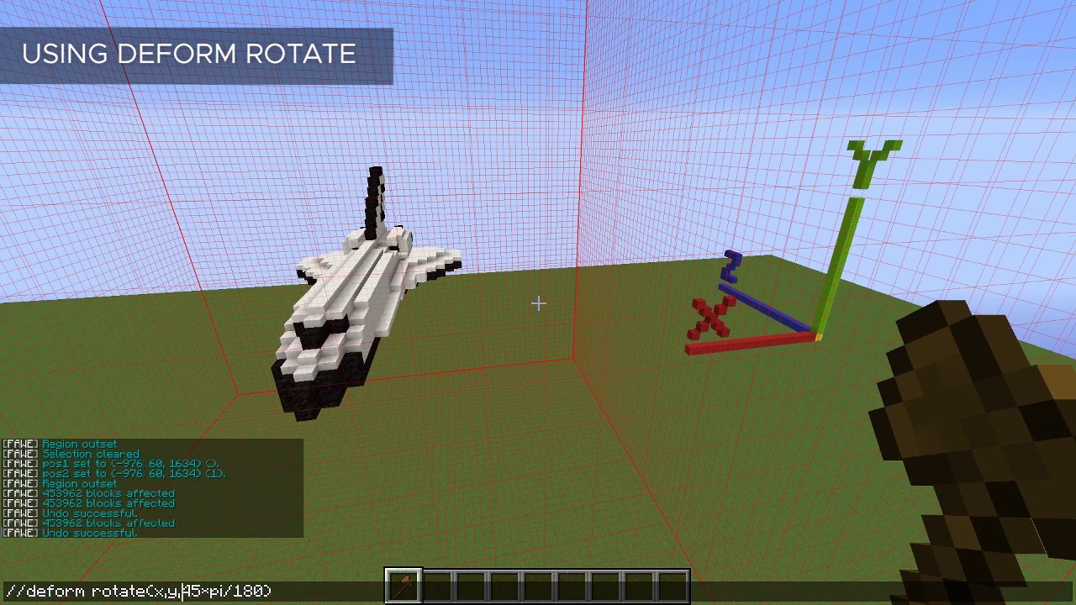
- Replace the axis pair in the deform rotate command with y,z, keeping the 45*pi/180 angle
{"action": "key", "text": "BackSpace"}
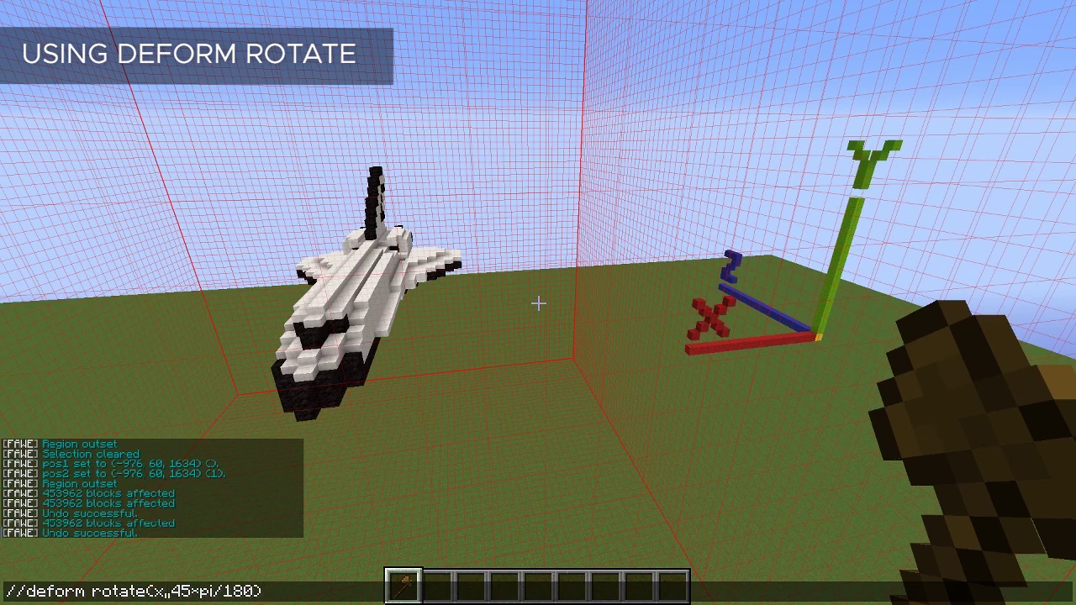
{"action": "key", "text": "BackSpace"}
{"action": "key", "text": "BackSpace"}
{"action": "key", "text": "BackSpace"}
{"action": "type", "text": "y,z,"}
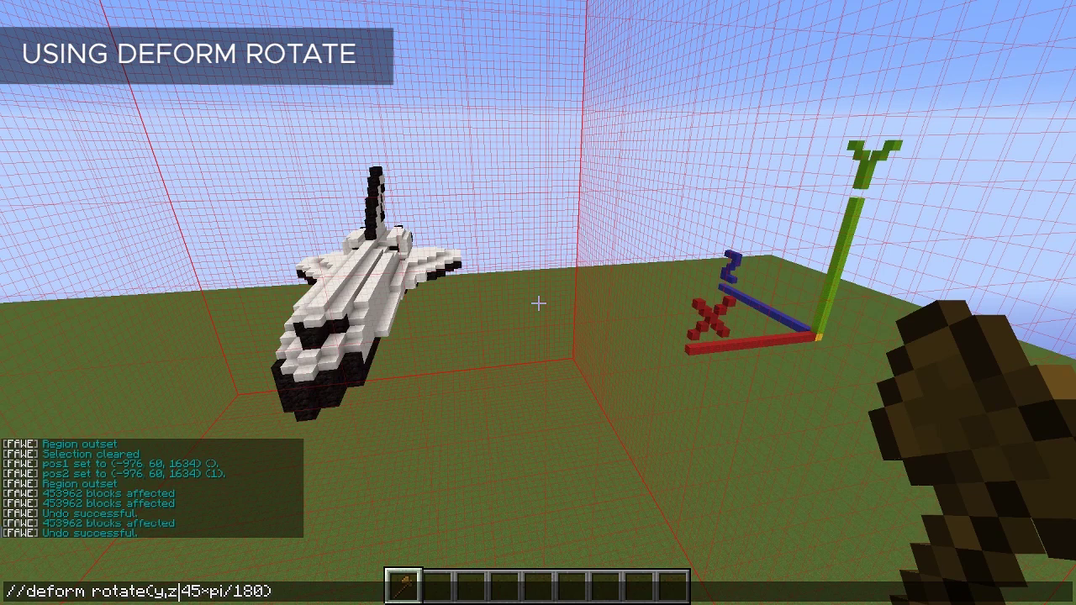
- Swap the axis order in the deform rotate command to z,y and leave it without rotating the shuttle
{"action": "key", "text": "BackSpace"}
{"action": "key", "text": "BackSpace"}
{"action": "key", "text": "BackSpace"}
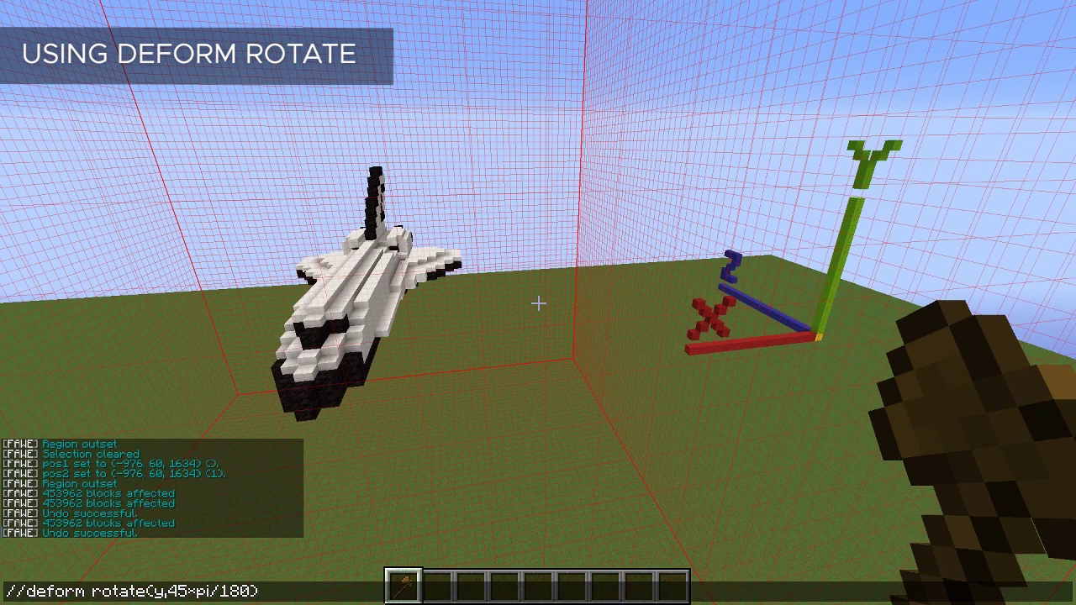
{"action": "type", "text": "z,y"}
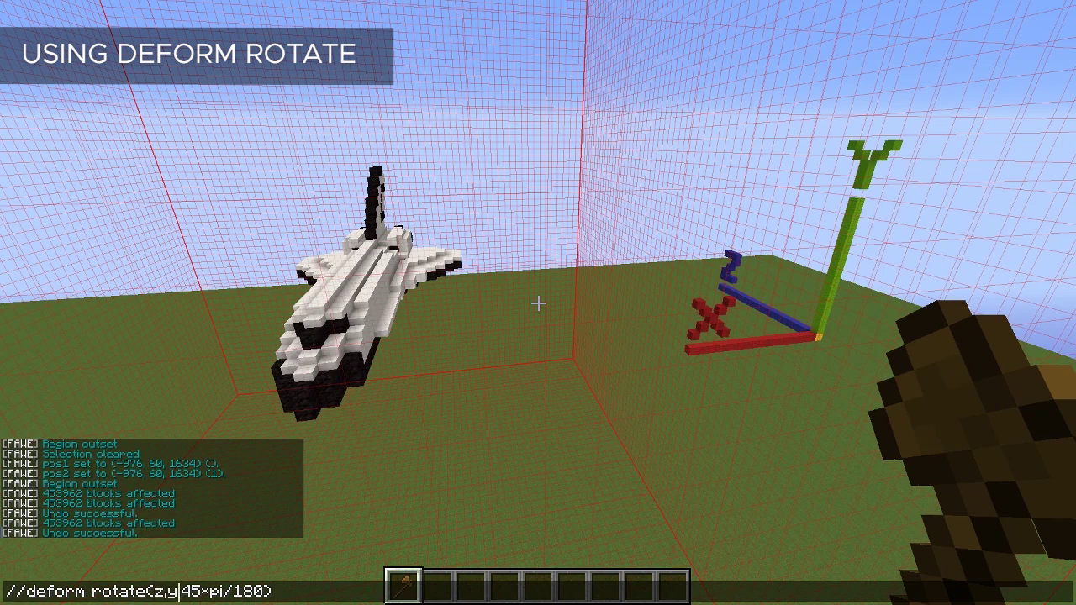
{"action": "key", "text": "Return"}
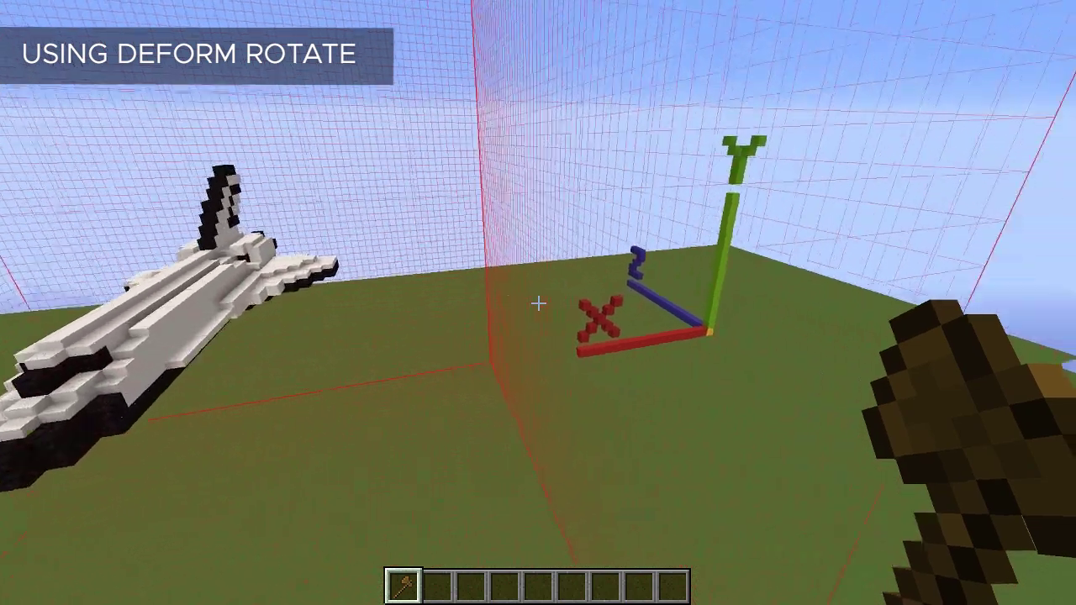
- Recall //deform rotate(x,y,45*pi/180) beside the axis model and leave it without rotating the shuttle
{"action": "scroll", "coordinate": [538, 303], "scroll_direction": "down", "scroll_amount": 3}
{"action": "key", "text": "w"}
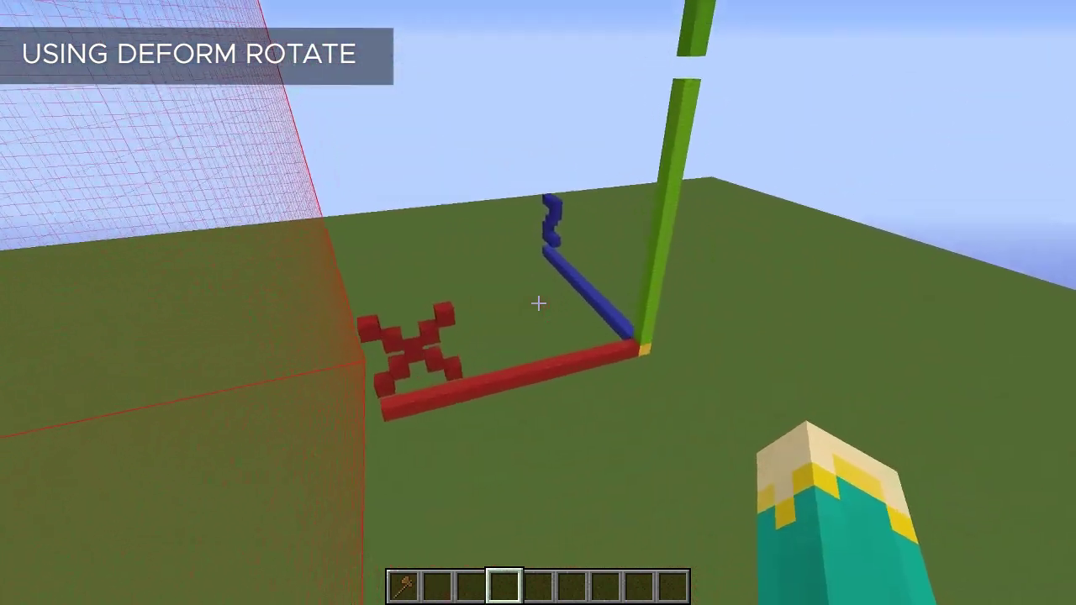
{"action": "type", "text": "/u"}
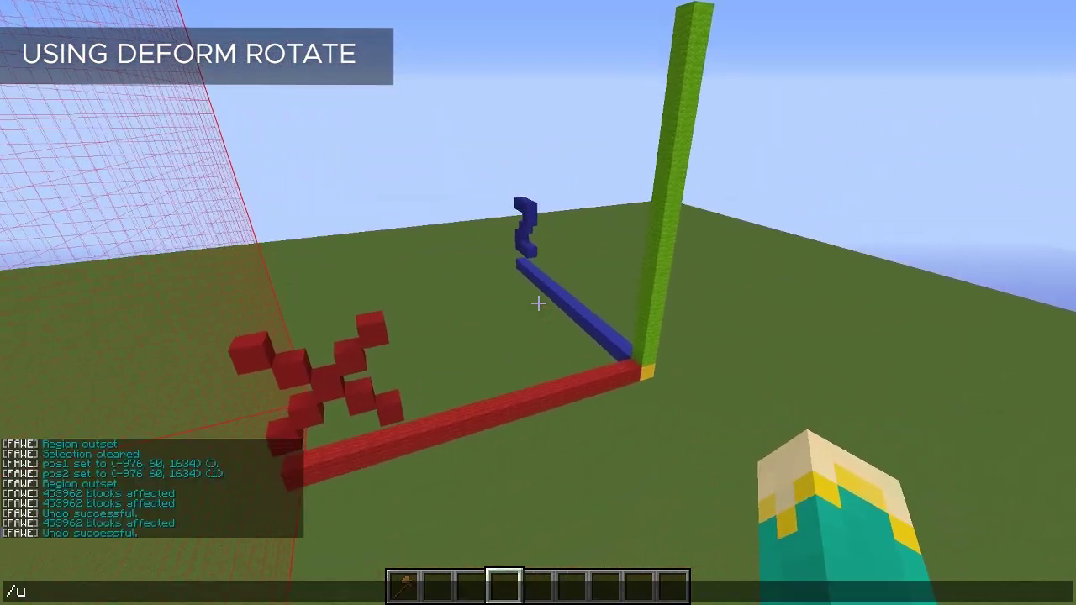
{"action": "key", "text": "Up"}
{"action": "key", "text": "Up"}
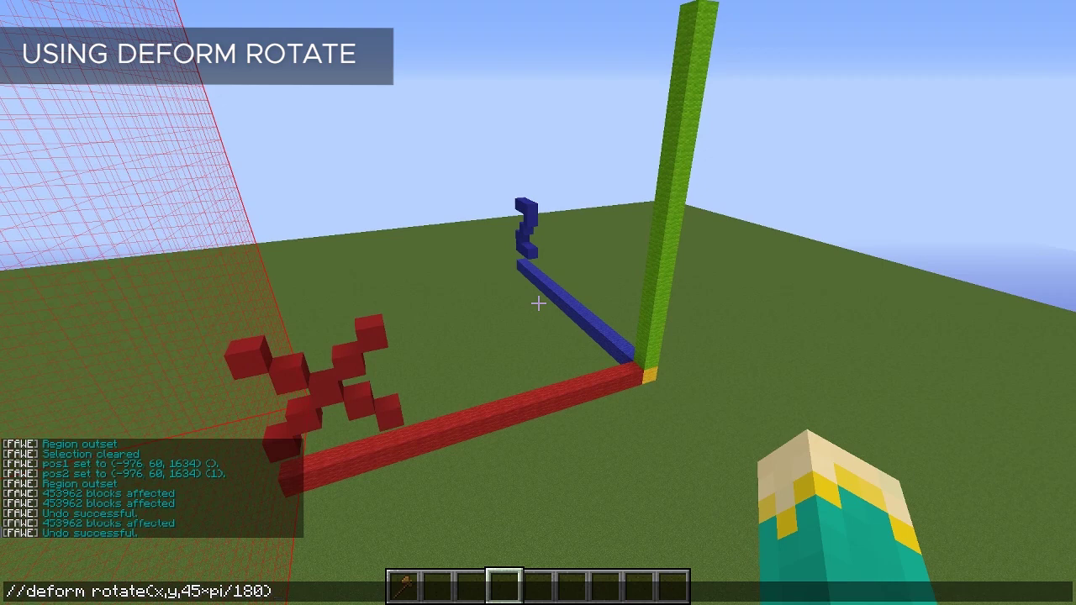
{"action": "key", "text": "Return"}
- Build an arrow of red blocks above the X axis beam, curving up towards the green Y axis
{"action": "key", "text": "w"}
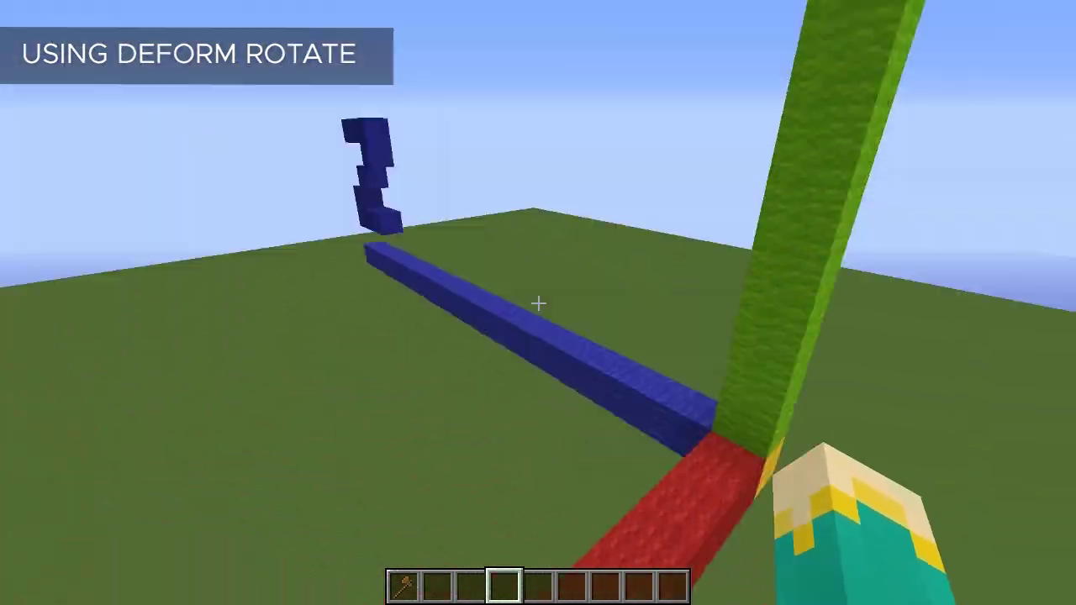
{"action": "key", "text": "s"}
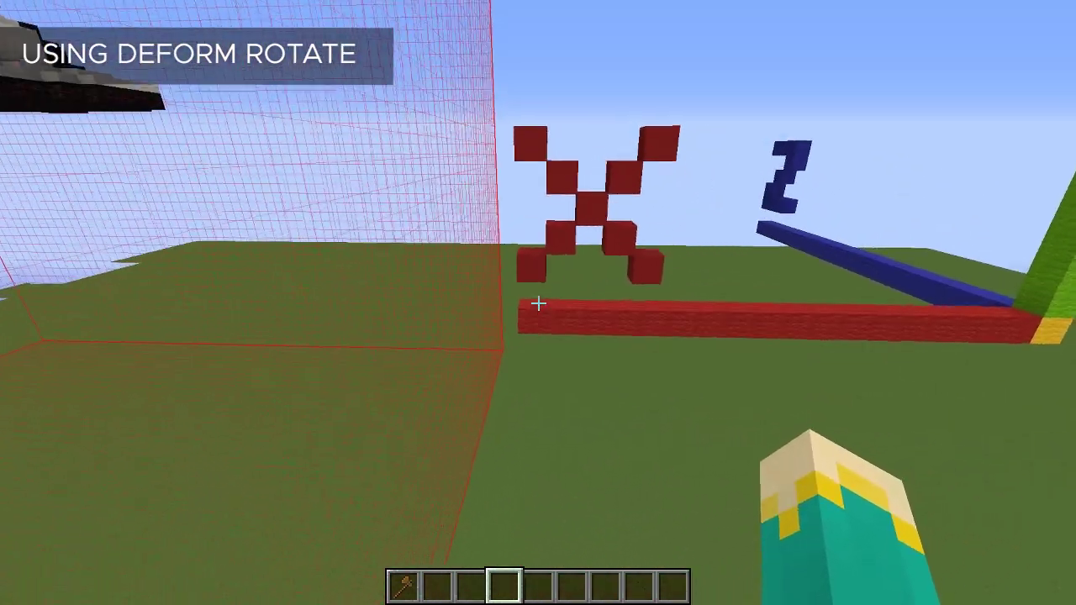
{"action": "key", "text": "shift"}
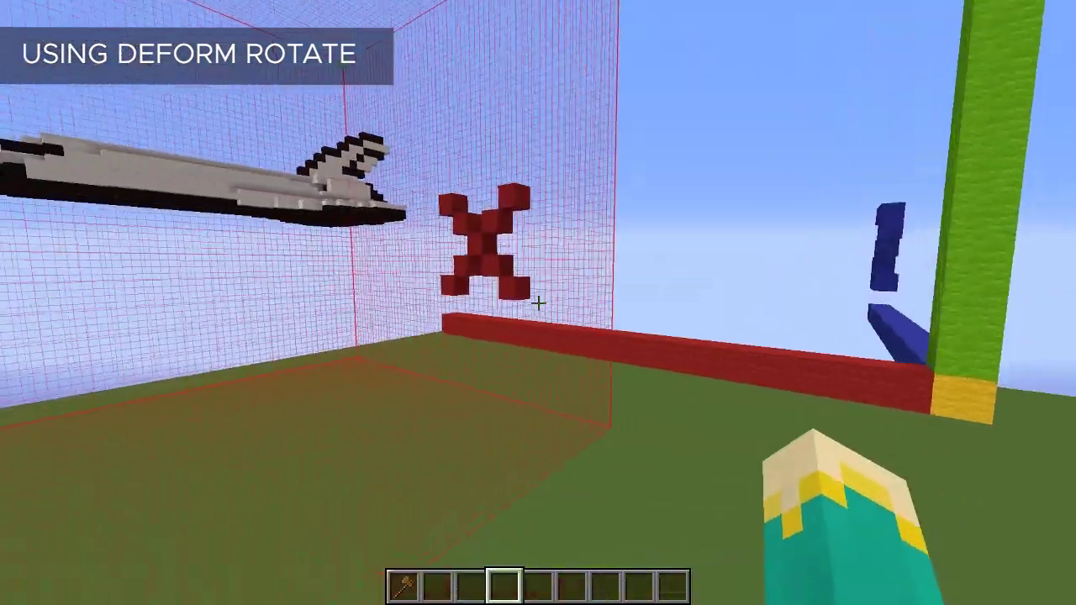
{"action": "key", "text": "w"}
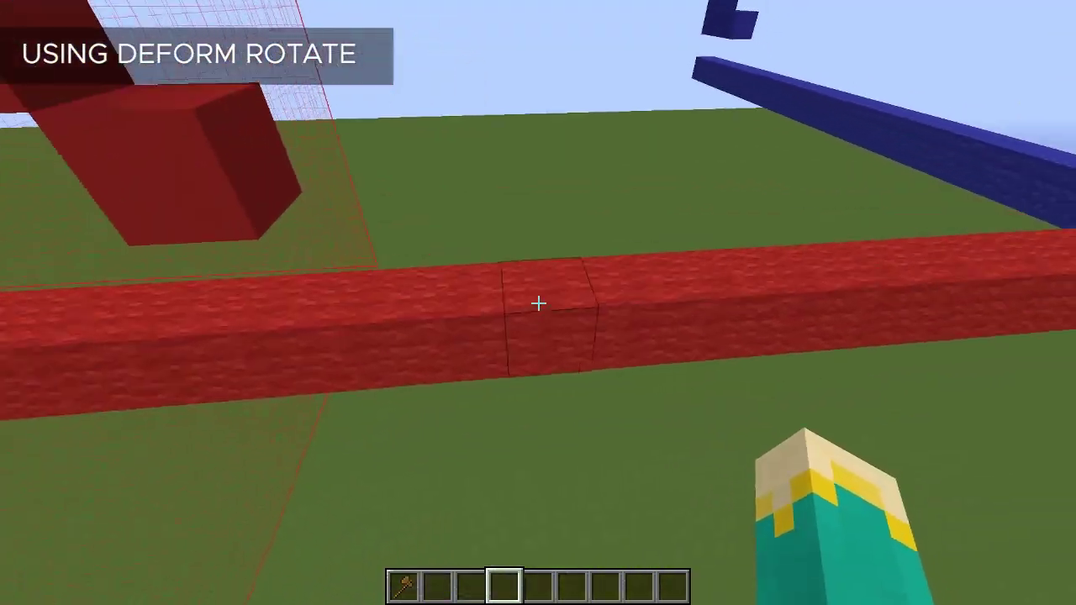
{"action": "middle_click", "coordinate": [539, 304]}
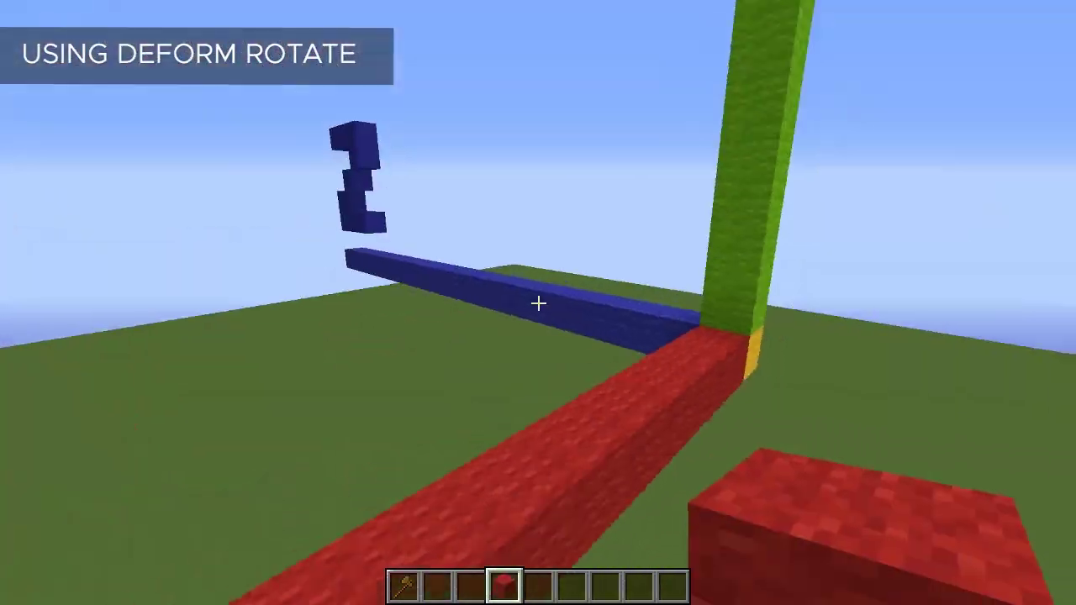
{"action": "right_click", "coordinate": [539, 304]}
{"action": "right_click", "coordinate": [539, 304]}
{"action": "left_click", "coordinate": [538, 304]}
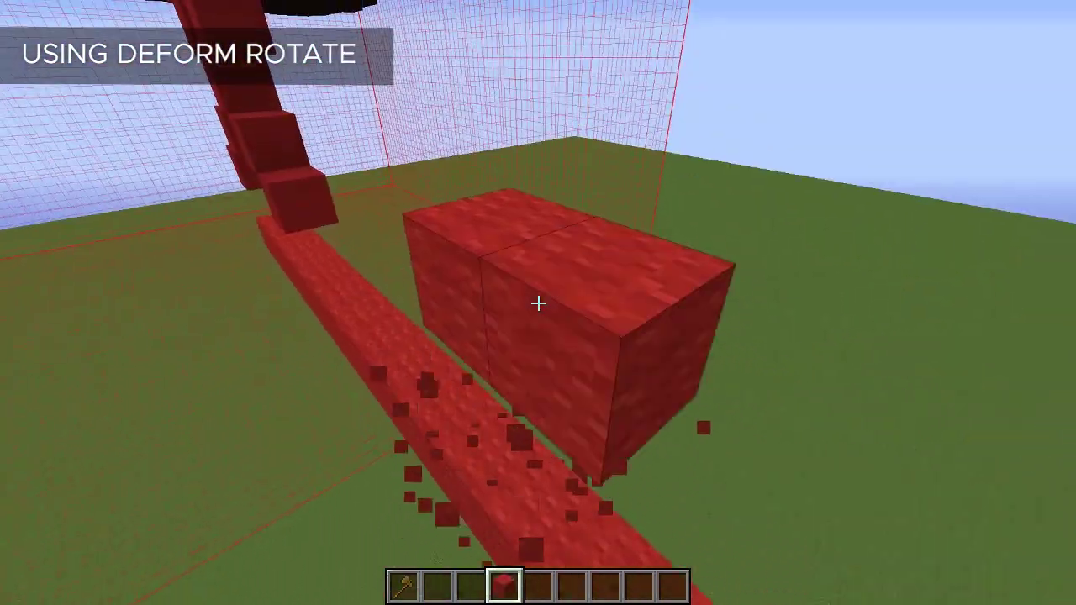
{"action": "right_click", "coordinate": [538, 303]}
{"action": "right_click", "coordinate": [539, 303]}
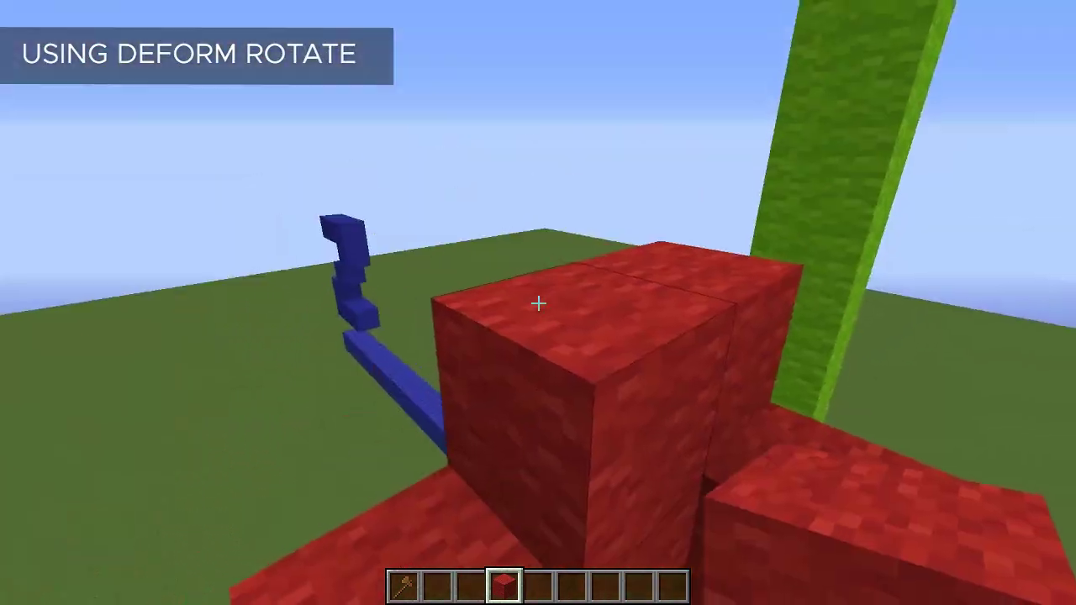
{"action": "left_click", "coordinate": [538, 304]}
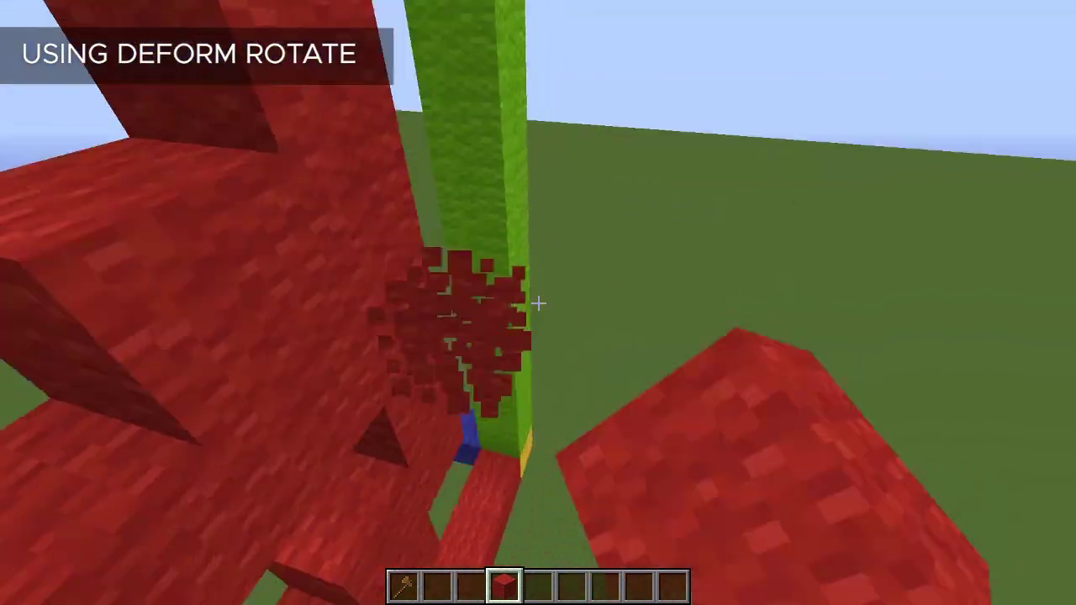
{"action": "right_click", "coordinate": [538, 303]}
{"action": "right_click", "coordinate": [539, 304]}
{"action": "right_click", "coordinate": [538, 304]}
{"action": "key", "text": "s"}
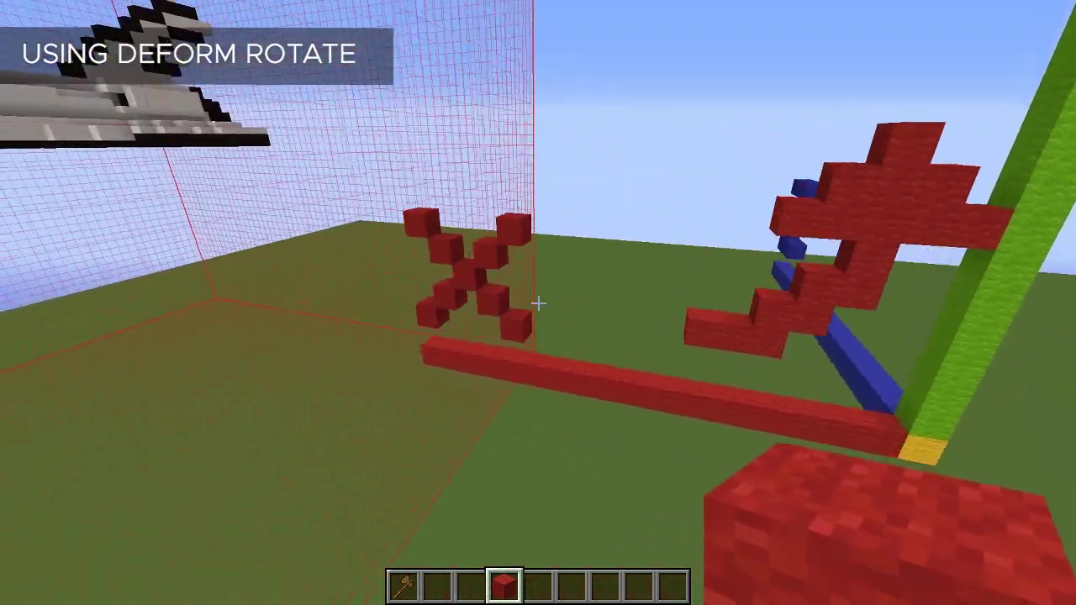
- Recall the deform rotate command and swap its axis pair to y,x, keeping the 45*pi/180 angle
{"action": "key", "text": "slash"}
{"action": "key", "text": "Up"}
{"action": "key", "text": "Up"}
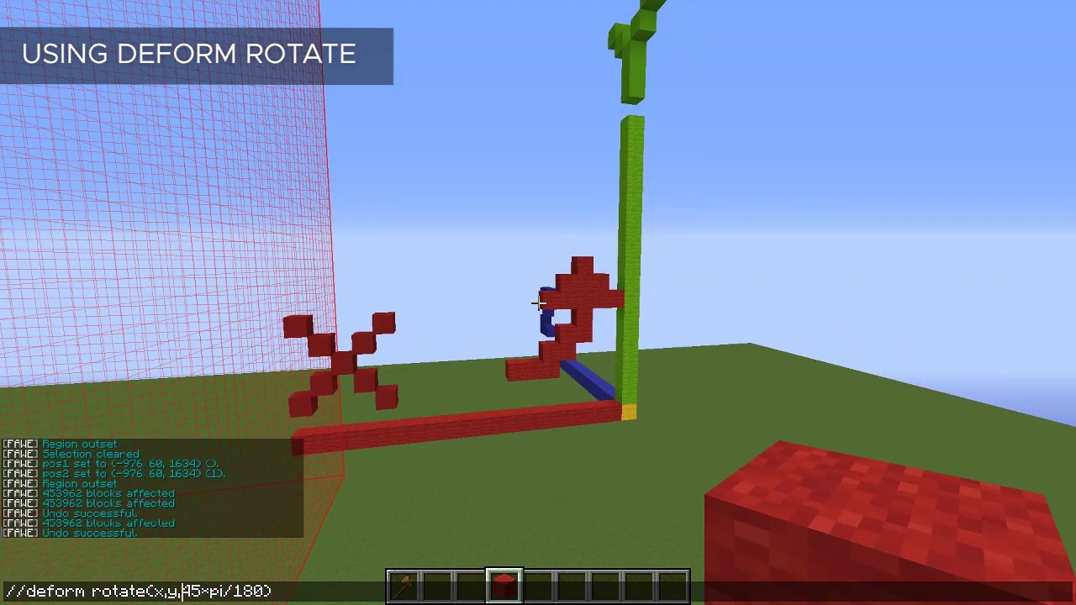
{"action": "key", "text": "BackSpace"}
{"action": "key", "text": "BackSpace"}
{"action": "key", "text": "BackSpace"}
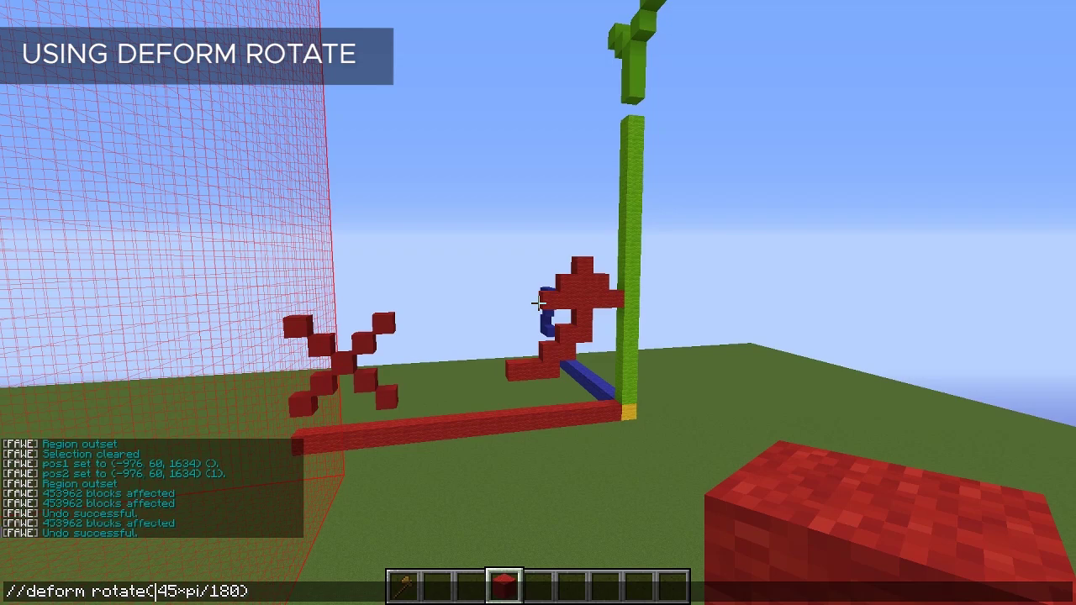
{"action": "type", "text": "y,x,"}
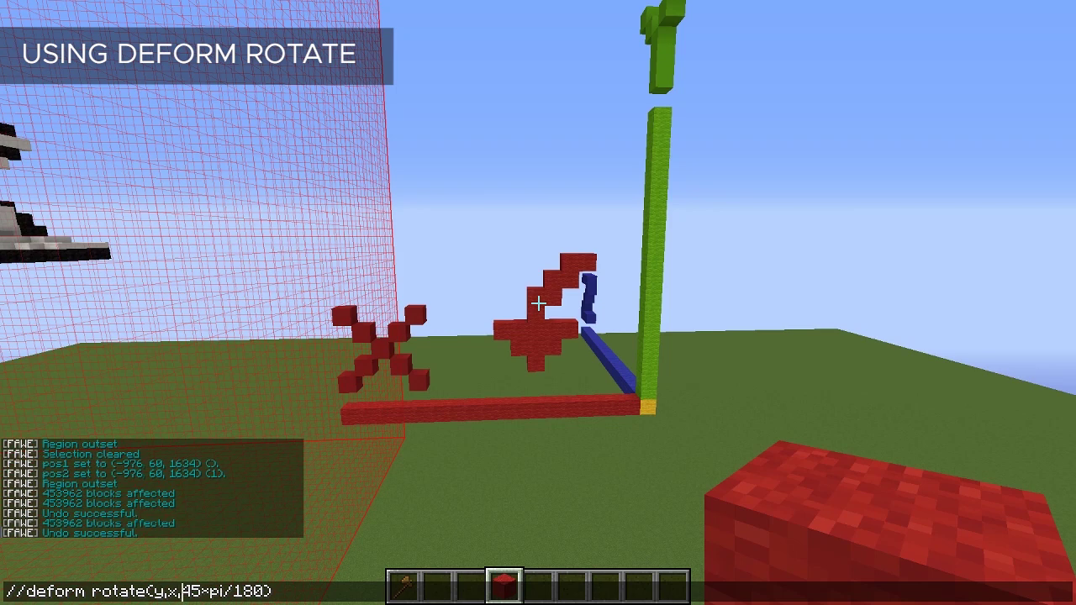
- Put a minus sign before the 45 in the y,x command, remove it again and leave the command unrun
{"action": "type", "text": "-"}
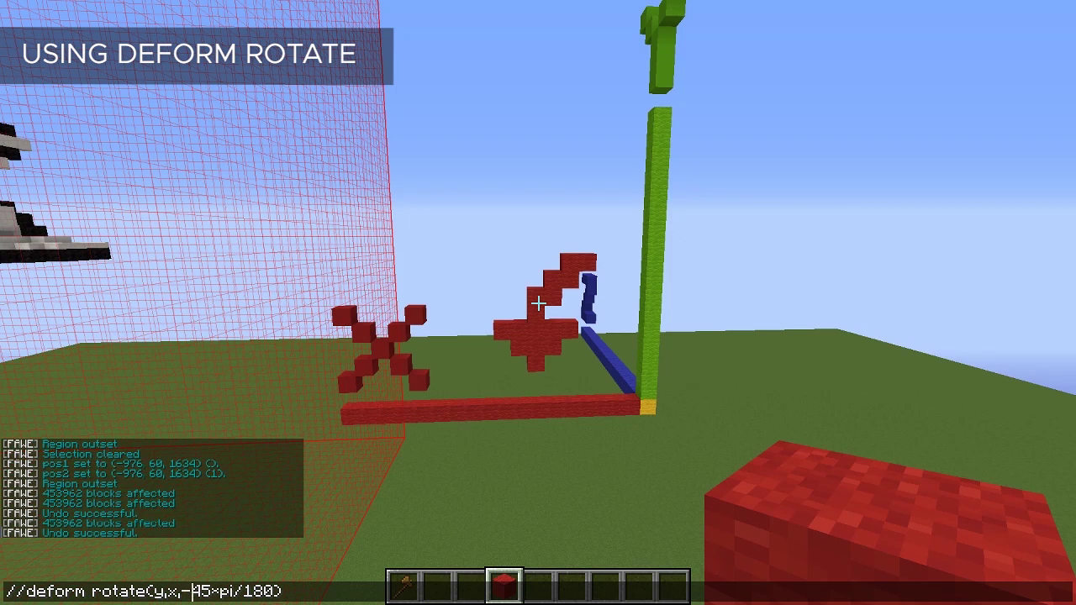
{"action": "key", "text": "BackSpace"}
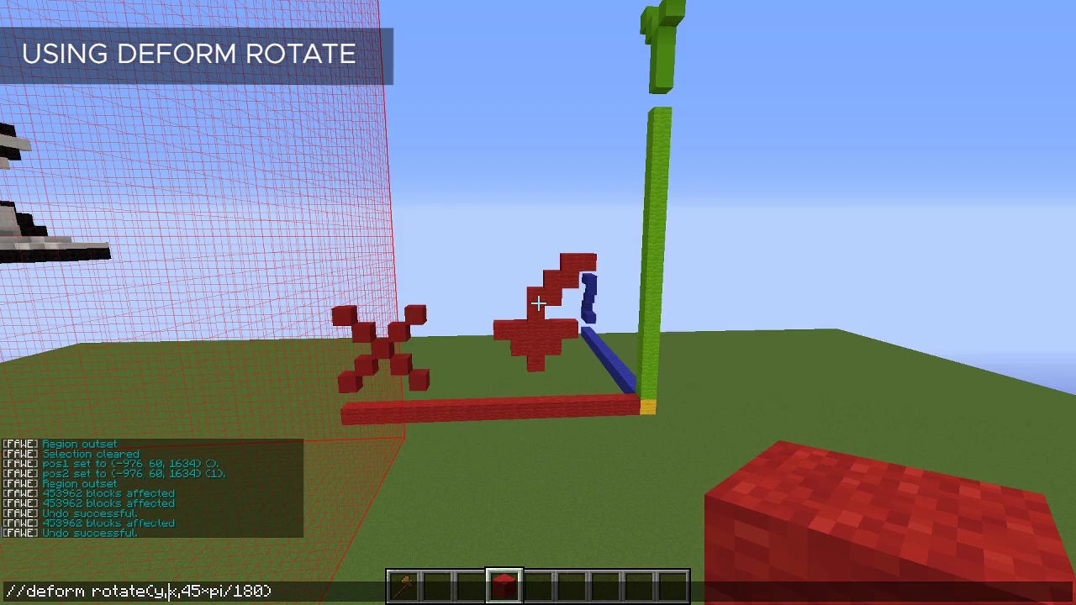
{"action": "key", "text": "Escape"}
- Break all the red arrow blocks between the X and Y axes and return to the shuttle
{"action": "key", "text": "w"}
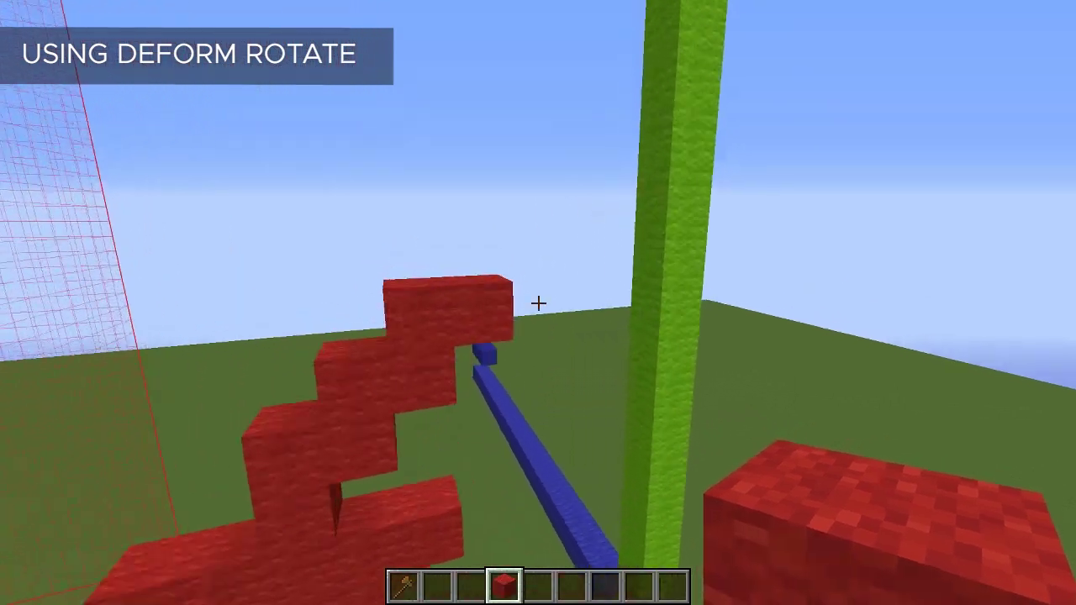
{"action": "left_click", "coordinate": [538, 303]}
{"action": "left_click", "coordinate": [538, 302]}
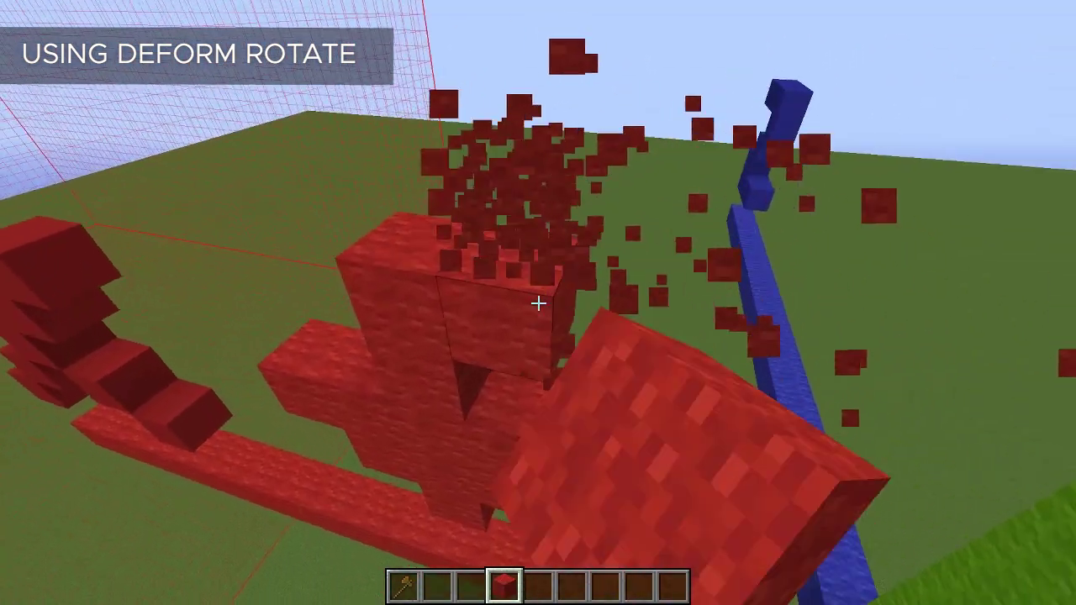
{"action": "left_click", "coordinate": [538, 303]}
{"action": "left_click", "coordinate": [539, 303]}
{"action": "left_click", "coordinate": [538, 303]}
{"action": "left_click", "coordinate": [539, 303]}
{"action": "left_click", "coordinate": [538, 303]}
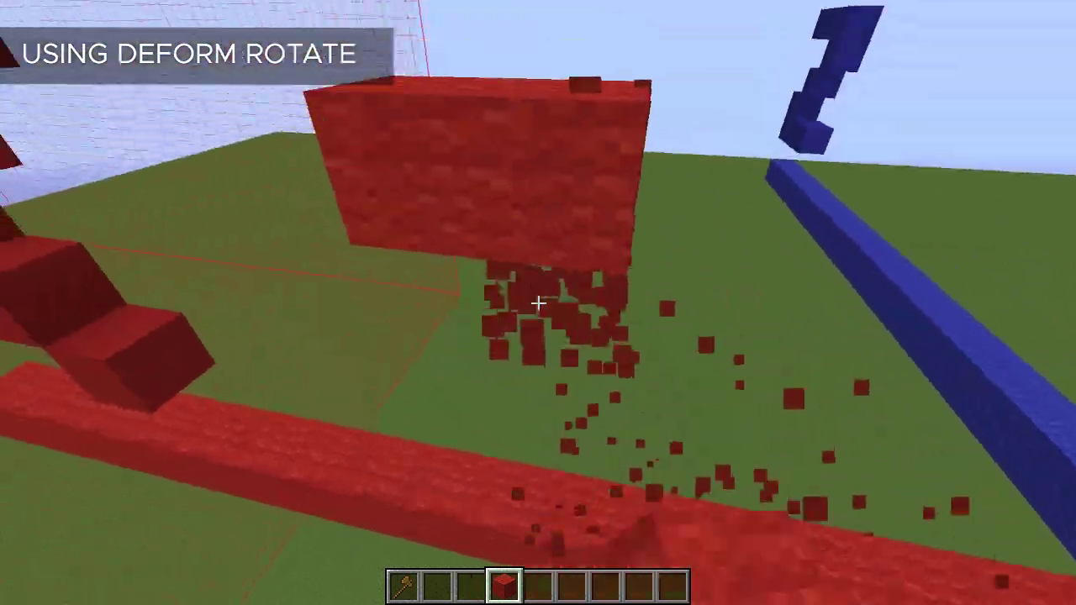
{"action": "left_click", "coordinate": [538, 303]}
{"action": "left_click", "coordinate": [538, 303]}
{"action": "key", "text": "space"}
{"action": "key", "text": "a"}
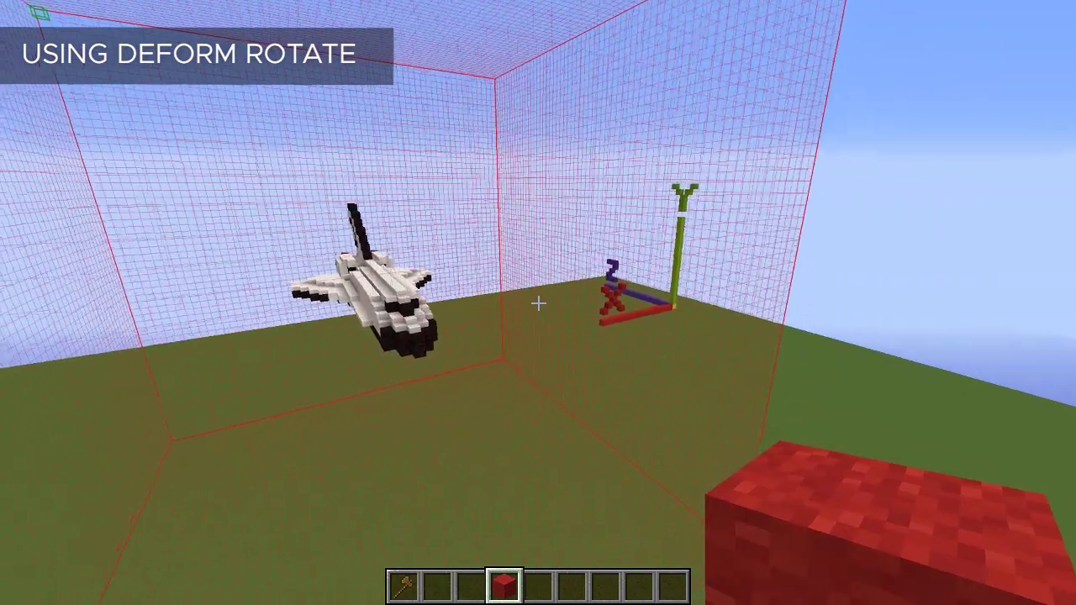
- Rotate the shuttle by running //deform rotate(z,y,90*pi/180)
{"action": "key", "text": "slash"}
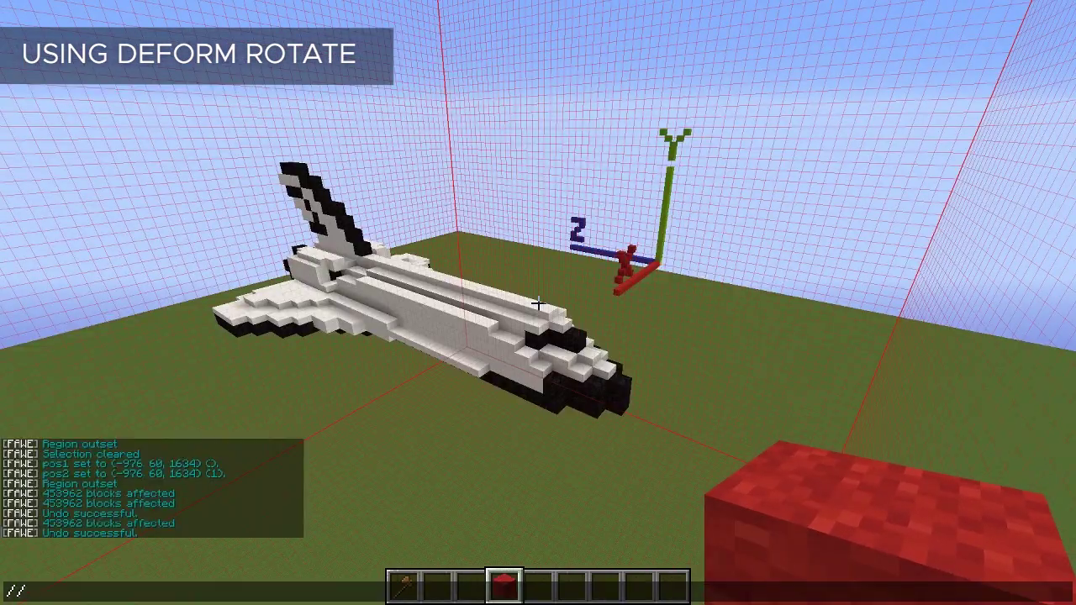
{"action": "type", "text": "u"}
{"action": "key", "text": "Up"}
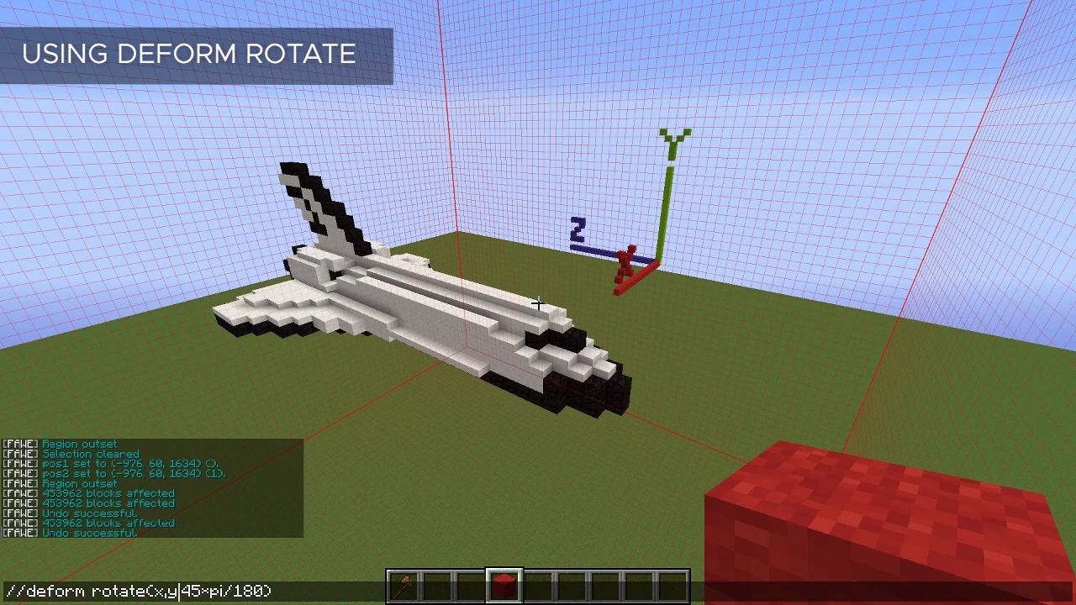
{"action": "key", "text": "BackSpace"}
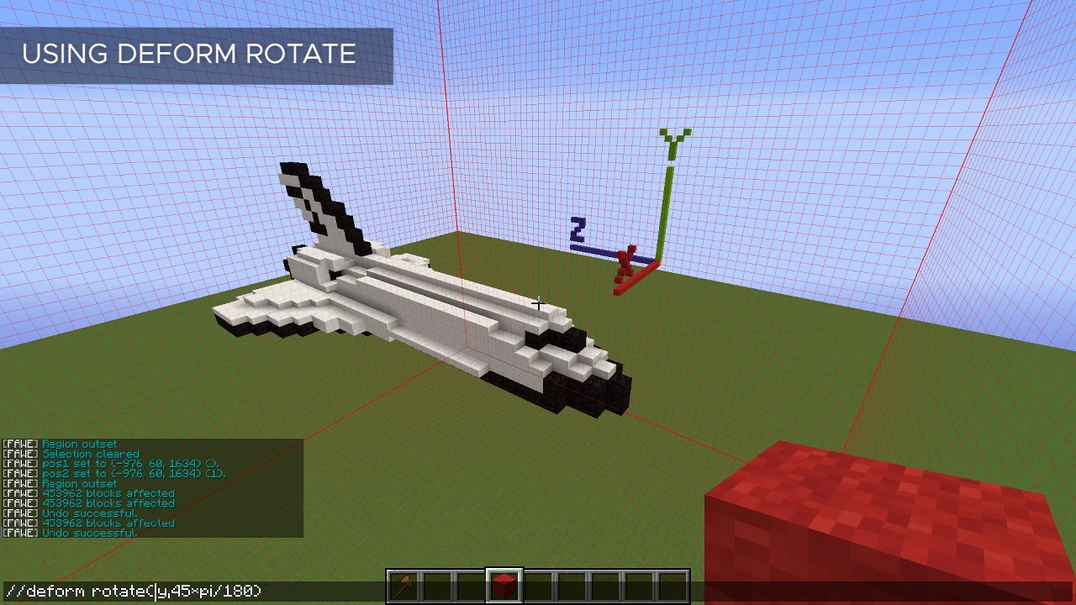
{"action": "type", "text": "z,"}
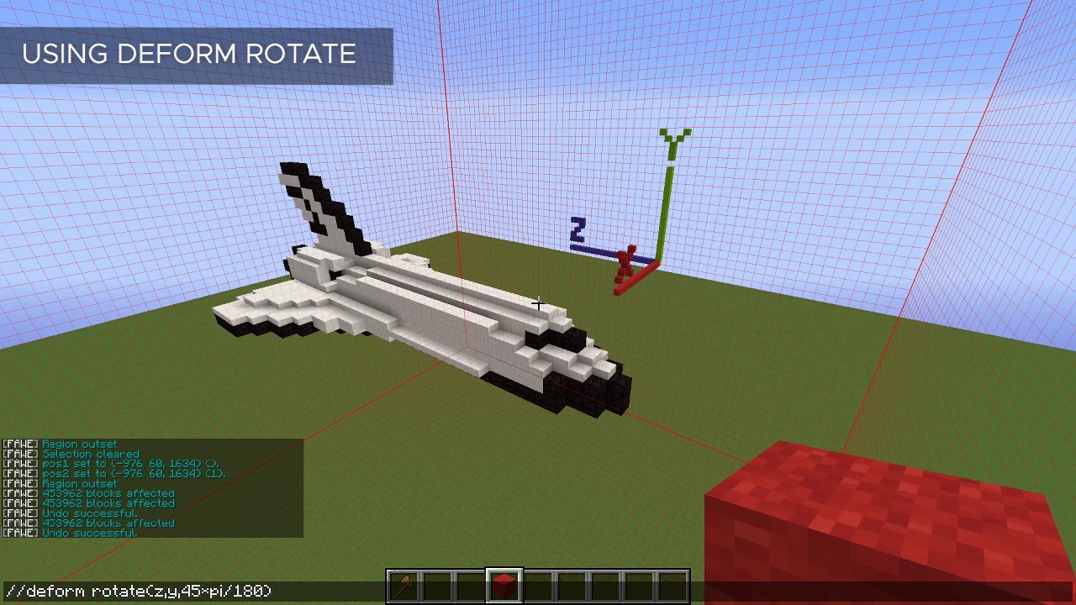
{"action": "key", "text": "Delete"}
{"action": "key", "text": "Delete"}
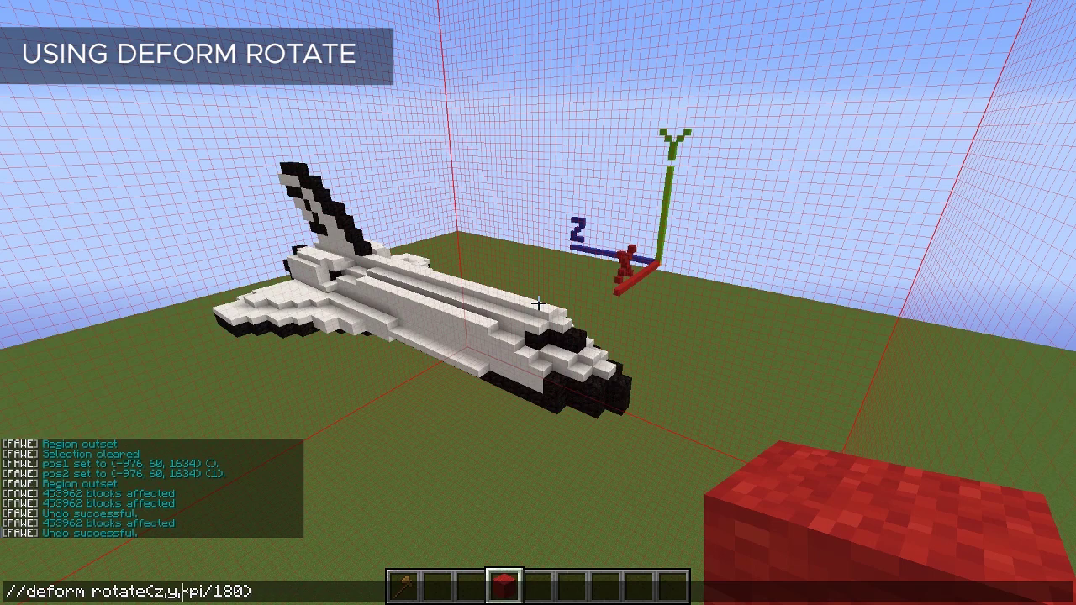
{"action": "type", "text": "90"}
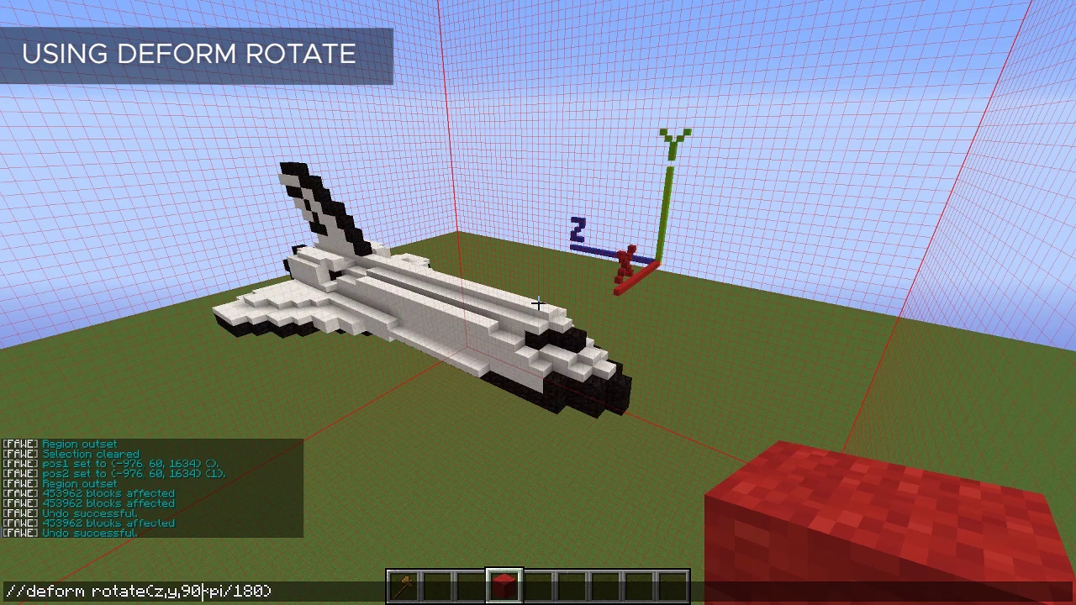
{"action": "key", "text": "Return"}
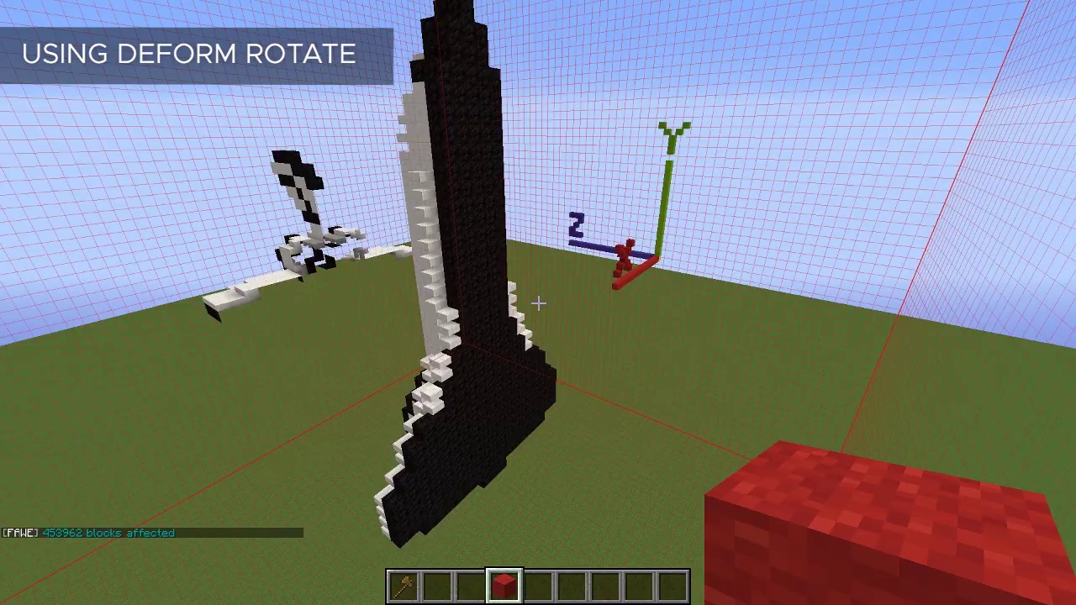
- Examine the rotated shuttle against the axis model from several sides and undo the z,y rotation
{"action": "key", "text": "w"}
{"action": "key", "text": "a"}
{"action": "key", "text": "s"}
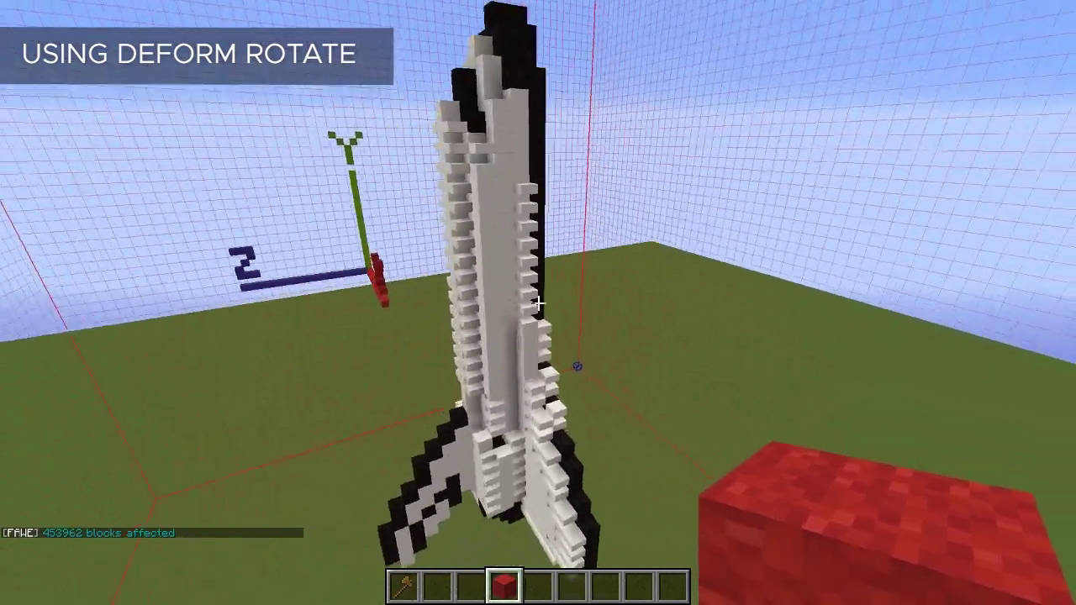
{"action": "key", "text": "w"}
{"action": "key", "text": "d"}
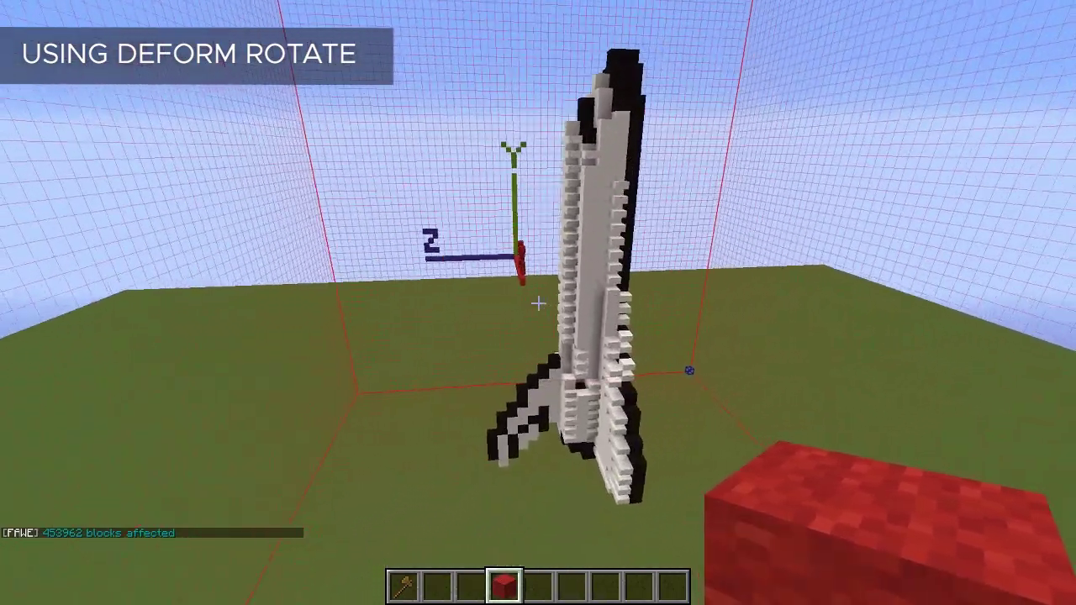
{"action": "key", "text": "s"}
{"action": "key", "text": "slash"}
{"action": "key", "text": "Up"}
{"action": "key", "text": "Up"}
{"action": "key", "text": "Return"}
- Reverse the axis order and rotate the shuttle with //deform rotate(y,z,90*pi/180)
{"action": "key", "text": "slash"}
{"action": "key", "text": "Up"}
{"action": "key", "text": "Up"}
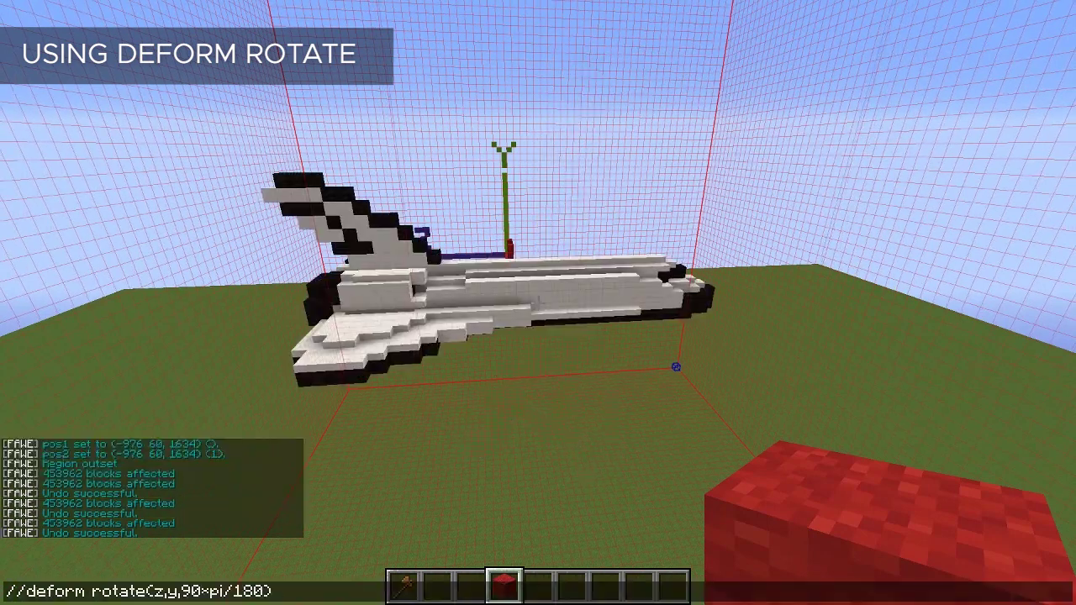
{"action": "key", "text": "BackSpace"}
{"action": "key", "text": "BackSpace"}
{"action": "key", "text": "BackSpace"}
{"action": "key", "text": "BackSpace"}
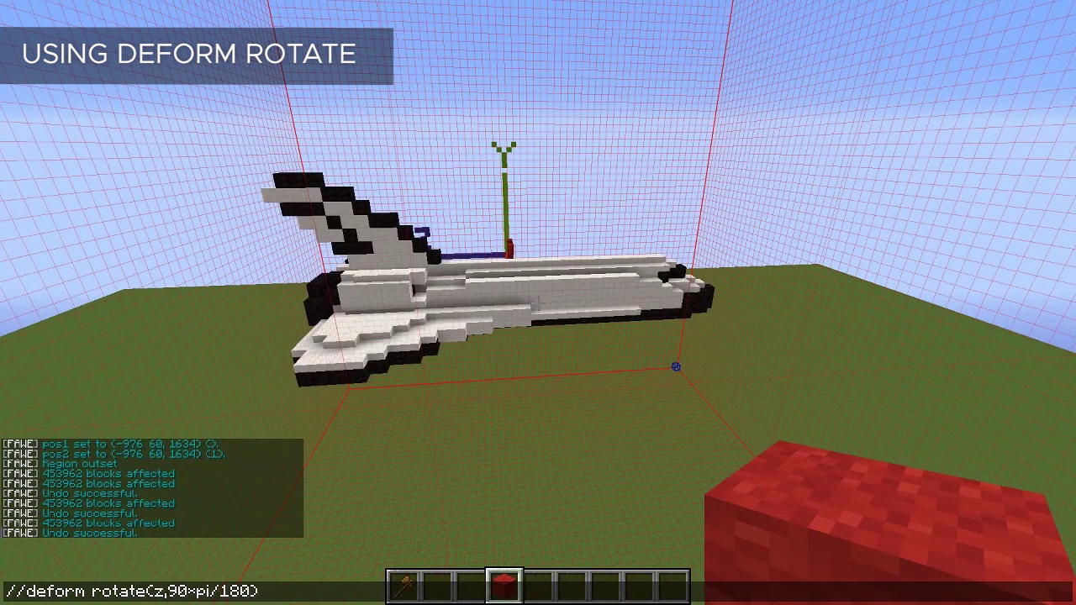
{"action": "type", "text": "y,z,"}
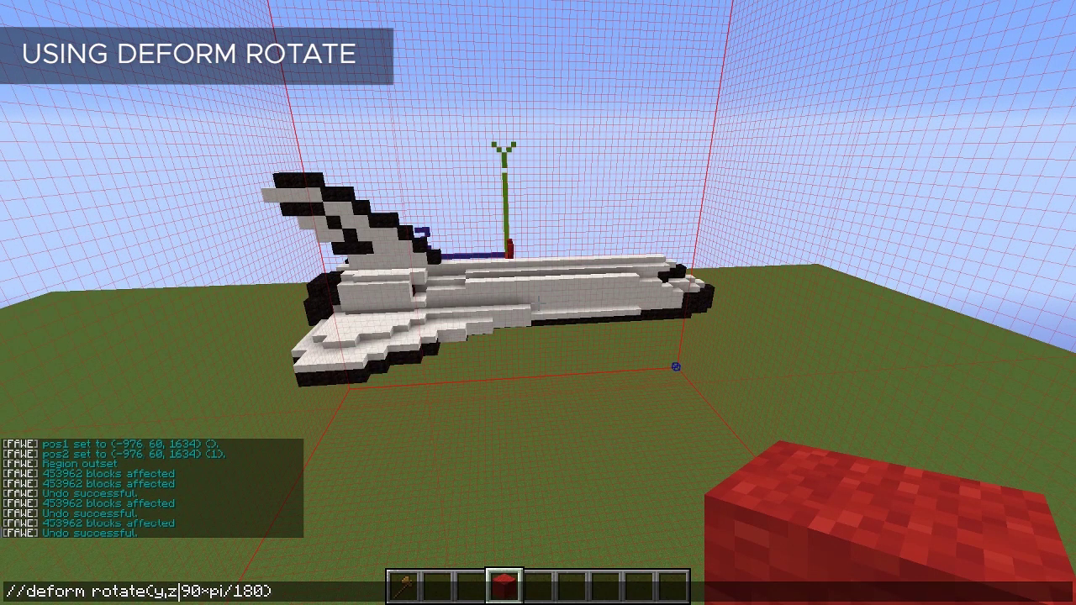
{"action": "key", "text": "Return"}
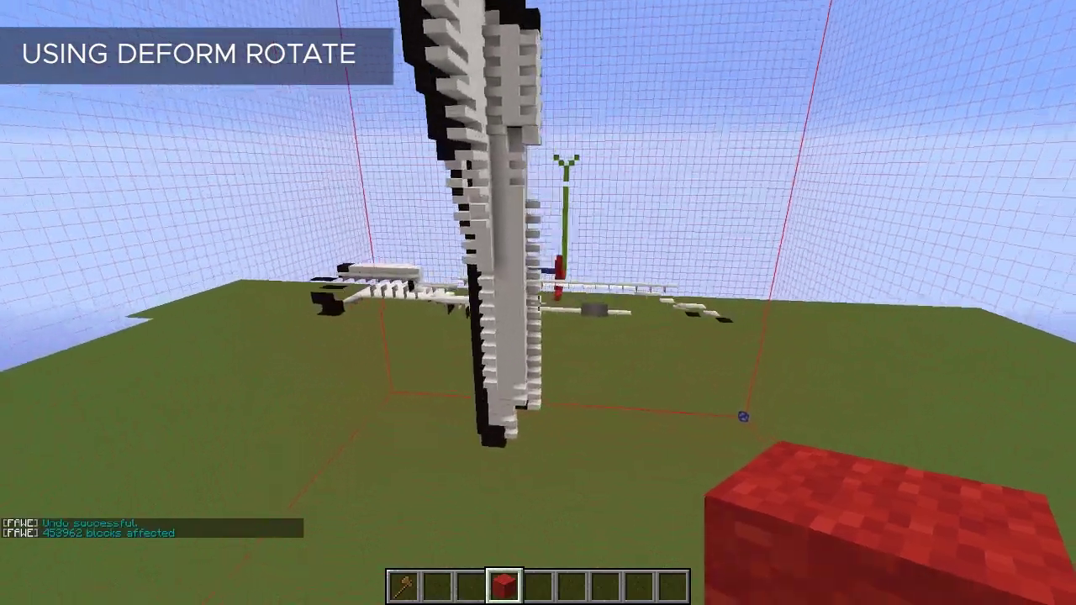
{"action": "key", "text": "d"}
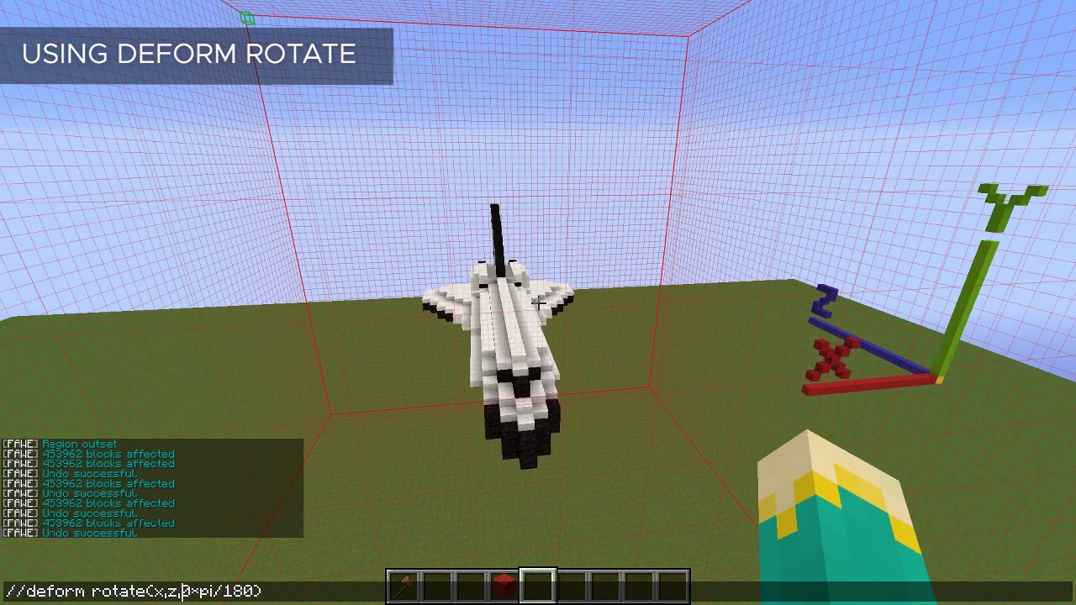
- Rotate the shuttle with //deform rotate(x,z,30*pi/180) and rotate it again by 30*pi/180 with the second axis changed
{"action": "key", "text": "Return"}
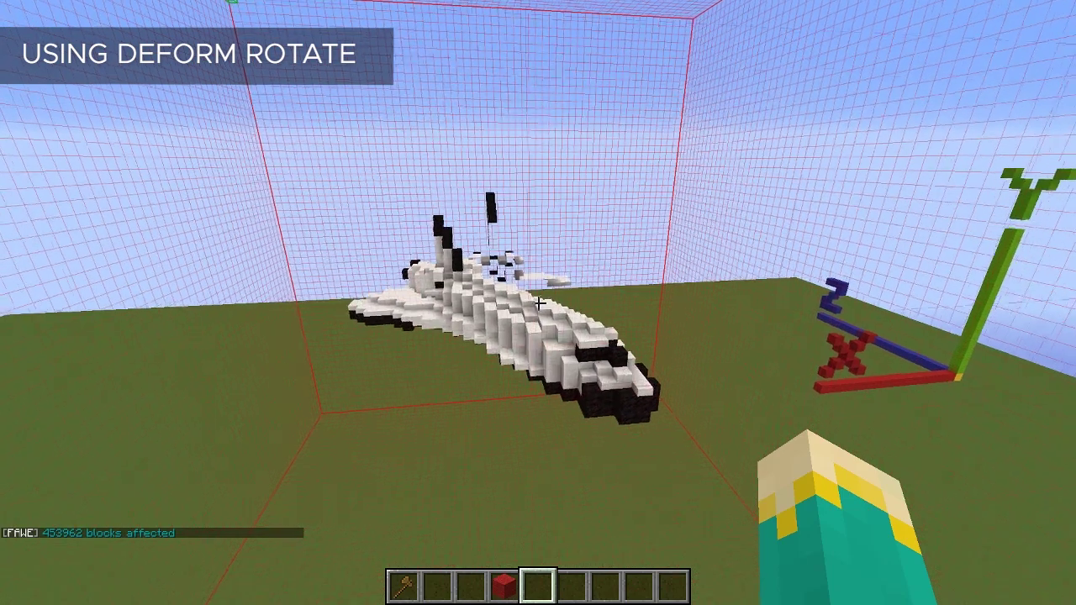
{"action": "key", "text": "t"}
{"action": "key", "text": "Up"}
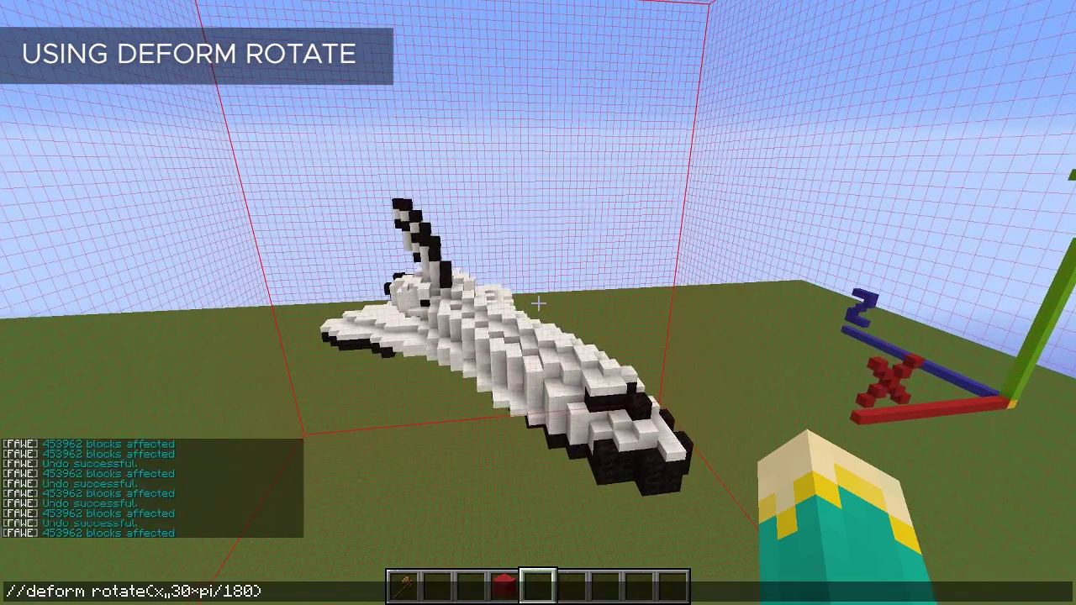
{"action": "key", "text": "Return"}
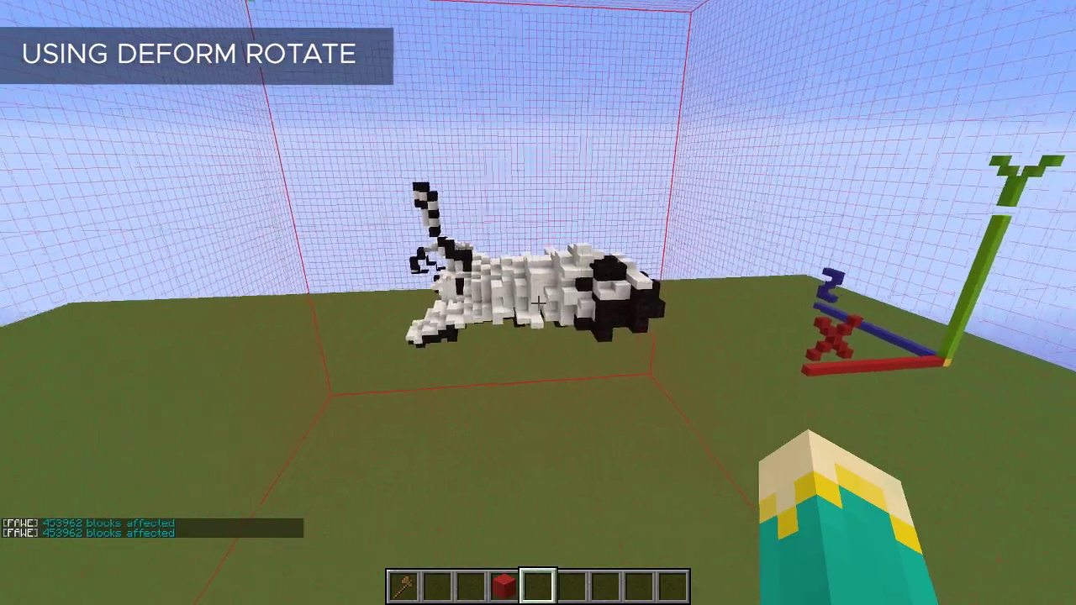
{"action": "key", "text": "w"}
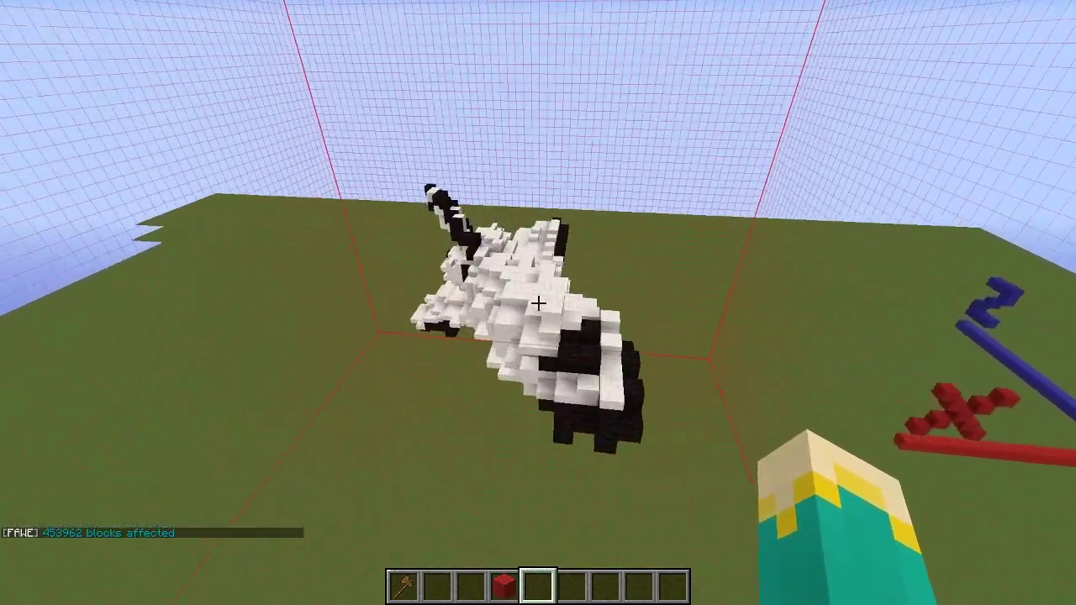
{"action": "key", "text": "a"}
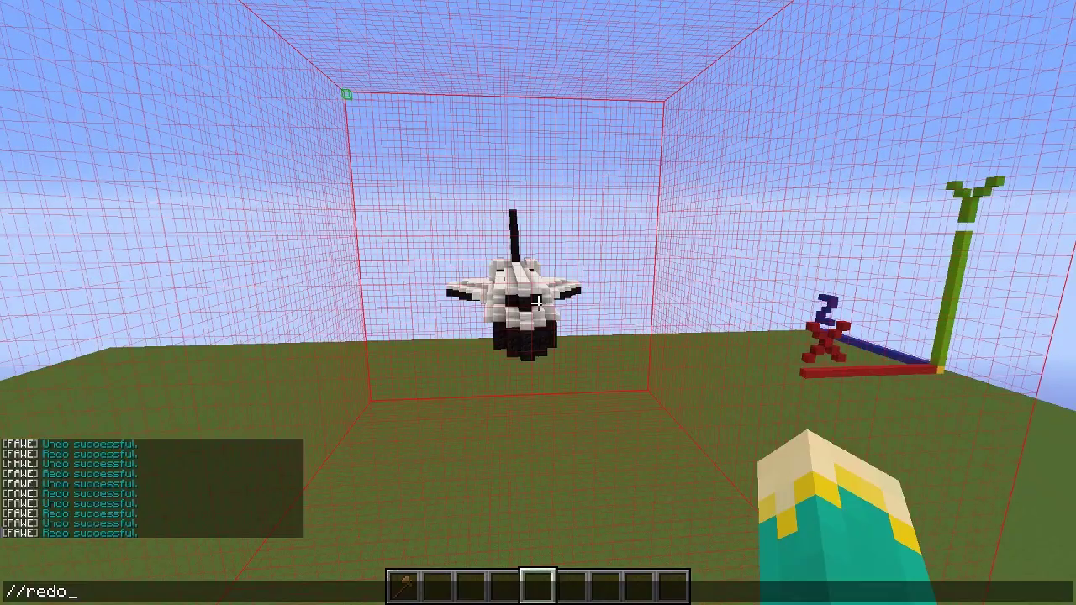
{"action": "key", "text": "Escape"}
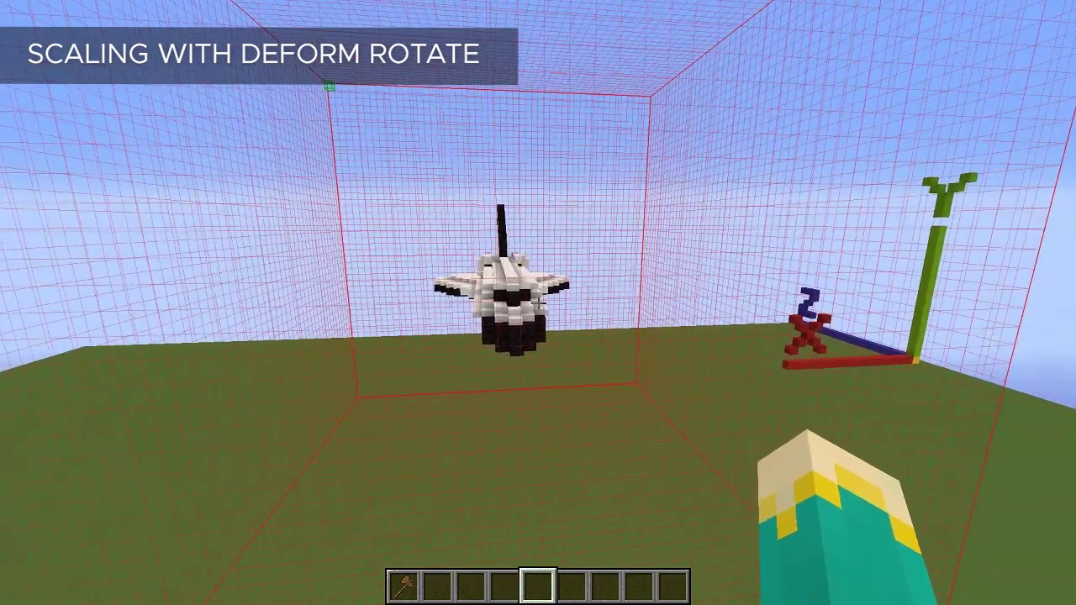
- Scale the shuttle along the x axis by running //deform rotate(x,x,30*pi/180) and look at the reshaped model
{"action": "type", "text": "//deform rotate(x,x,30*pi/180"}
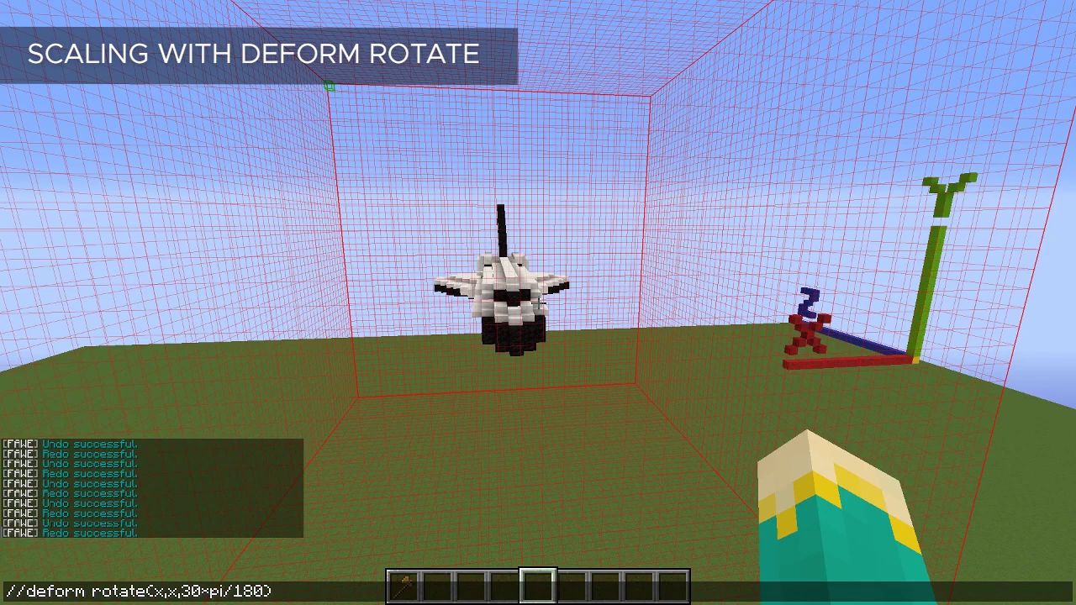
{"action": "key", "text": "Return"}
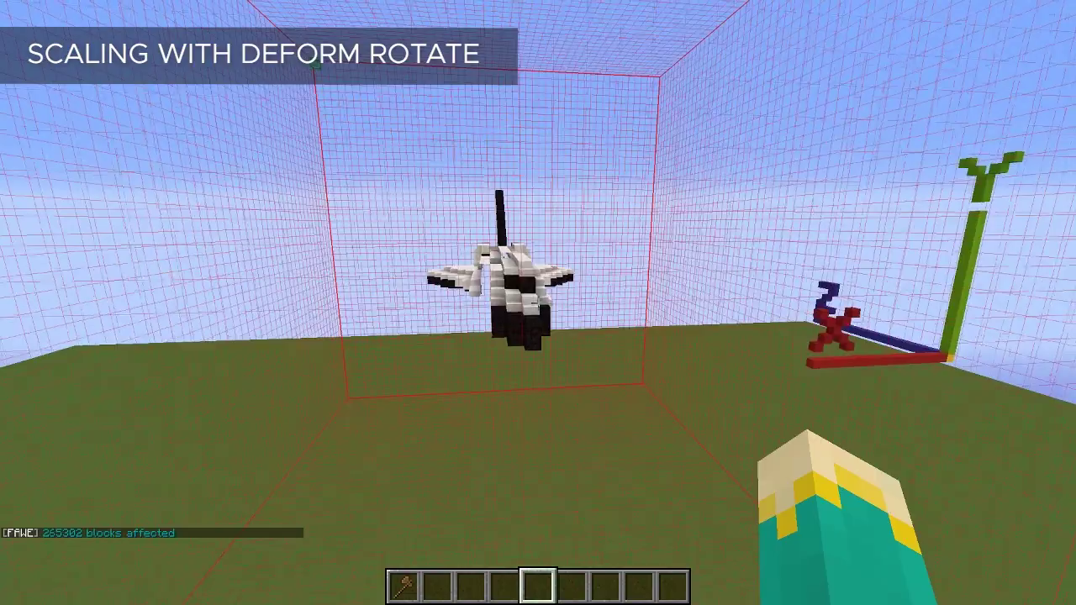
{"action": "key", "text": "w"}
{"action": "key", "text": "s"}
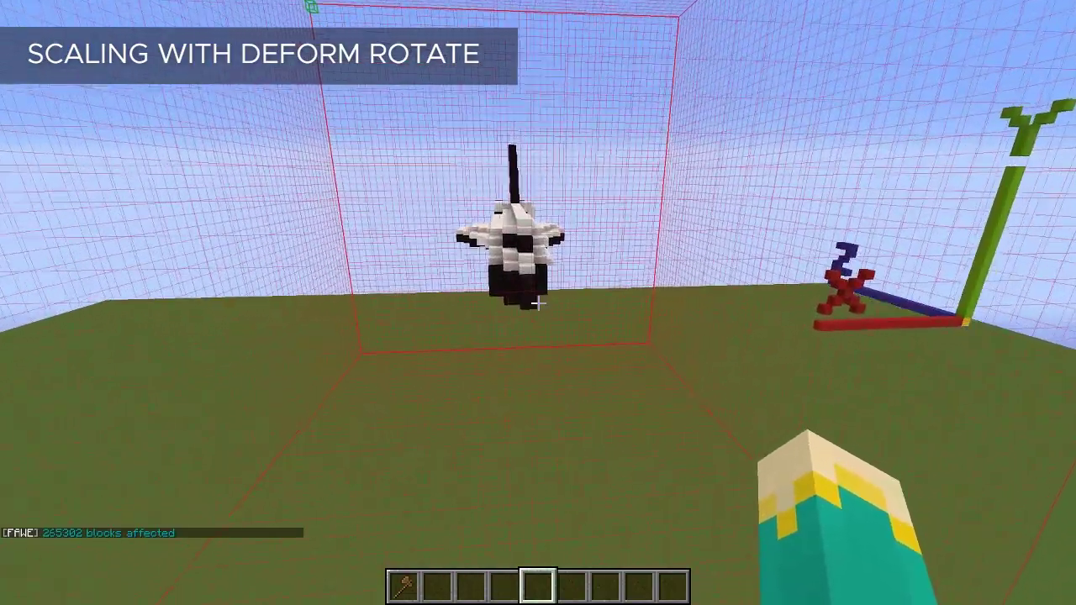
- Undo the x-axis scaling made with the positive 30-degree angle
{"action": "key", "text": "slash"}
{"action": "type", "text": "y"}
{"action": "key", "text": "BackSpace"}
{"action": "type", "text": "z"}
{"action": "key", "text": "Return"}
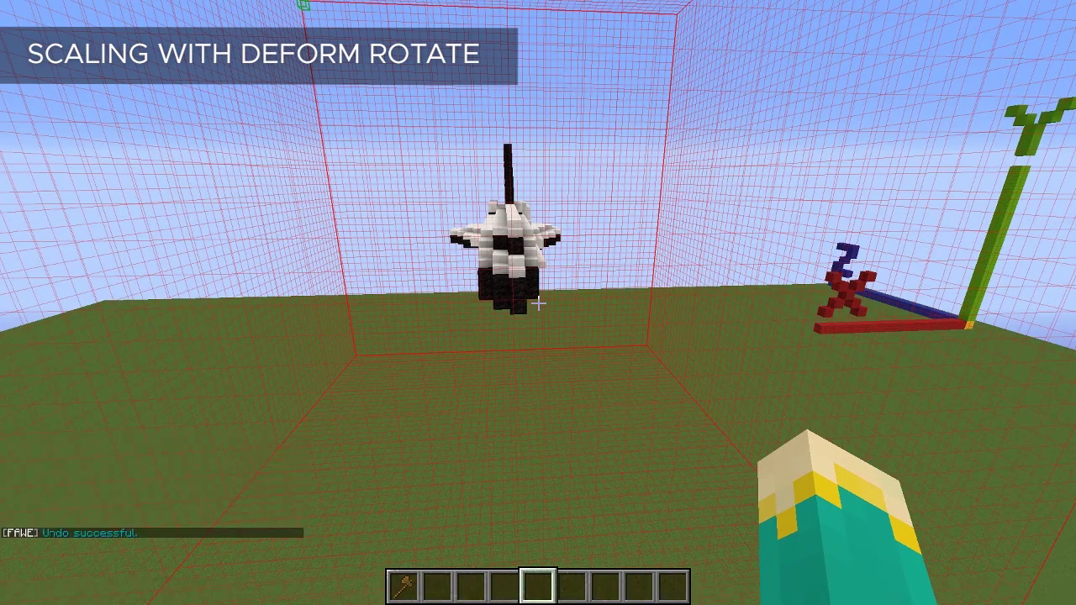
{"action": "key", "text": "w"}
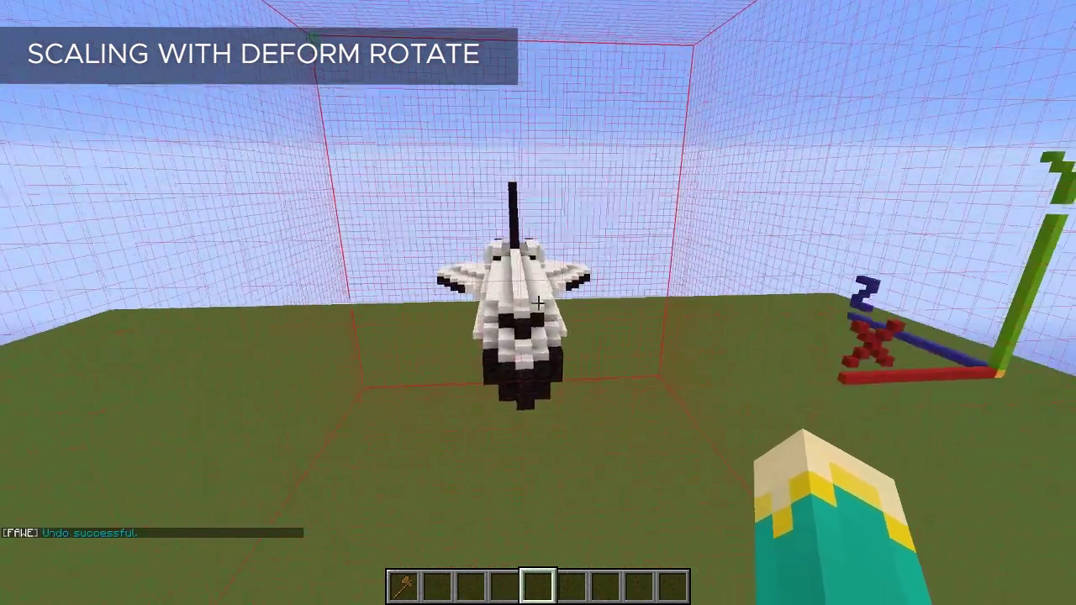
- Stretch the shuttle along the x axis with //deform rotate(x,x,-30*pi/180) and inspect its width from several sides
{"action": "key", "text": "slash"}
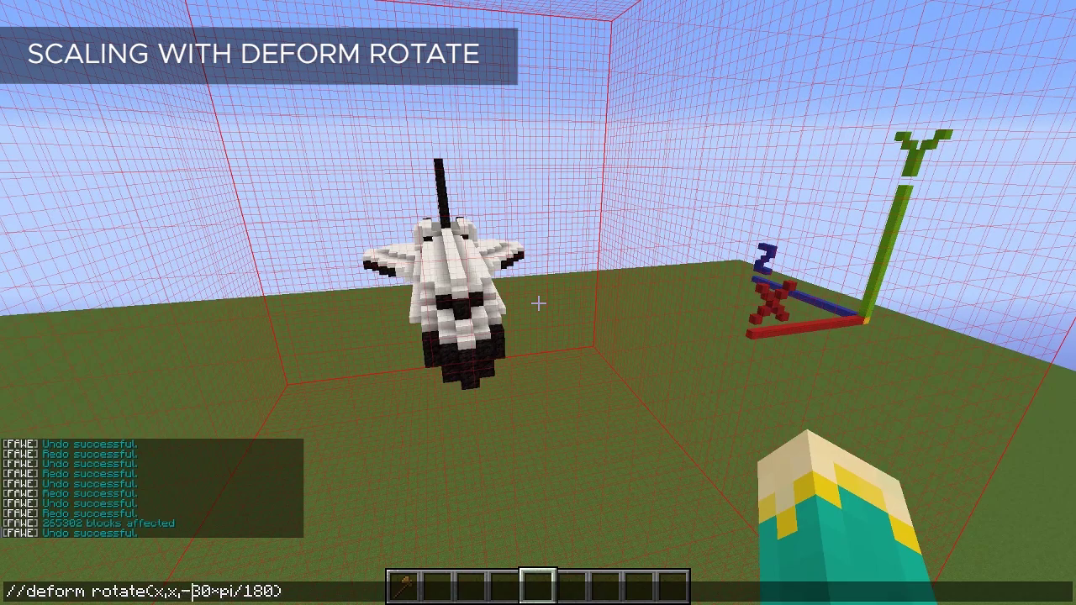
{"action": "key", "text": "Return"}
{"action": "key", "text": "w"}
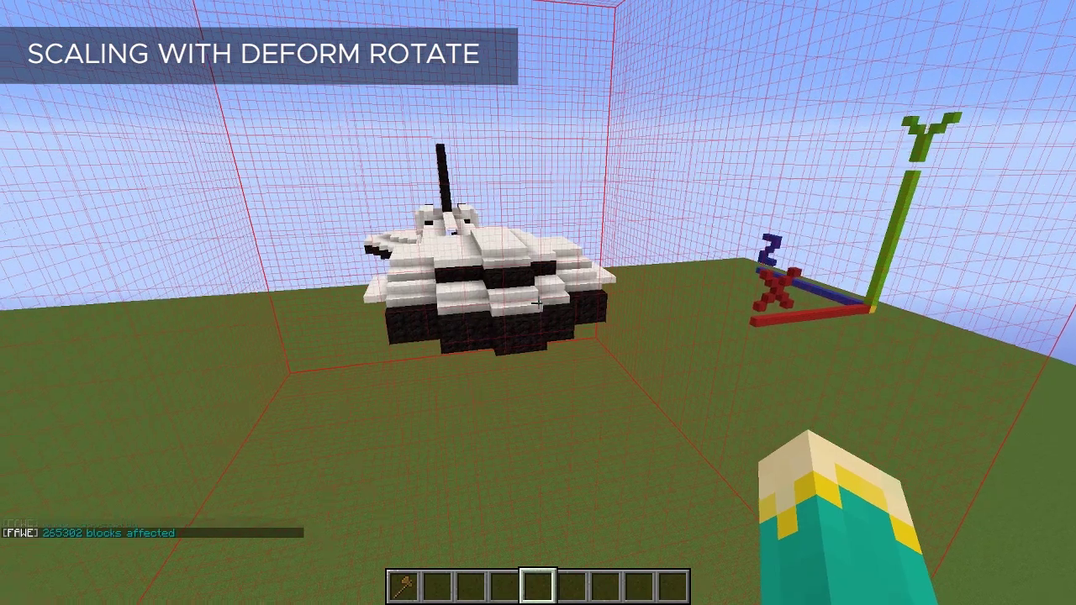
{"action": "key", "text": "a"}
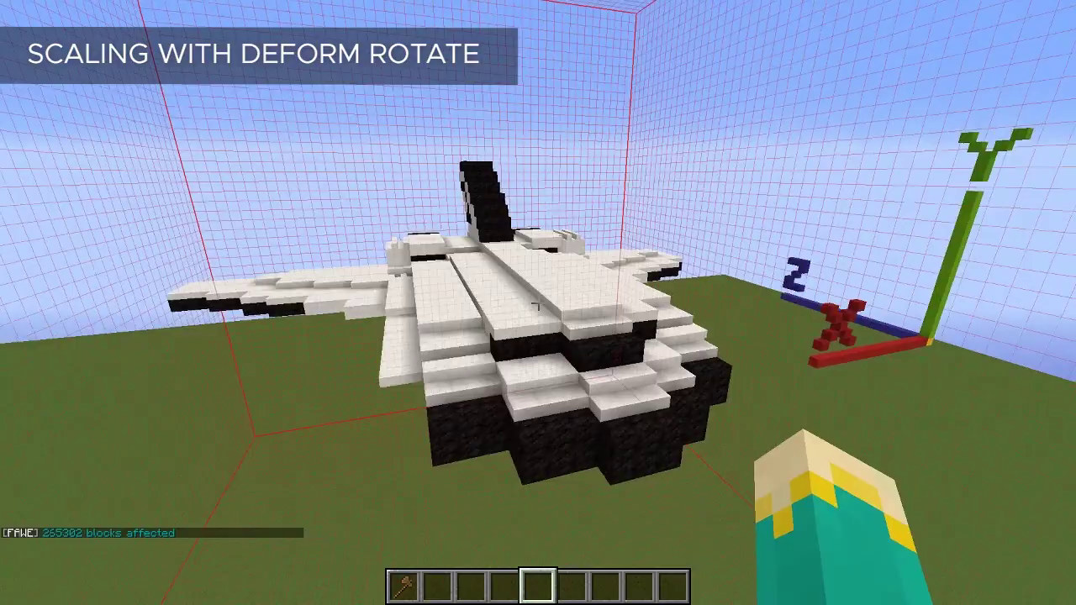
{"action": "key", "text": "s"}
{"action": "key", "text": "d"}
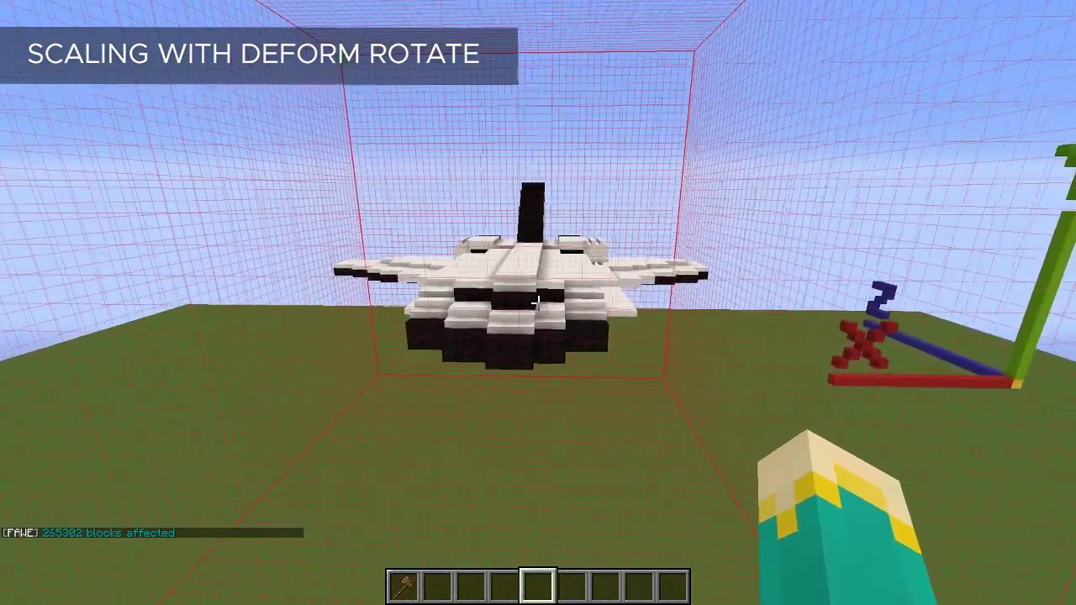
{"action": "key", "text": "s"}
{"action": "key", "text": "w"}
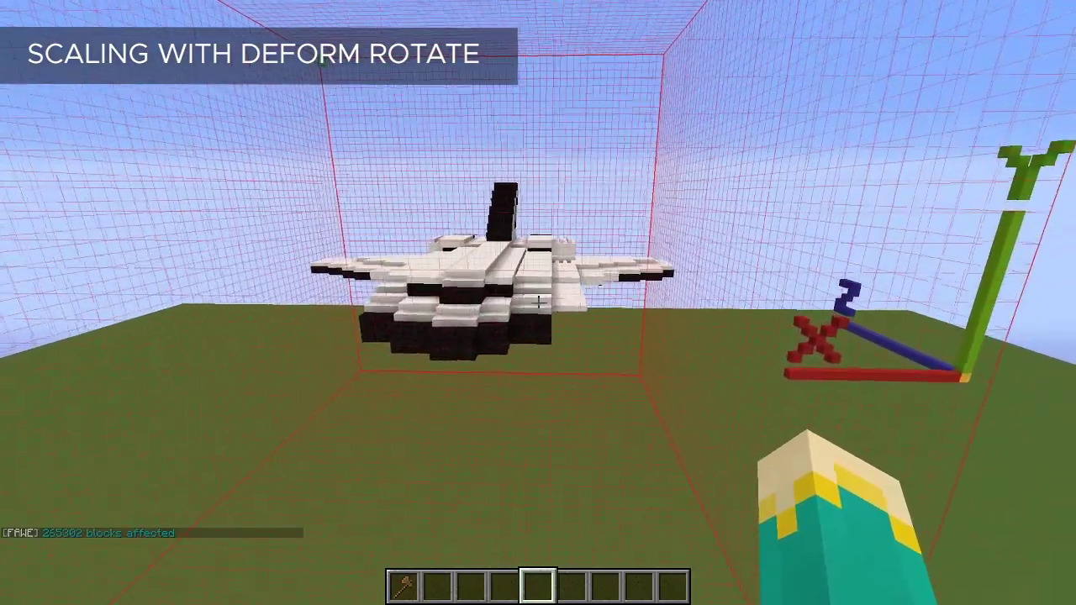
- Undo the x-axis stretch made with the -30 angle by running //undo
{"action": "key", "text": "slash"}
{"action": "type", "text": "/undo"}
{"action": "key", "text": "Return"}
- Widen the shuttle slightly along the x axis with //deform rotate(x,x,-10*pi/180) and view it from the side
{"action": "key", "text": "t"}
{"action": "key", "text": "Up"}
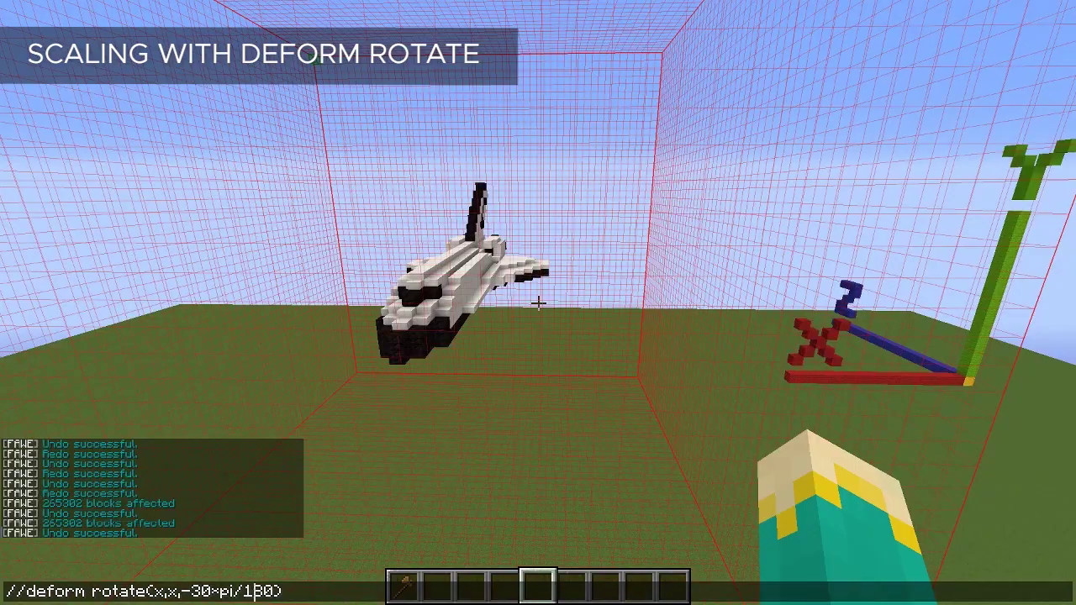
{"action": "key", "text": "Return"}
{"action": "key", "text": "d"}
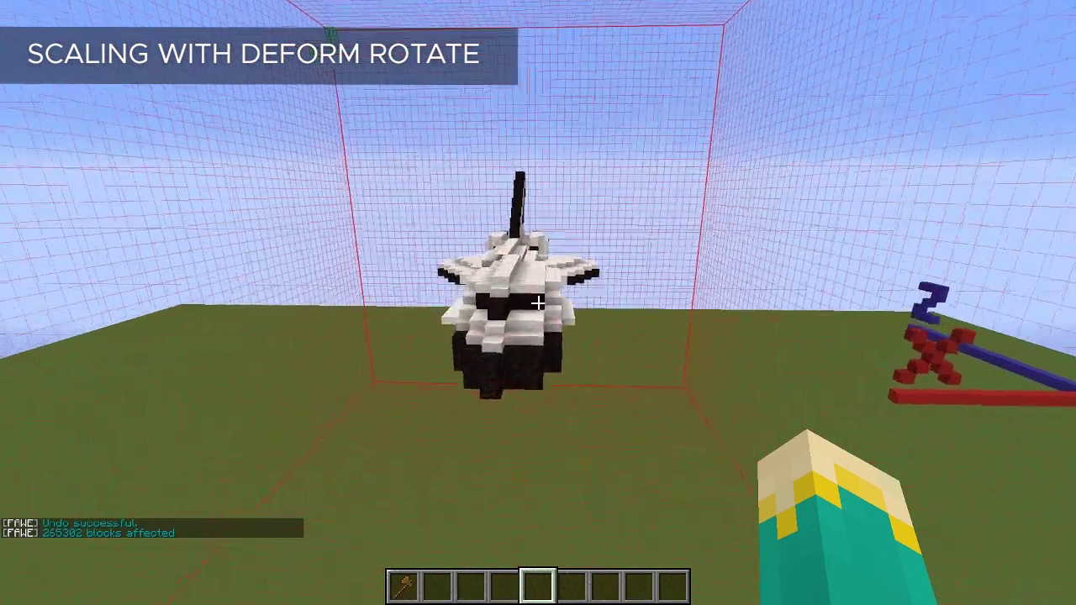
{"action": "key", "text": "s"}
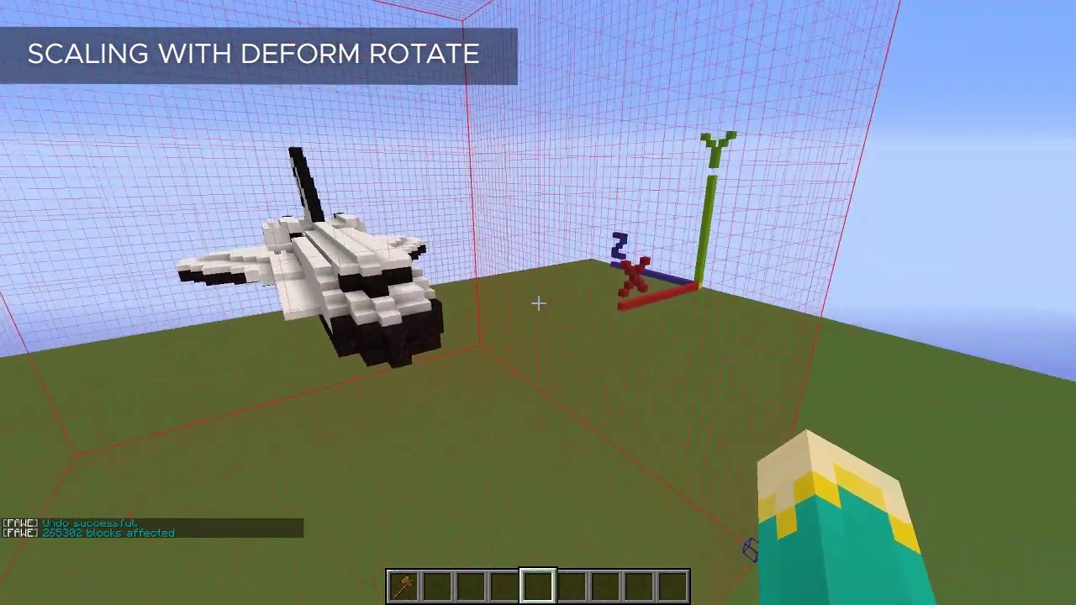
{"action": "key", "text": "d"}
- Lengthen the shuttle along the z axis with //deform rotate(z,z,-10*pi/180) and inspect it from the side and above
{"action": "key", "text": "t"}
{"action": "key", "text": "Up"}
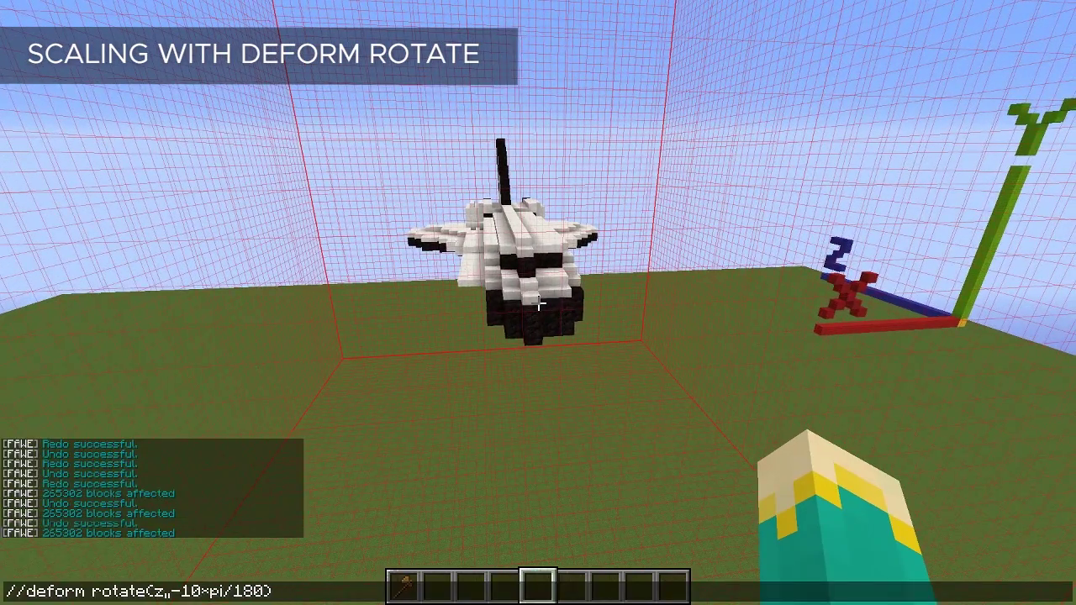
{"action": "key", "text": "Return"}
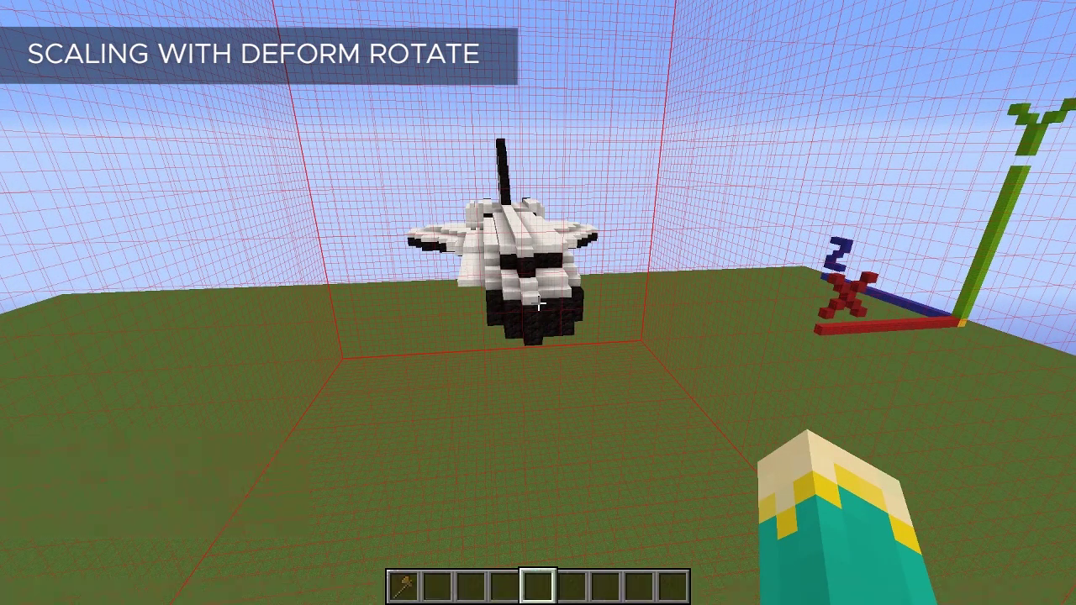
{"action": "key", "text": "d"}
{"action": "key", "text": "s"}
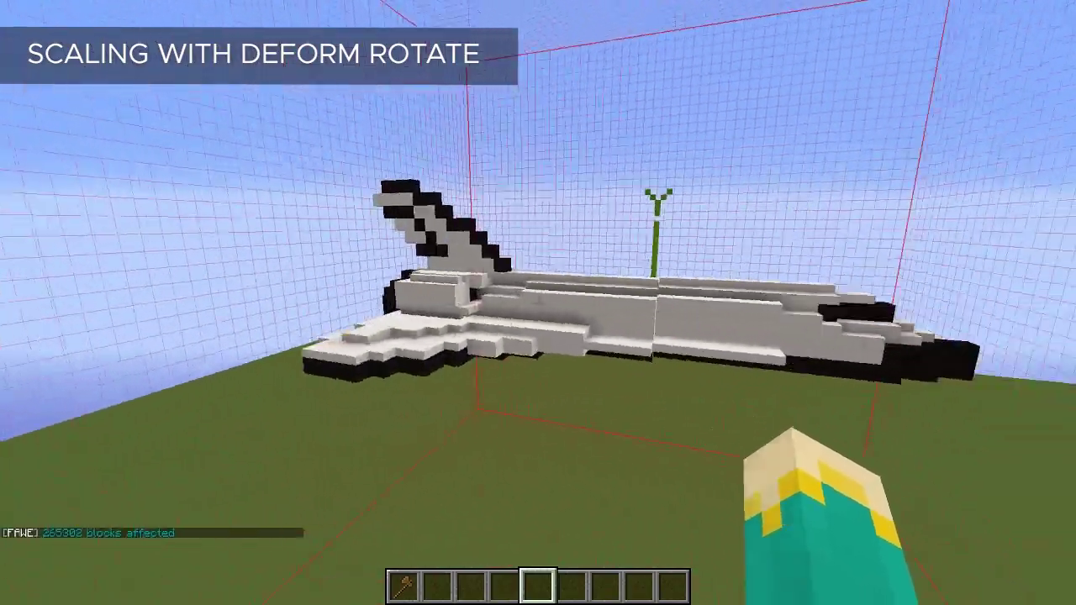
{"action": "key", "text": "w"}
{"action": "key", "text": "space"}
{"action": "key", "text": "d"}
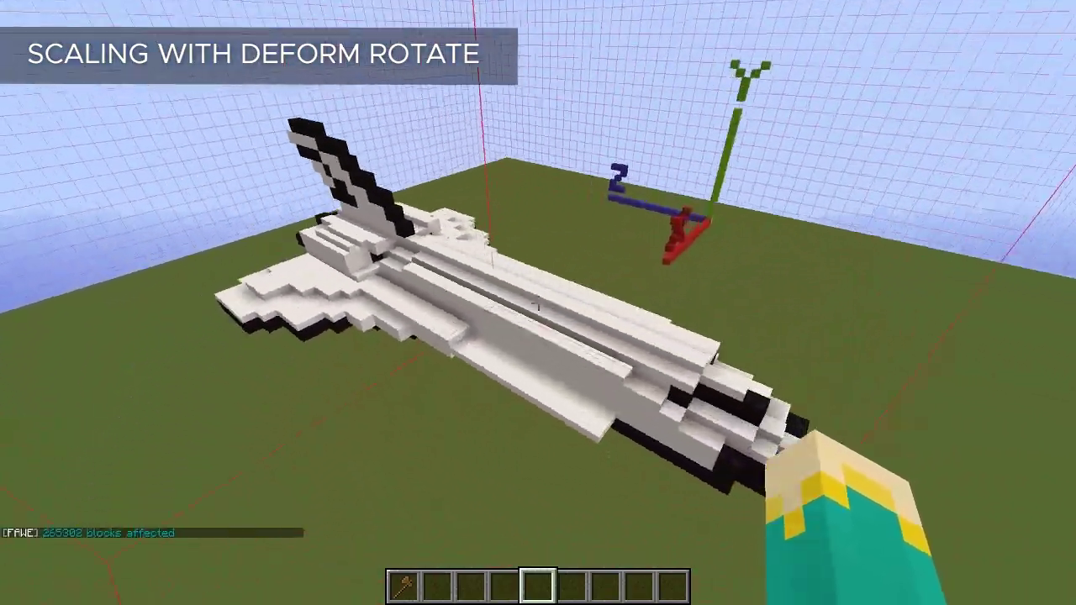
{"action": "key", "text": "shift"}
- Stretch the shuttle vertically with //deform rotate(y,y,-10*pi/180) and inspect it from both sides of the nose
{"action": "type", "text": "//deform rotate(y,y,-10*pi/180"}
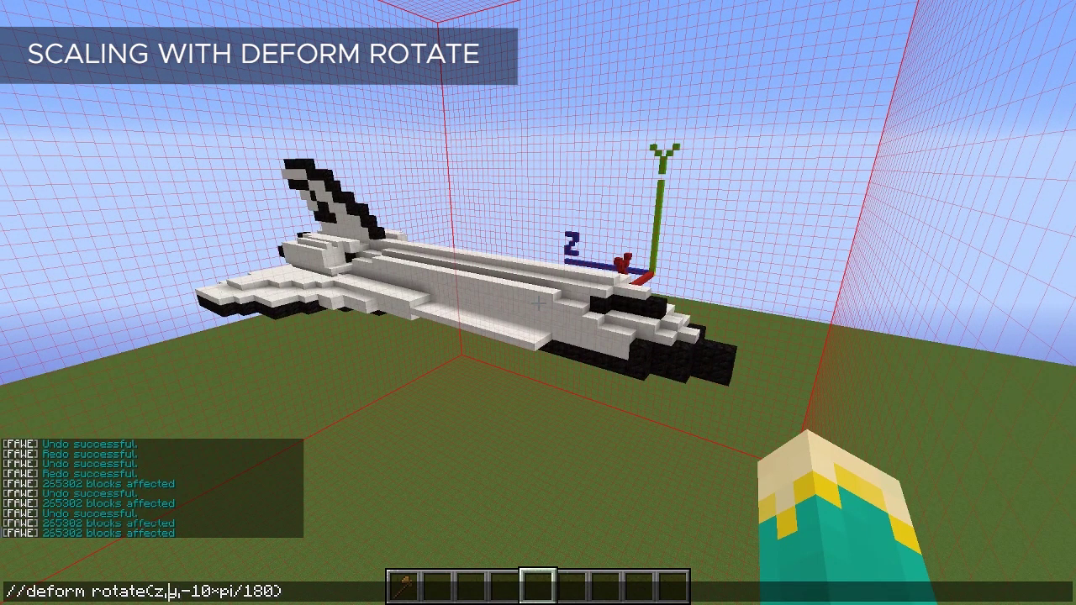
{"action": "key", "text": "Return"}
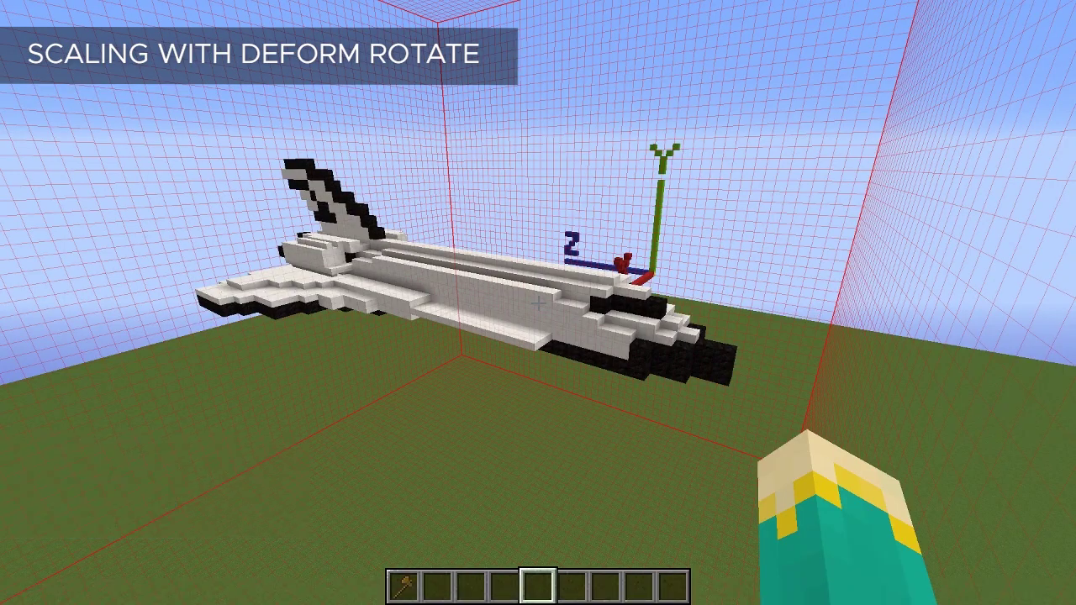
{"action": "key", "text": "d"}
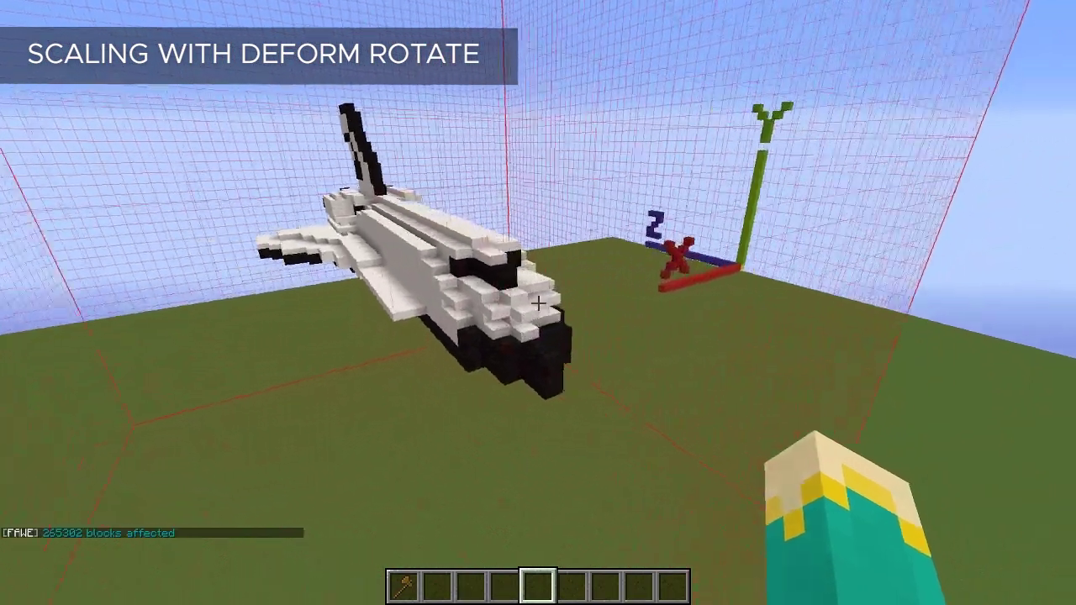
{"action": "key", "text": "a"}
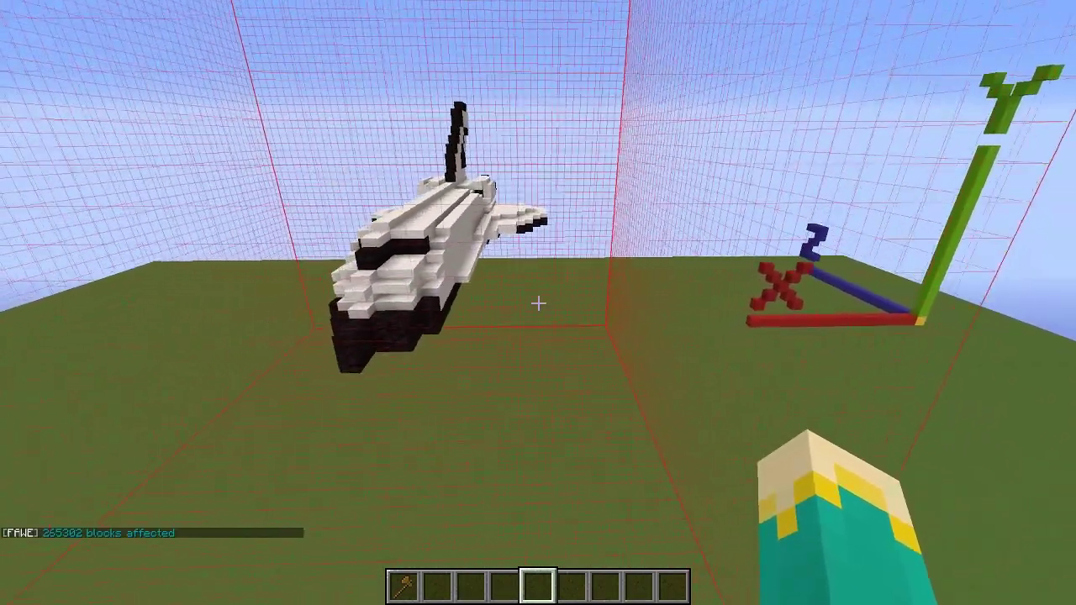
{"action": "key", "text": "d"}
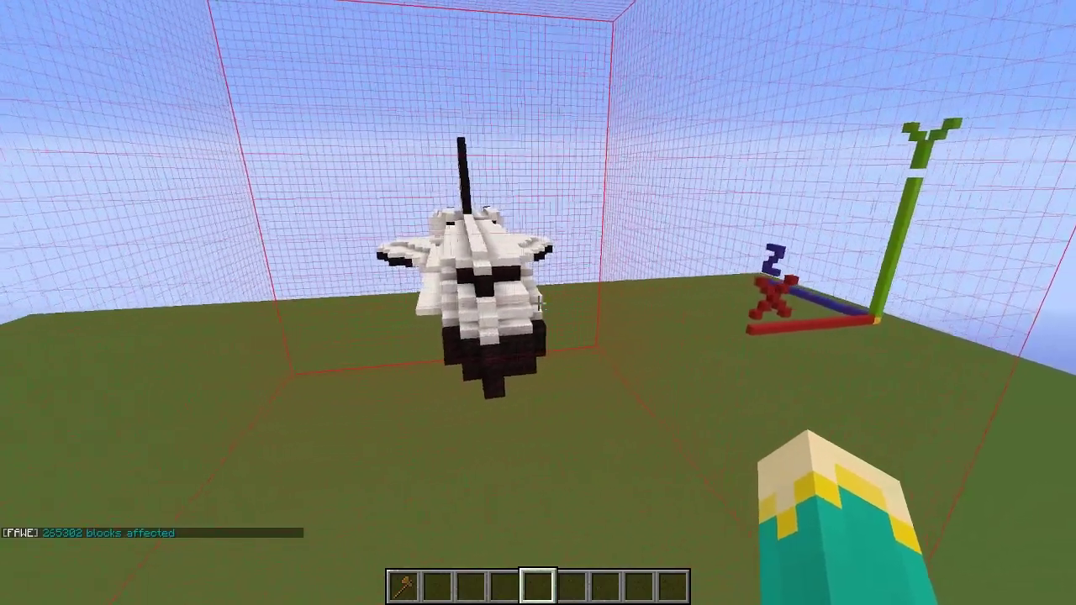
{"action": "key", "text": "w"}
{"action": "key", "text": "a"}
{"action": "key", "text": "d"}
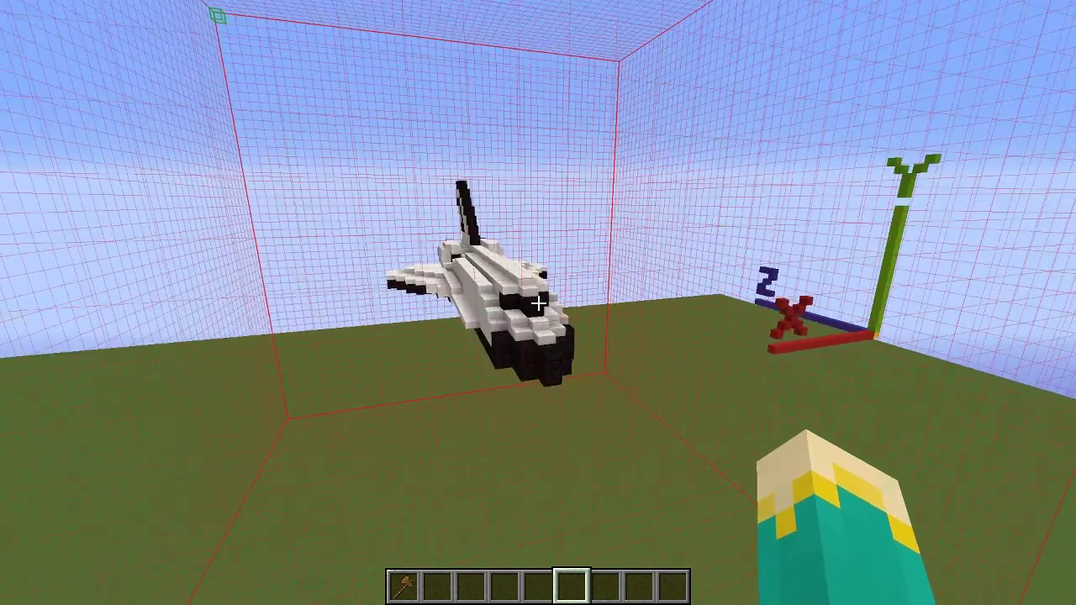
- Scale the whole shuttle uniformly with the //scale command and inspect the enlarged model up close and from the front
{"action": "key", "text": "w"}
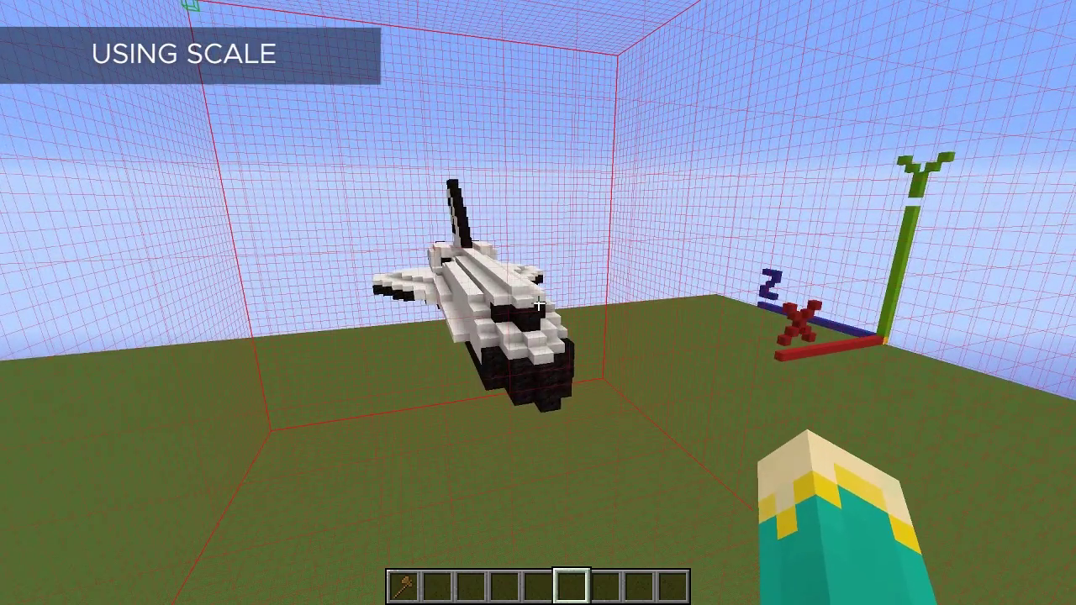
{"action": "type", "text": "//scale 1"}
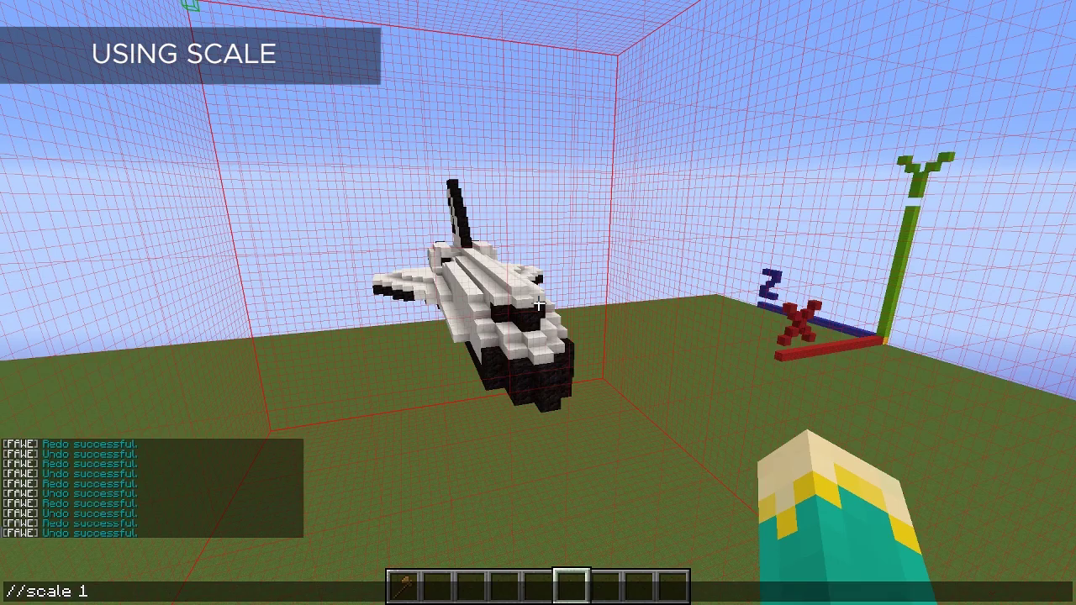
{"action": "key", "text": "Return"}
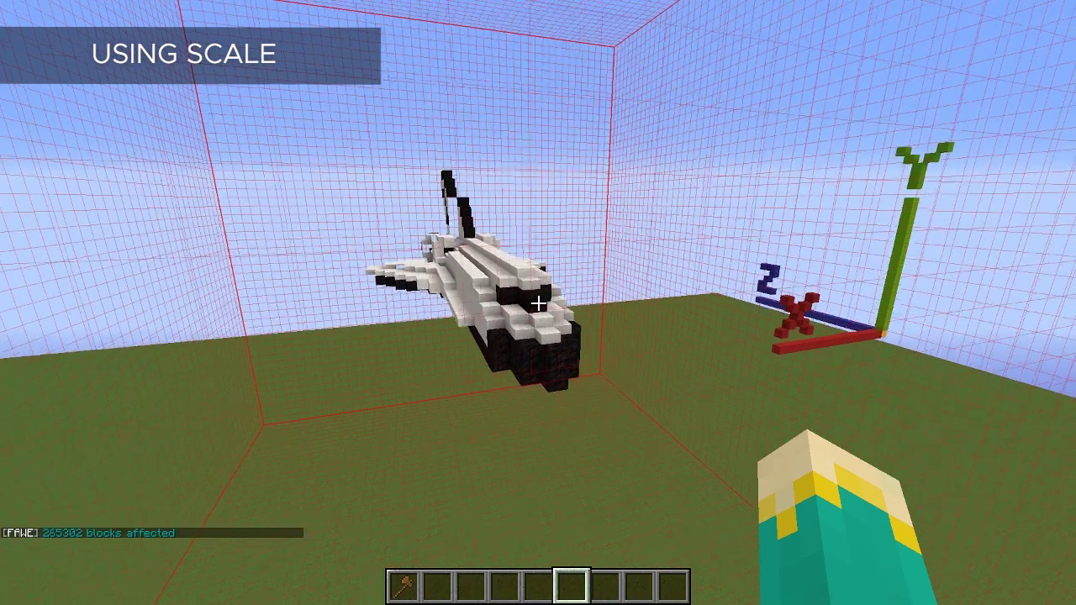
{"action": "key", "text": "w"}
{"action": "key", "text": "a"}
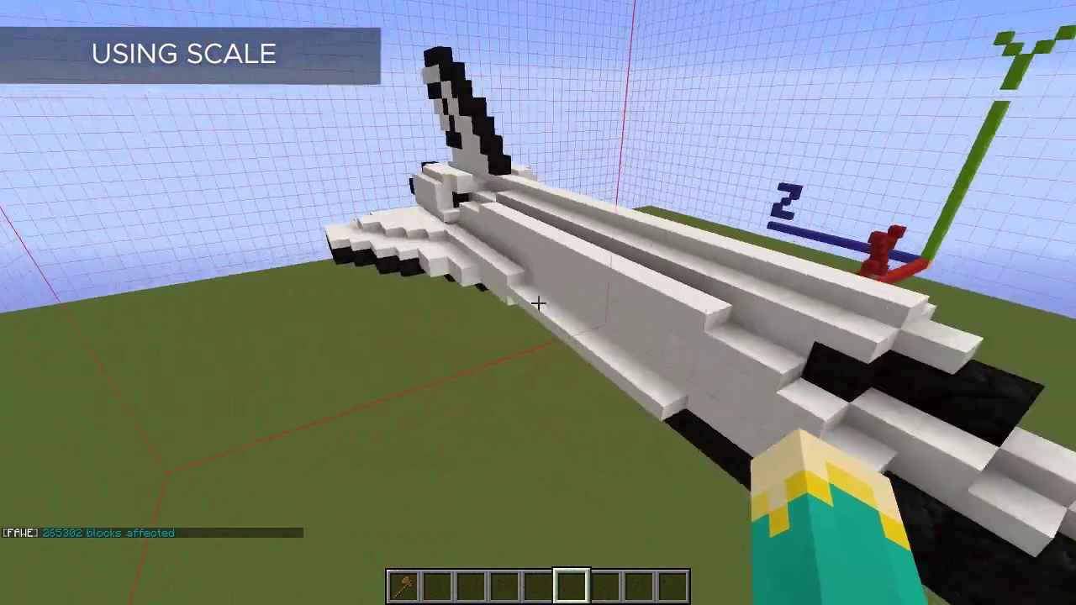
{"action": "key", "text": "d"}
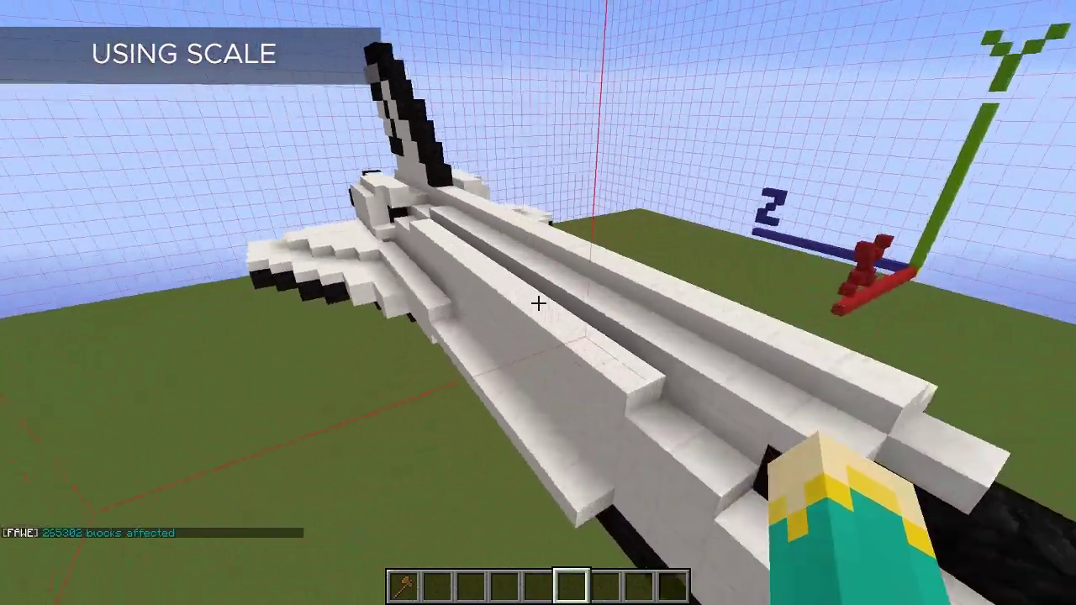
{"action": "key", "text": "s"}
{"action": "key", "text": "a"}
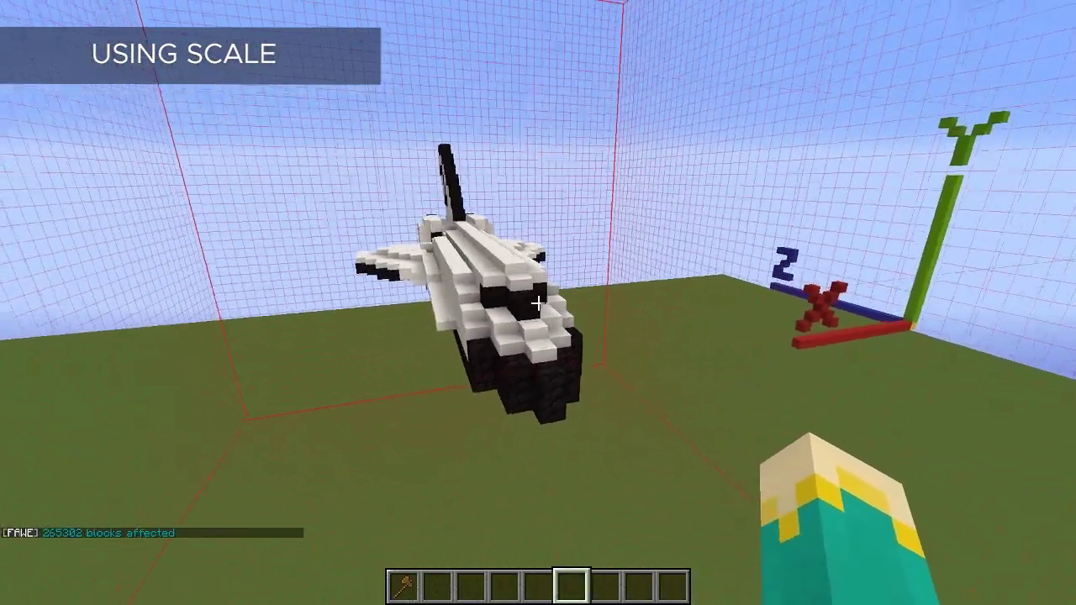
- Enlarge the shuttle uniformly by a factor of 3 with the //scale 3 command
{"action": "key", "text": "slash"}
{"action": "type", "text": "/s"}
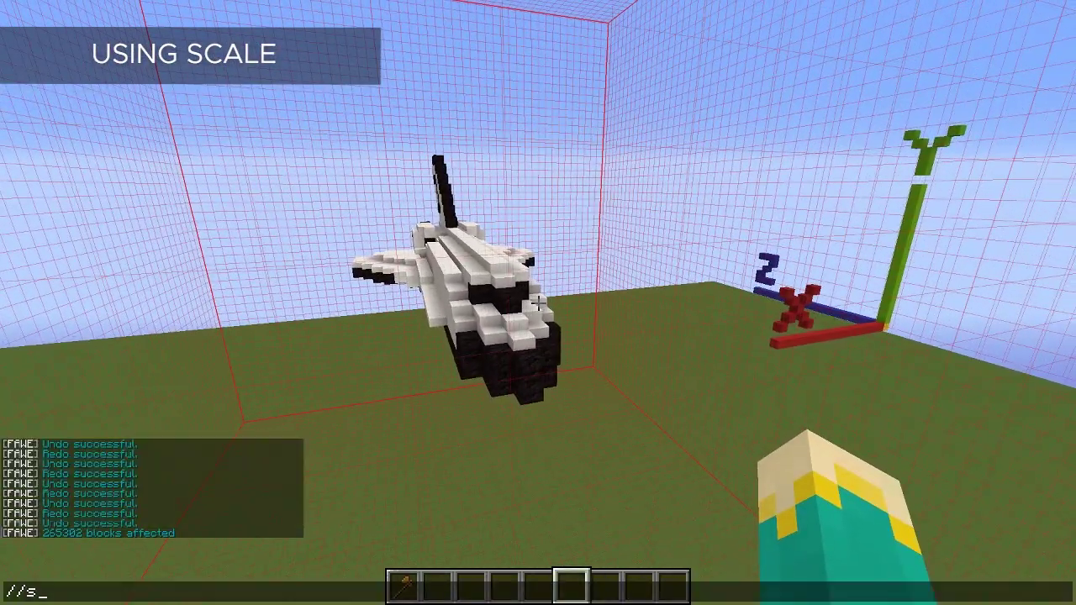
{"action": "type", "text": "cale 3"}
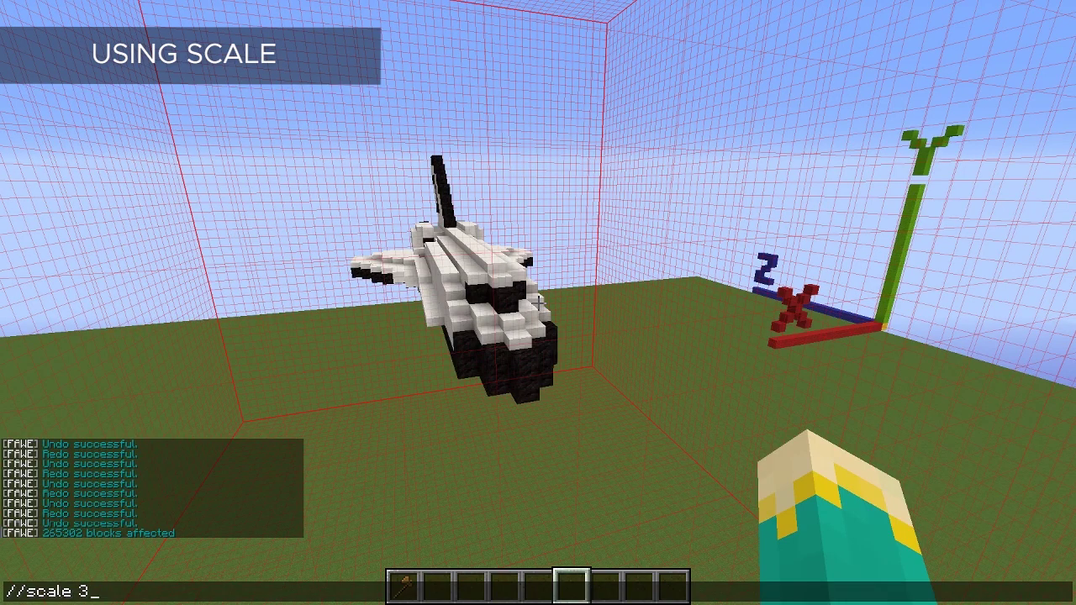
{"action": "key", "text": "Return"}
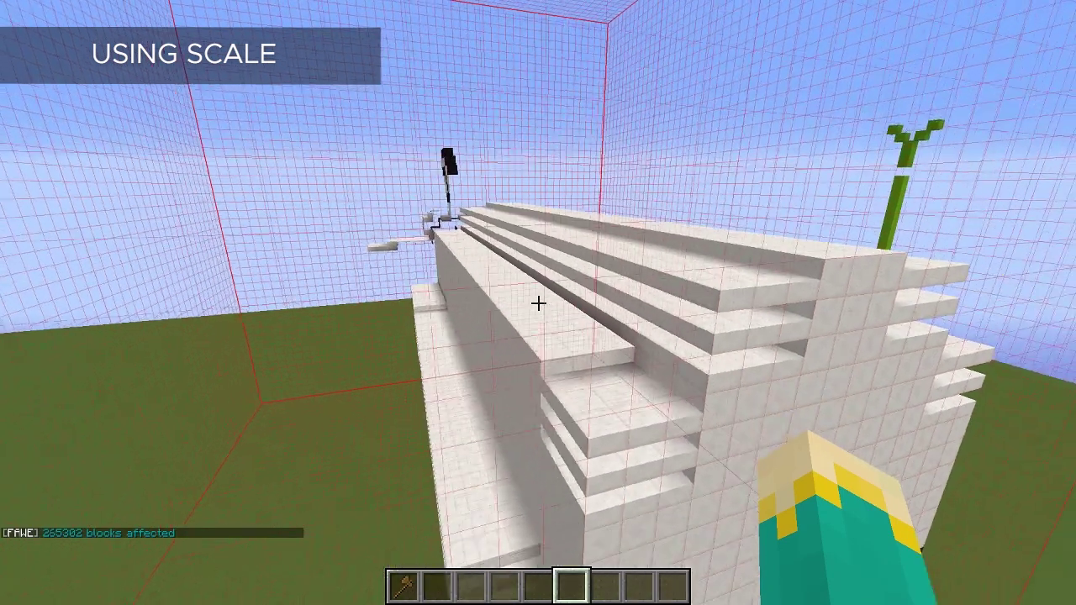
- Examine the tripled shuttle from outside the selection, looking at its front and both sides of the hull
{"action": "key", "text": "s"}
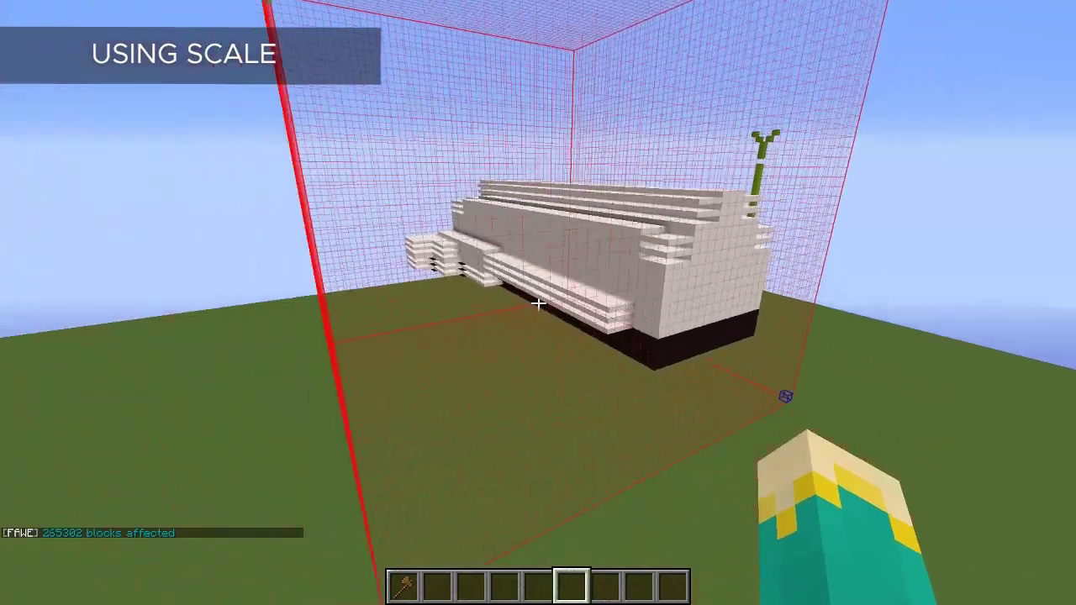
{"action": "key", "text": "d"}
{"action": "key", "text": "w"}
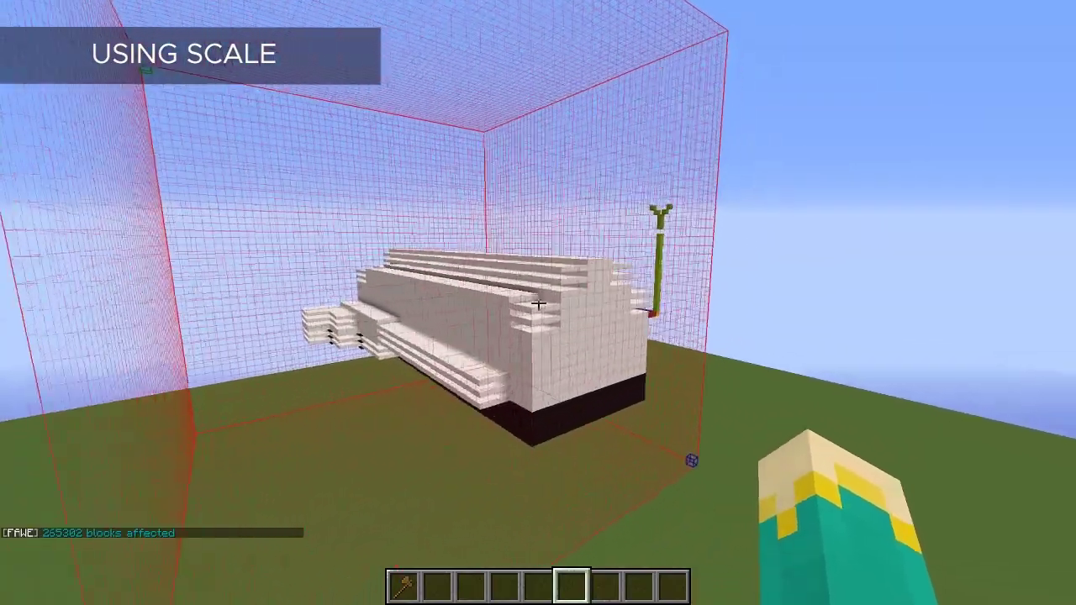
{"action": "key", "text": "d"}
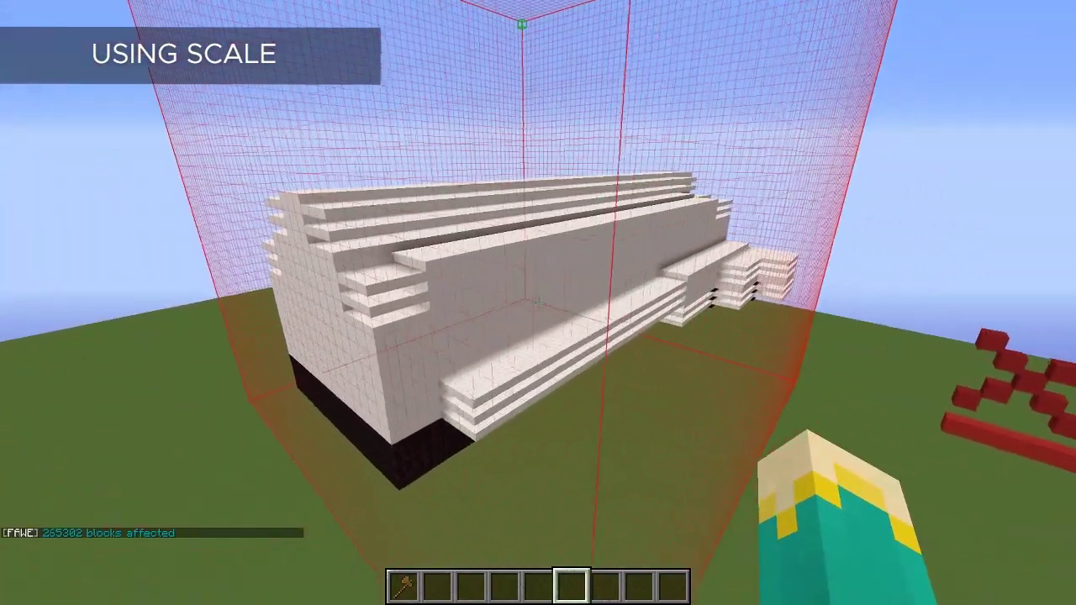
{"action": "key", "text": "a"}
{"action": "key", "text": "a"}
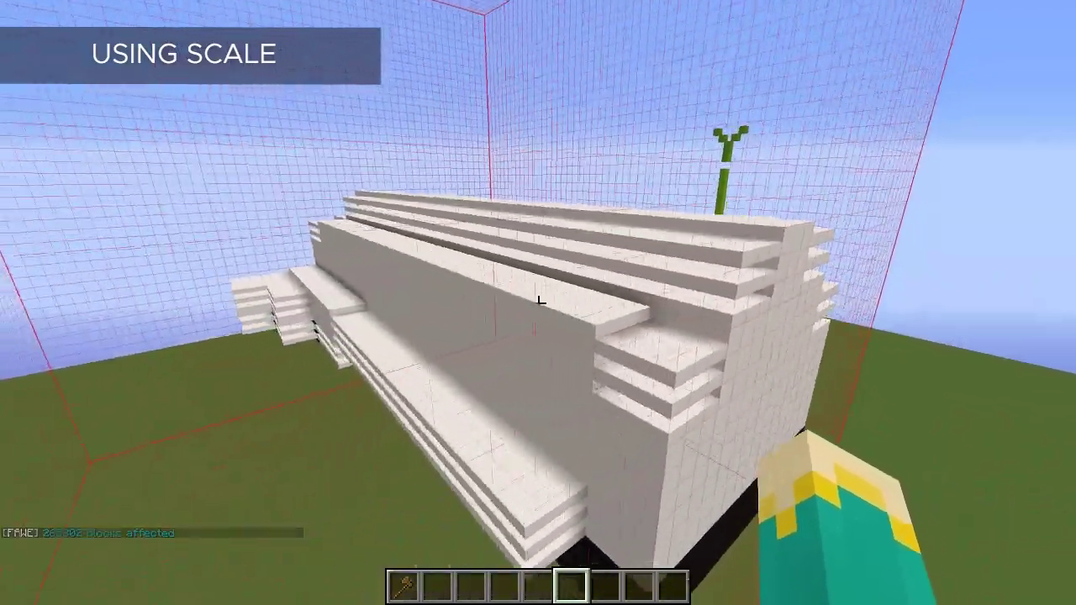
{"action": "key", "text": "d"}
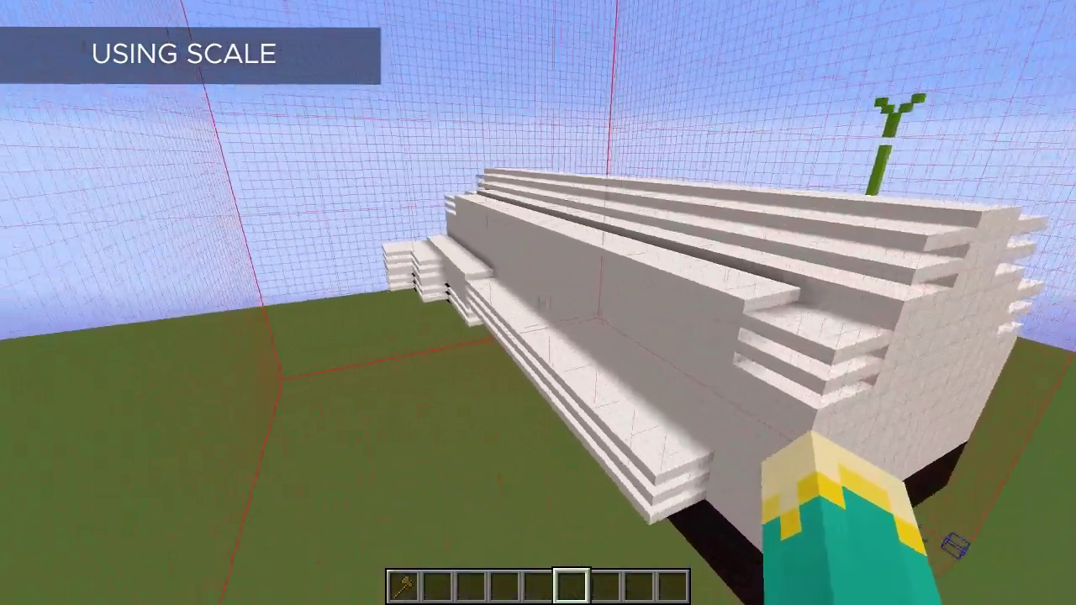
{"action": "key", "text": "d"}
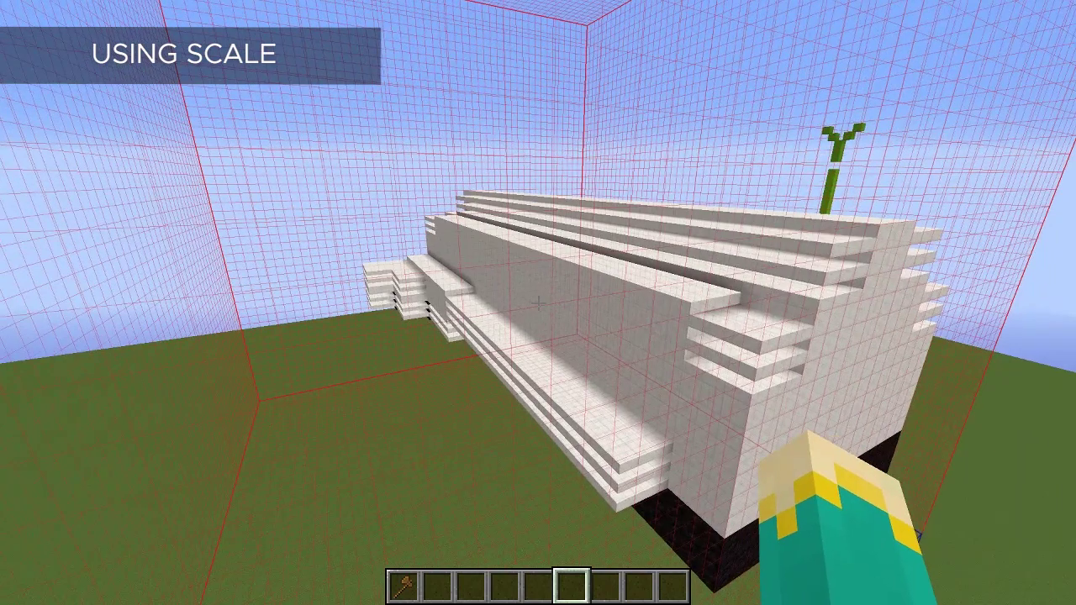
- Undo the last scaling of the shuttle with the //undo command
{"action": "key", "text": "slash"}
{"action": "type", "text": "/undo"}
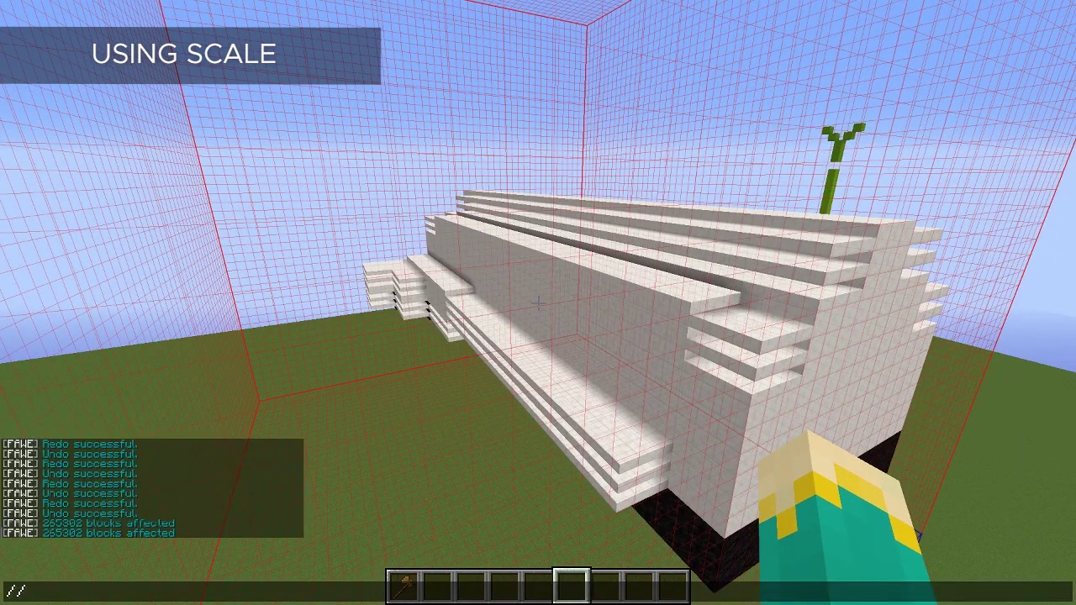
{"action": "key", "text": "Return"}
- Shrink the shuttle to half size with the //scale 0.5 command and view it from the front
{"action": "key", "text": "slash"}
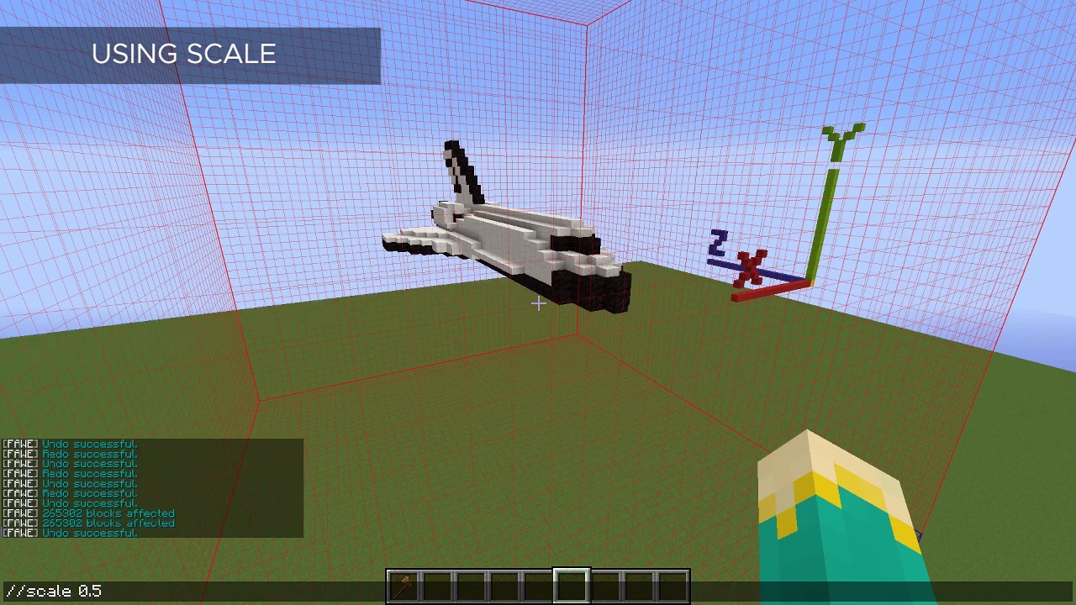
{"action": "key", "text": "Return"}
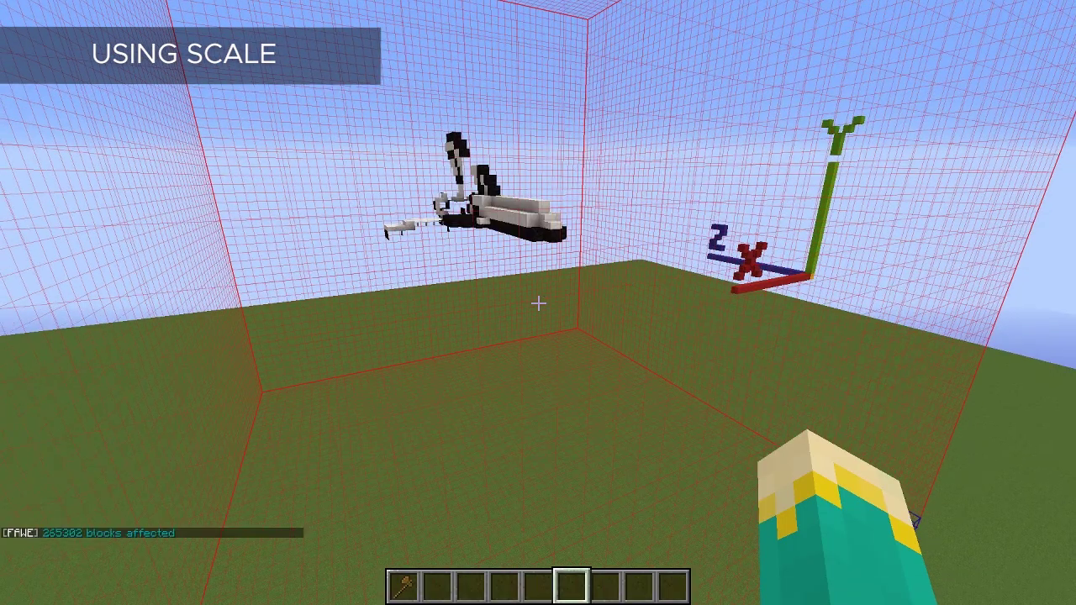
{"action": "key", "text": "w"}
{"action": "key", "text": "d"}
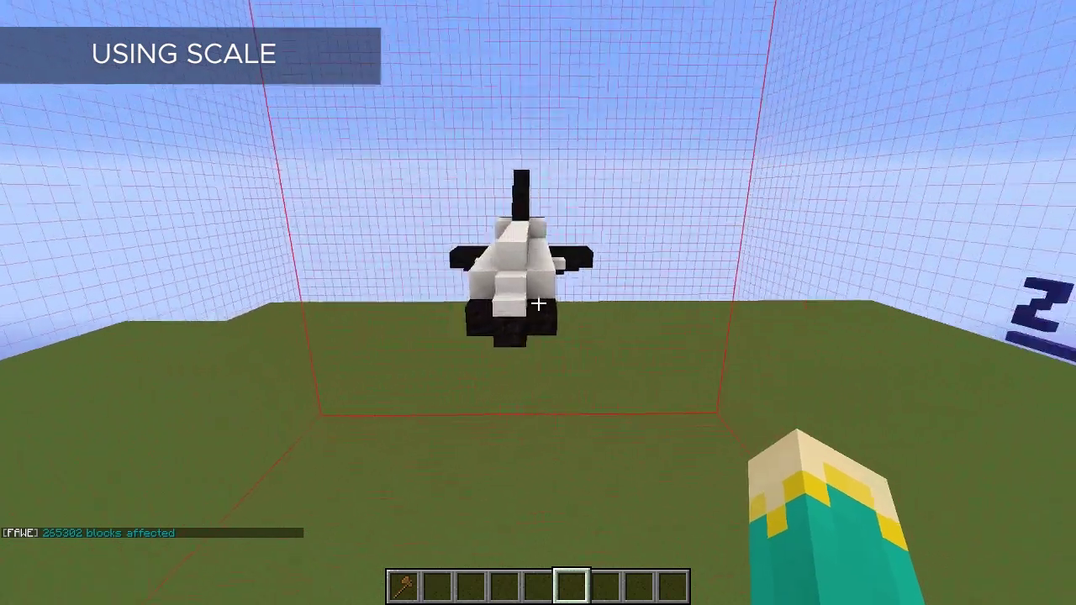
- Enlarge the shuttle slightly in all directions with the //scale 1.1 command
{"action": "key", "text": "slash"}
{"action": "type", "text": "/scale 1.1"}
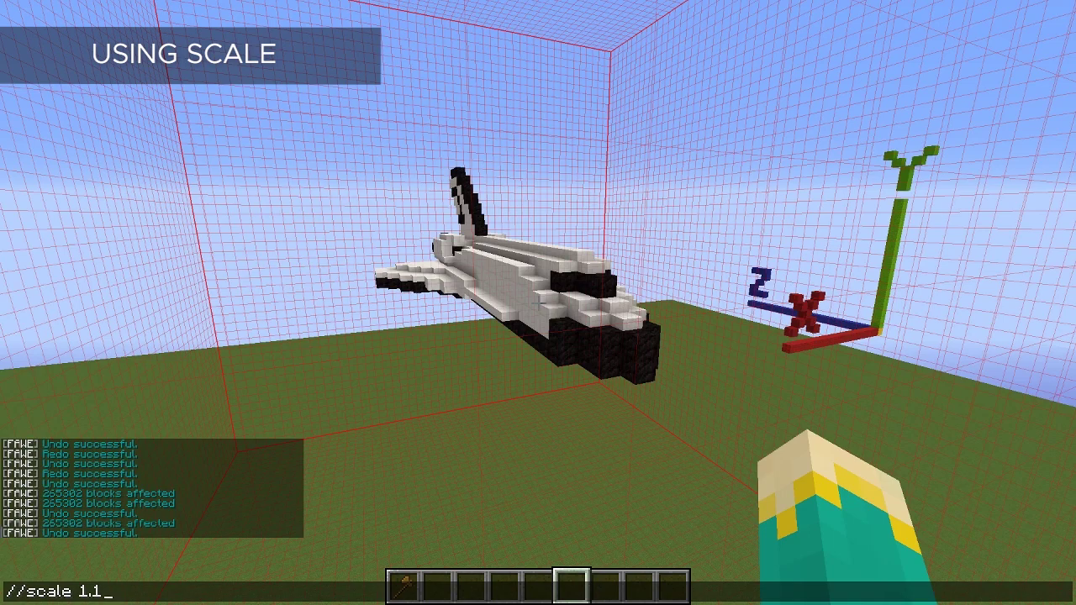
{"action": "key", "text": "Return"}
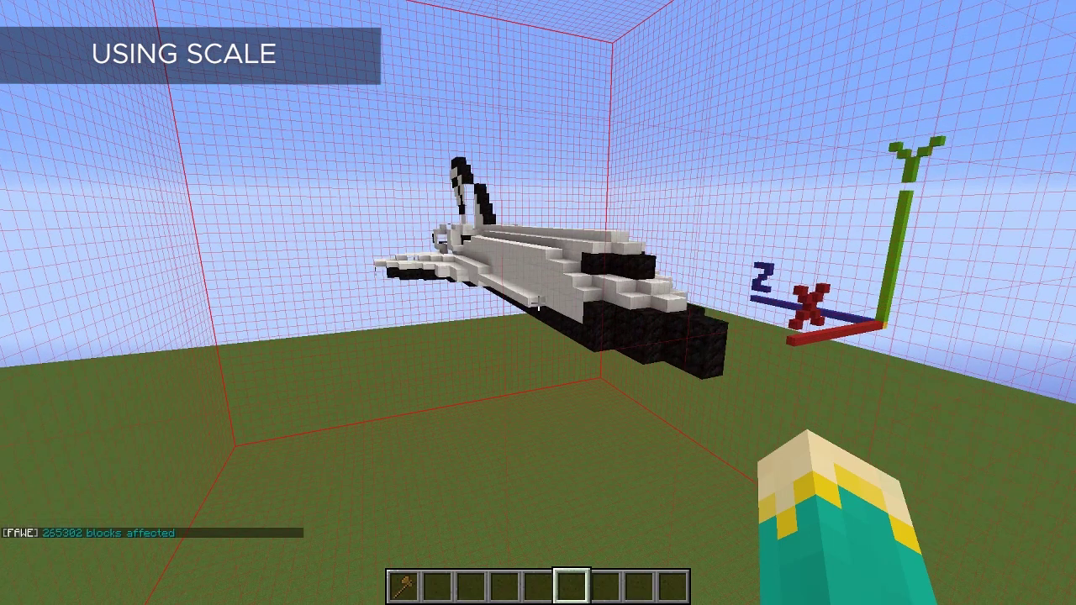
- Examine the slightly enlarged shuttle from the front, from above and from both sides of the nose
{"action": "key", "text": "d"}
{"action": "key", "text": "w"}
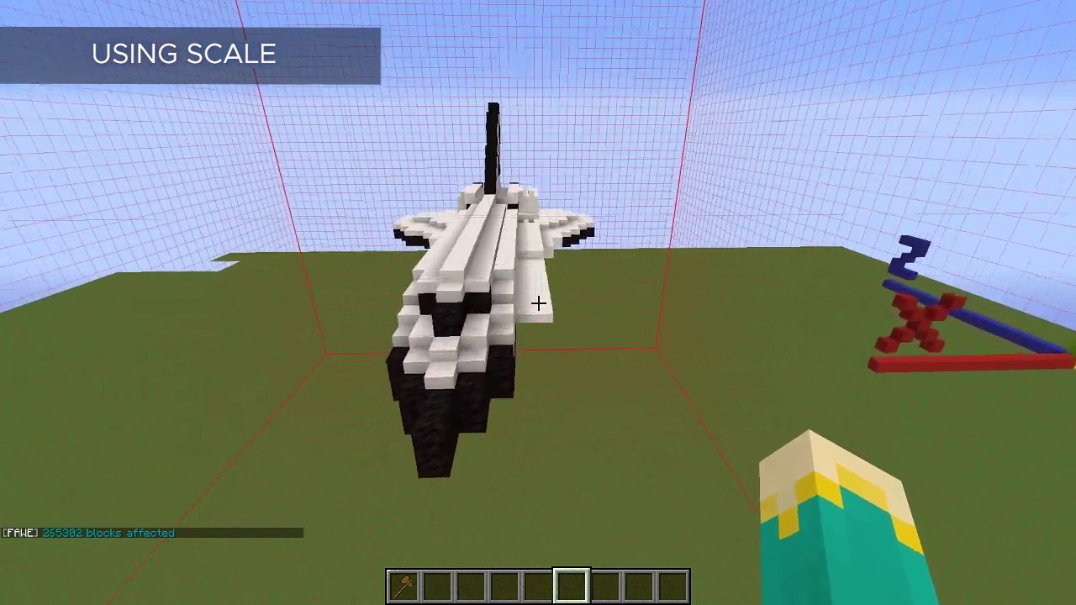
{"action": "key", "text": "a"}
{"action": "key", "text": "s"}
{"action": "key", "text": "d"}
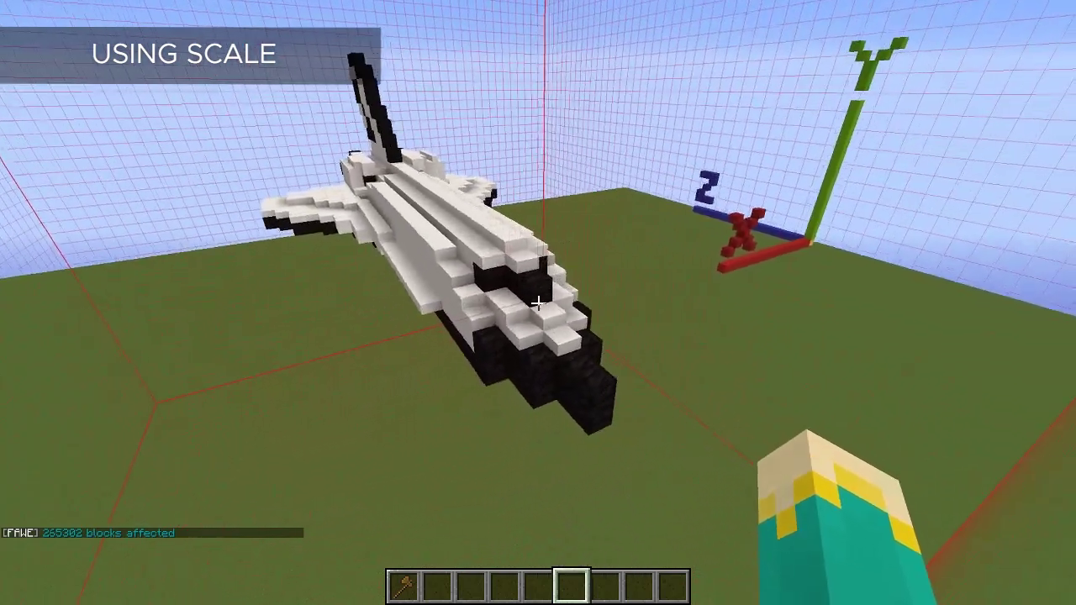
{"action": "key", "text": "w"}
{"action": "key", "text": "d"}
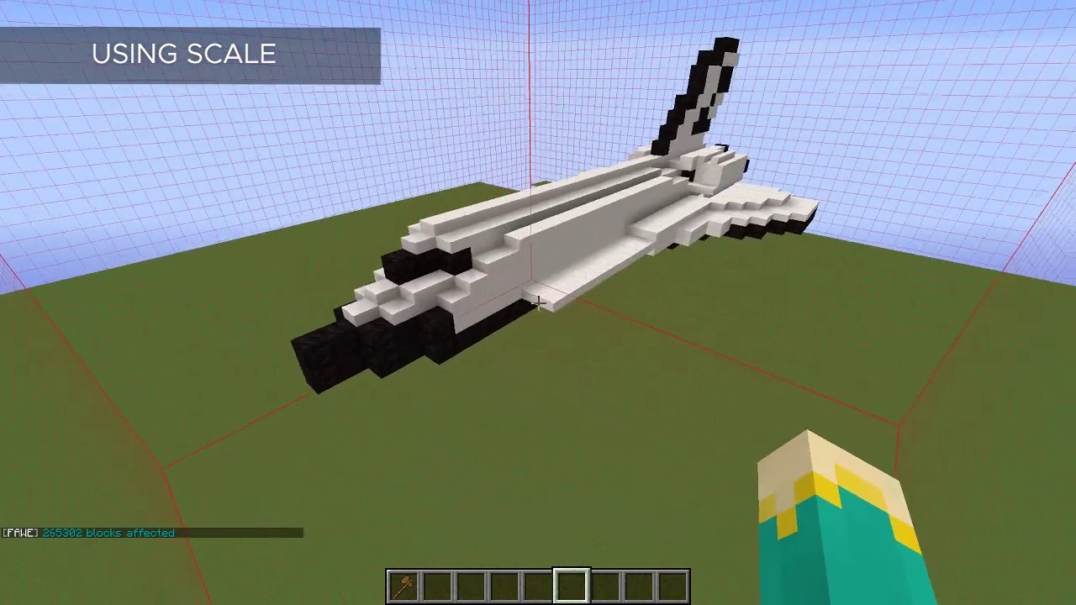
{"action": "left_click", "coordinate": [539, 303]}
{"action": "left_click", "coordinate": [538, 304]}
{"action": "key", "text": "a"}
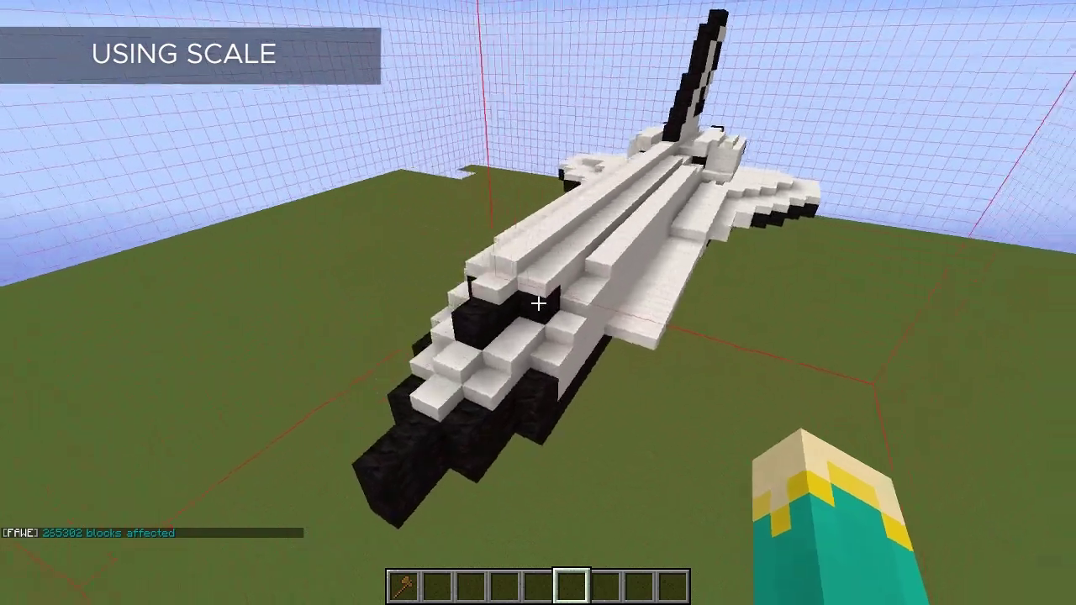
{"action": "key", "text": "d"}
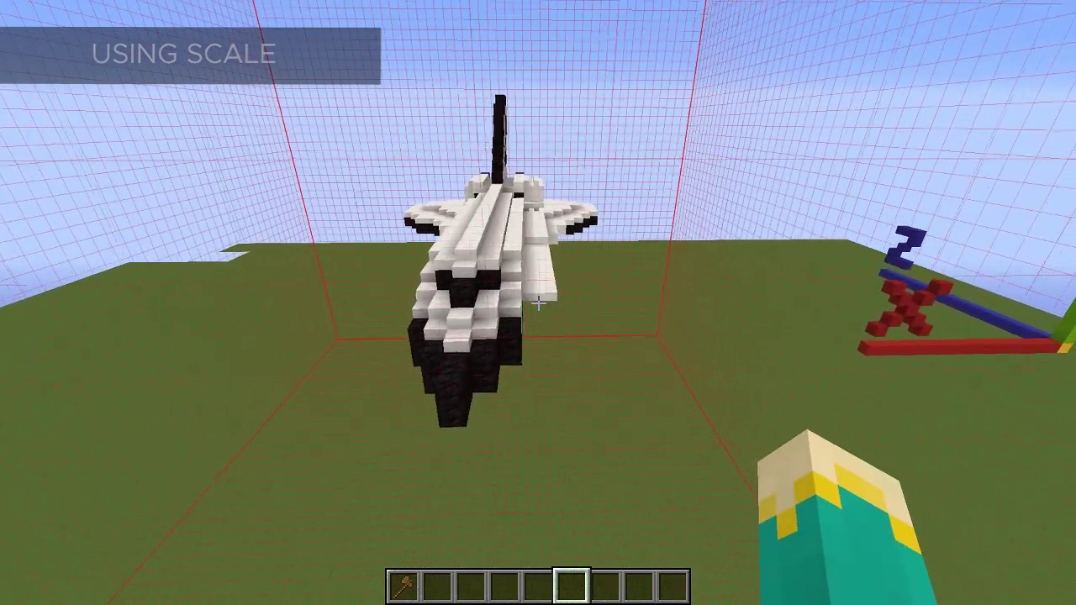
{"action": "key", "text": "d"}
{"action": "key", "text": "a"}
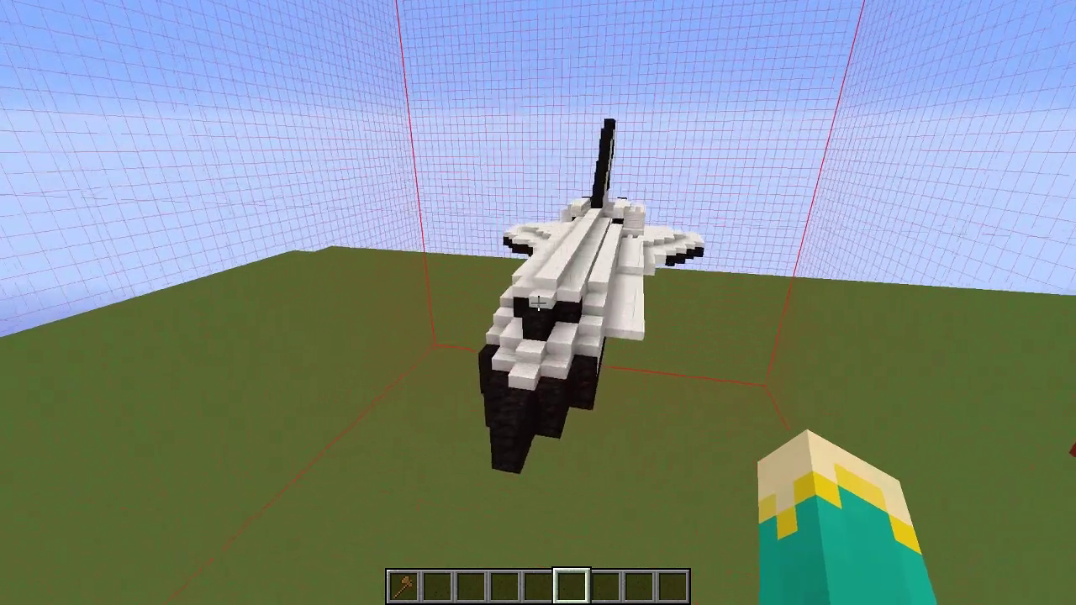
{"action": "key", "text": "s"}
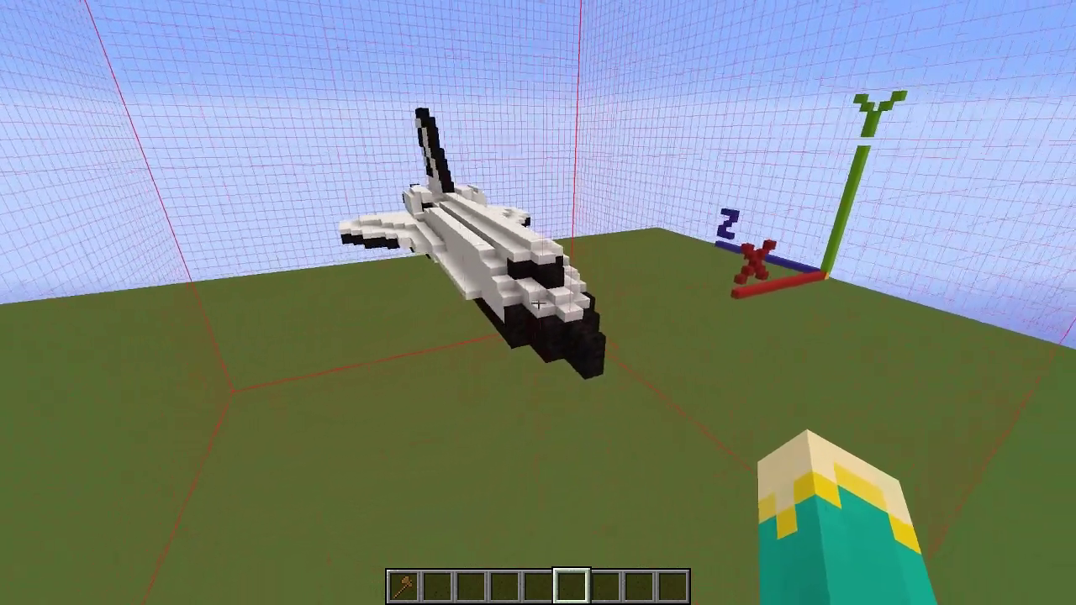
{"action": "key", "text": "a"}
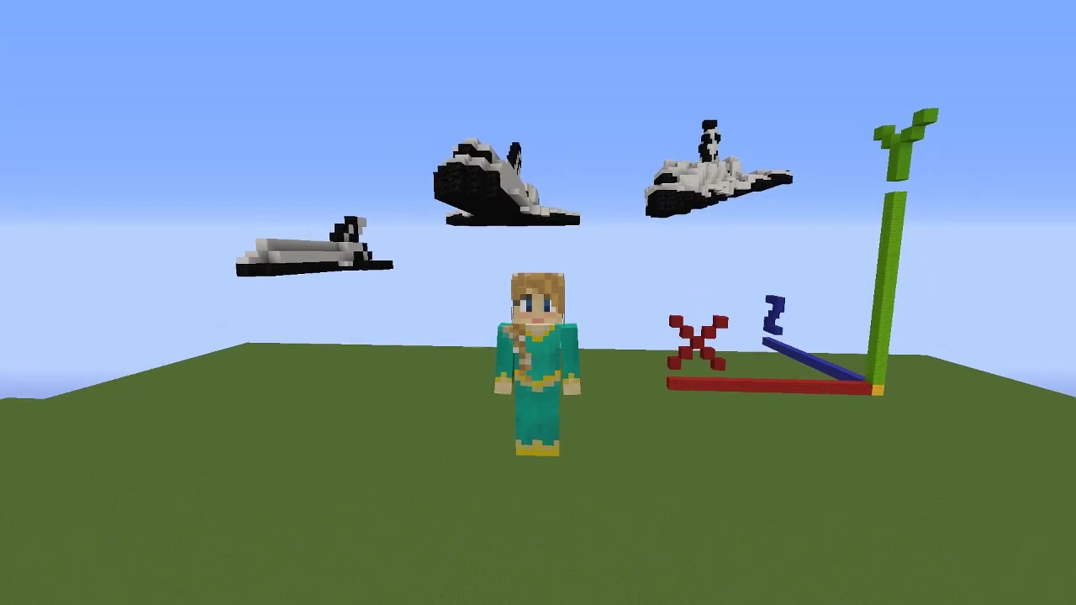
{"action": "left_click", "coordinate": [538, 303]}
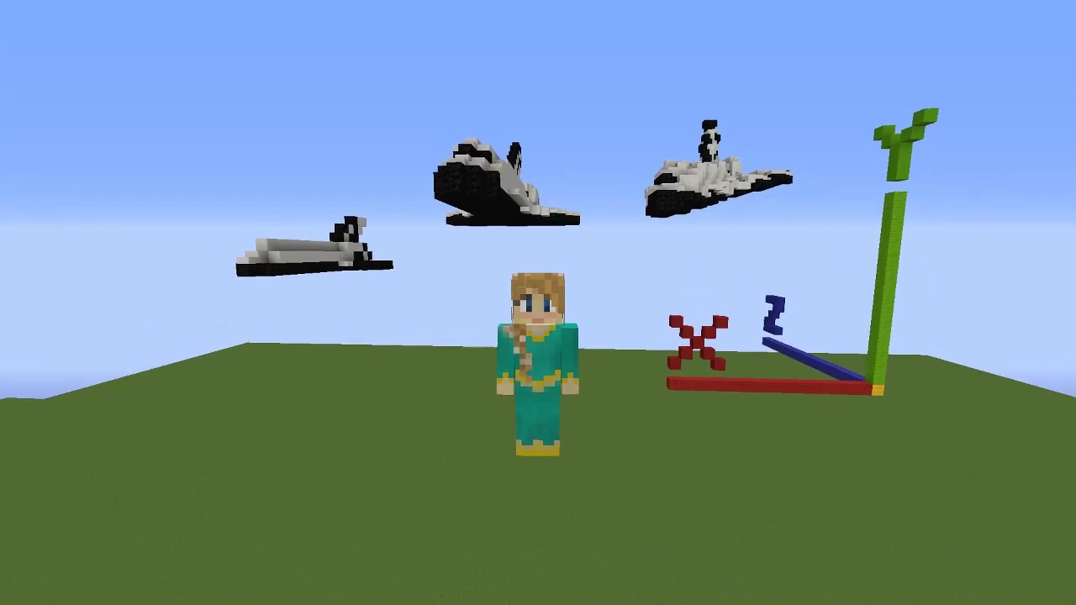